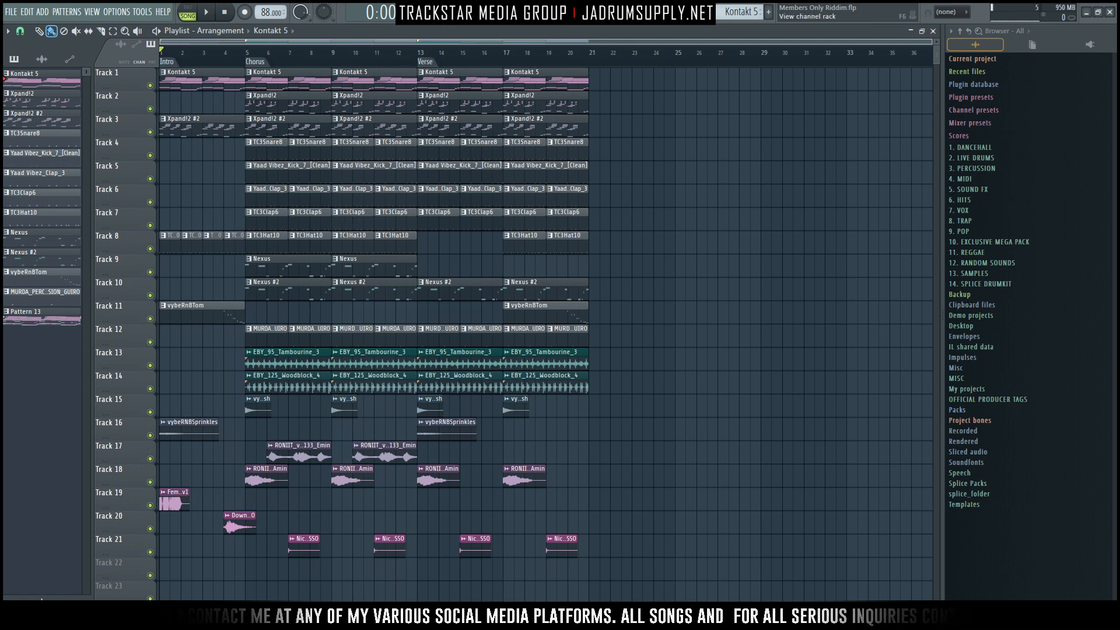
# Step: Play the full arrangement from the Chorus marker, then stop playback
pyautogui.press('F6')
pyautogui.press('F6')
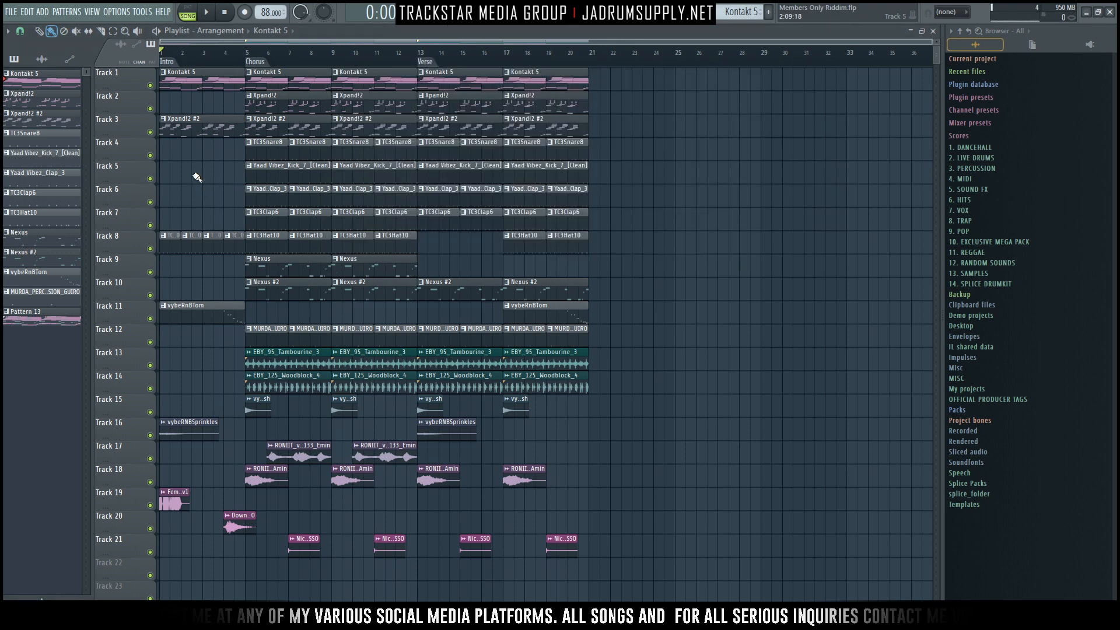
pyautogui.click(247, 56)
pyautogui.press('space')
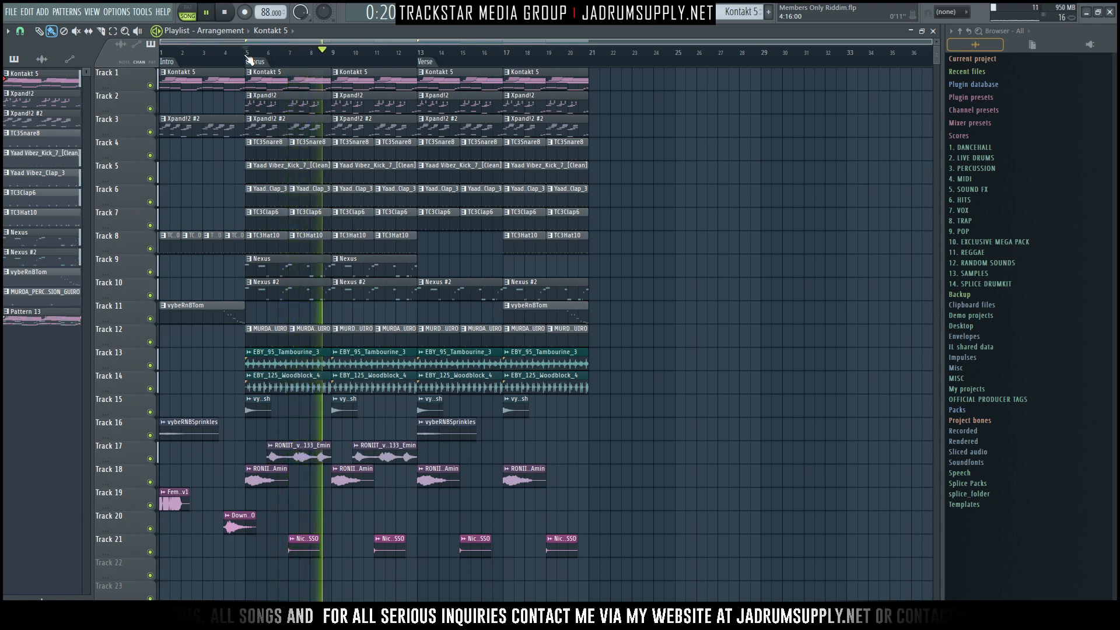
pyautogui.press('space')
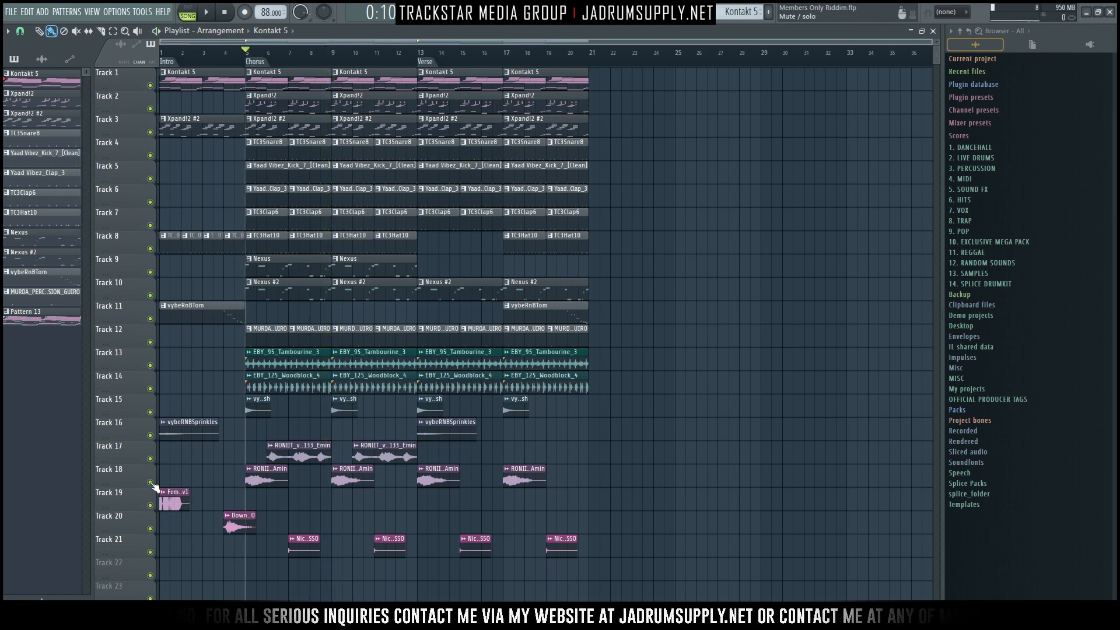
# Step: Solo the two RONIIT vocal tracks, Track 17 and Track 18, and listen to them from the Chorus
pyautogui.rightClick(150, 482)
pyautogui.click(150, 459)
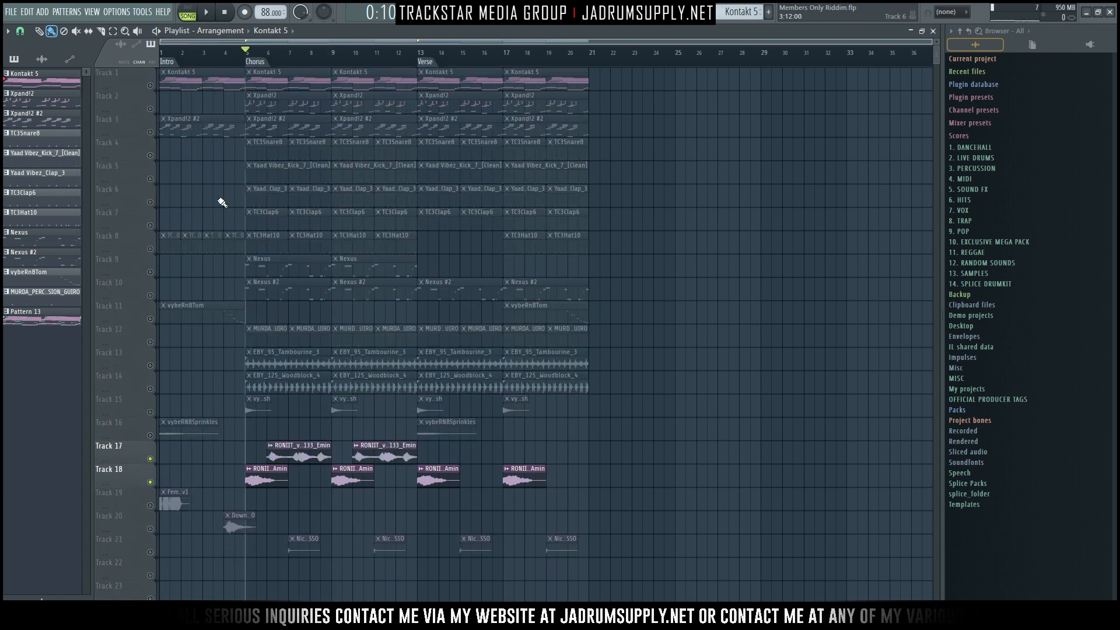
pyautogui.scroll(3, 359, 63)
pyautogui.press('space')
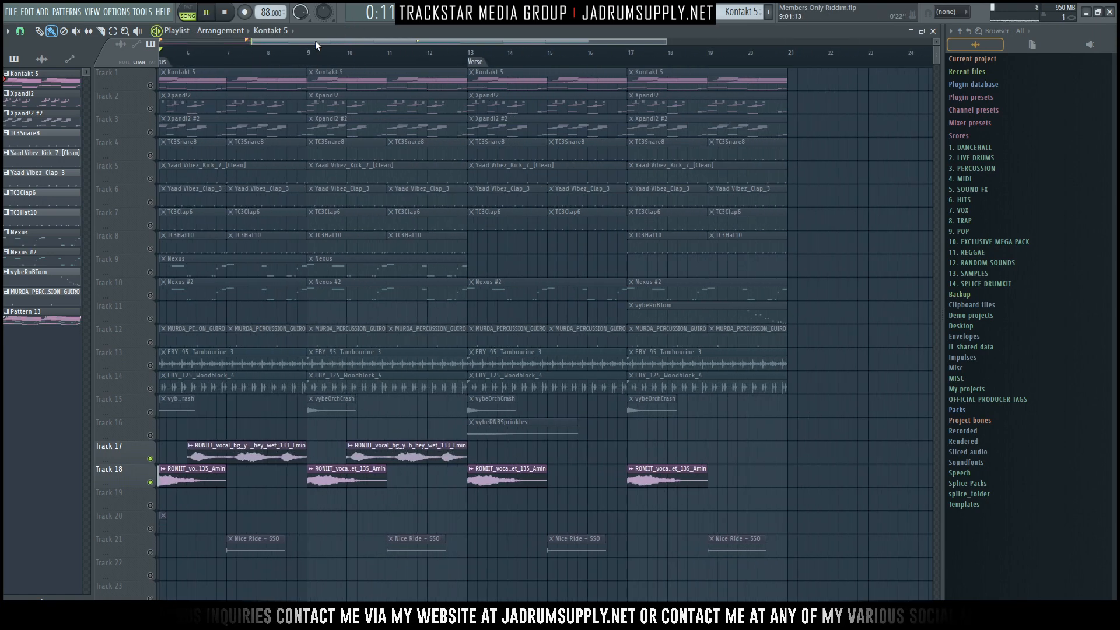
pyautogui.moveTo(315, 40); pyautogui.dragTo(298, 40)
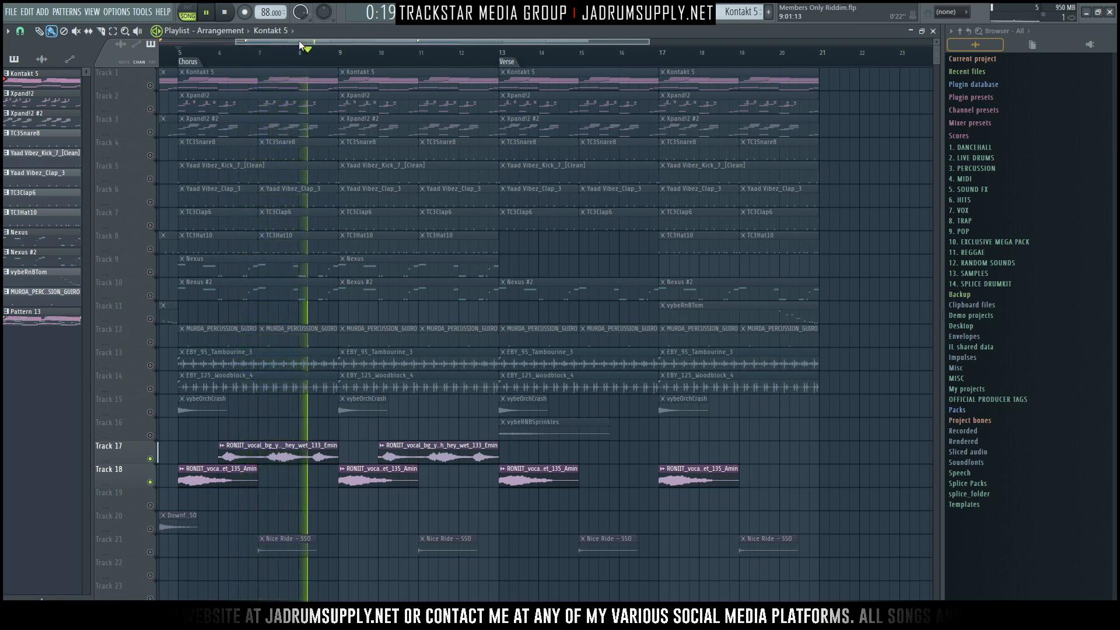
pyautogui.press('space')
# Step: Unmute Track 1 and listen to the Kontakt 5 part together with the soloed vocals
pyautogui.click(150, 87)
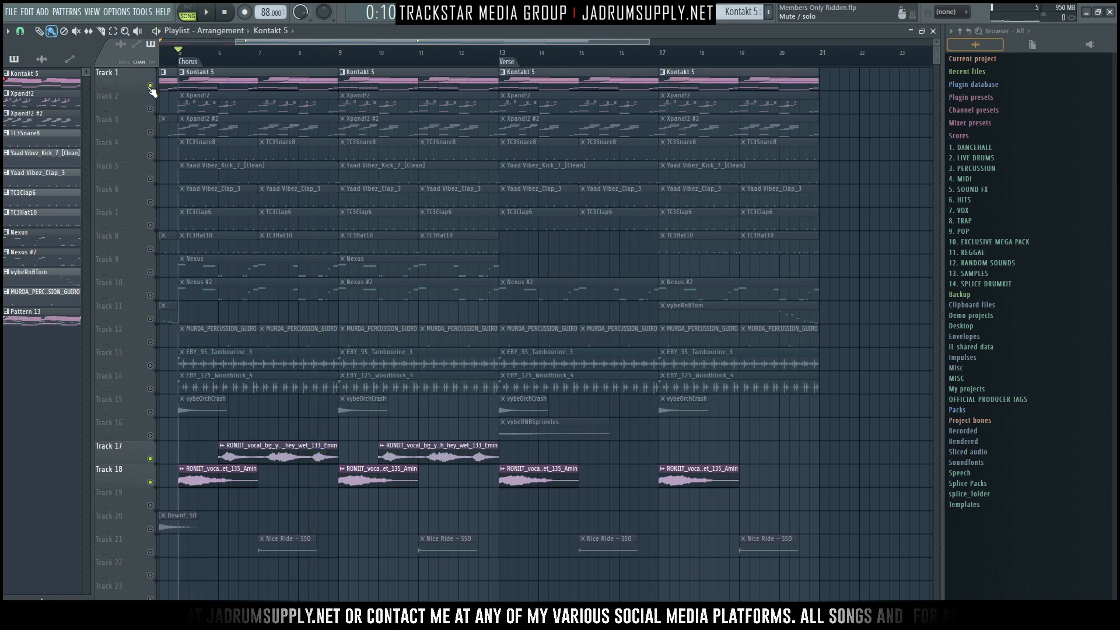
pyautogui.press('space')
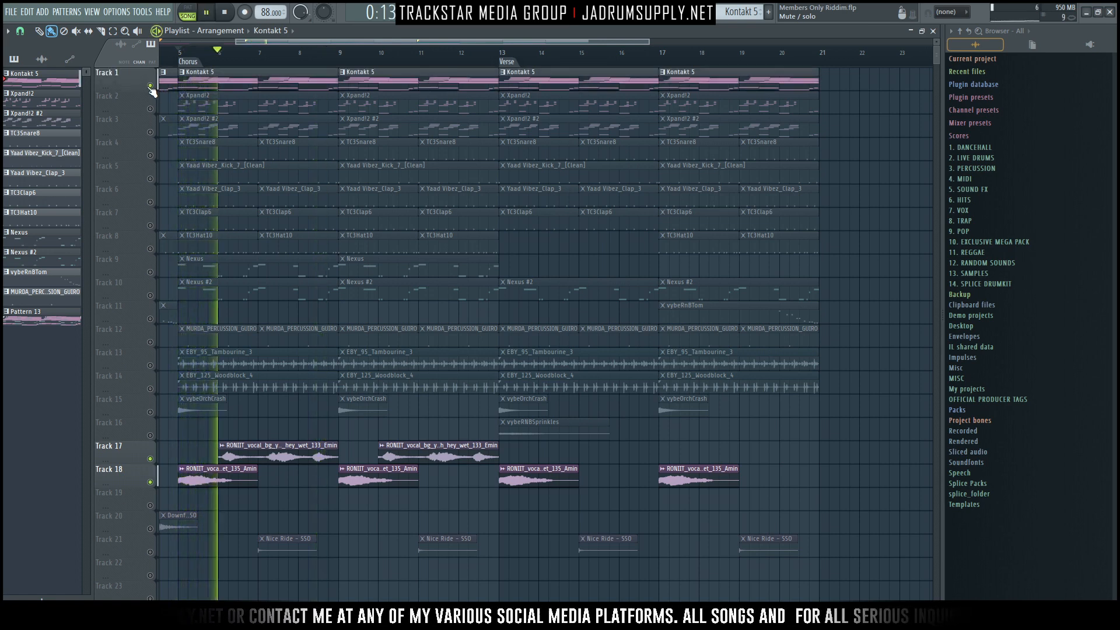
pyautogui.press('space')
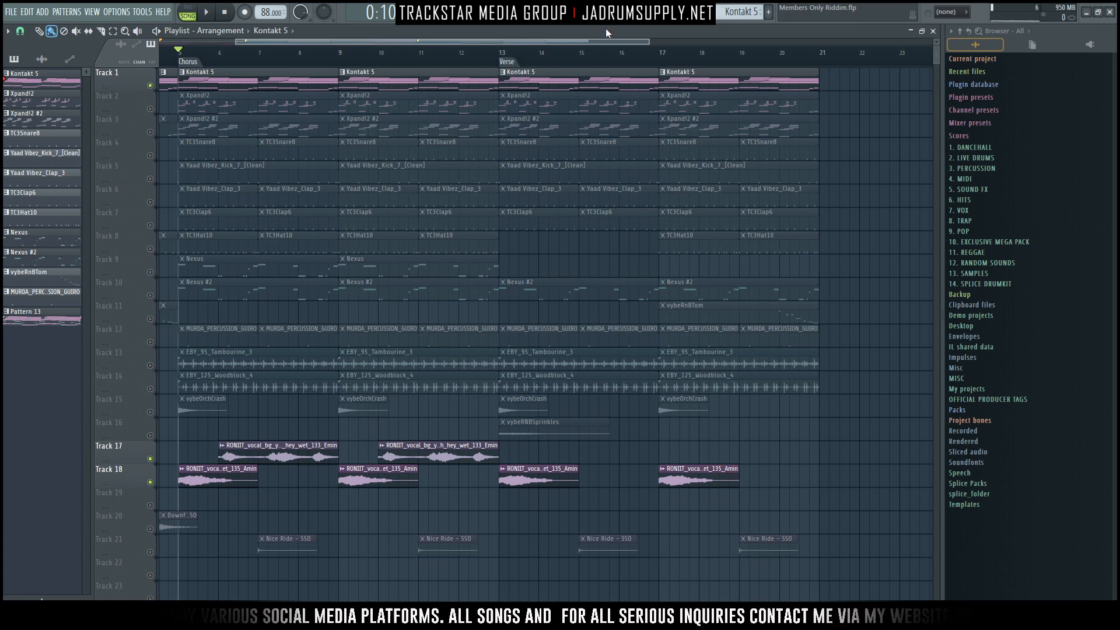
# Step: Load ValhallaVintageVerb into the first effect slot of mixer insert 50, Dymna-Mics
pyautogui.scroll(-3, 332, 52)
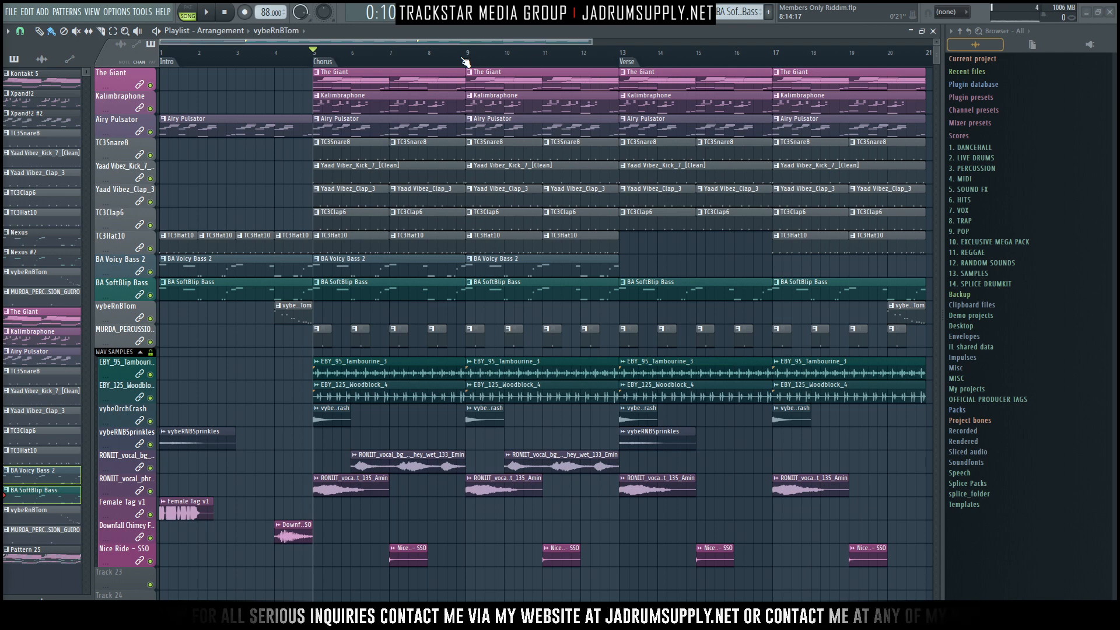
pyautogui.scroll(-1, 465, 60)
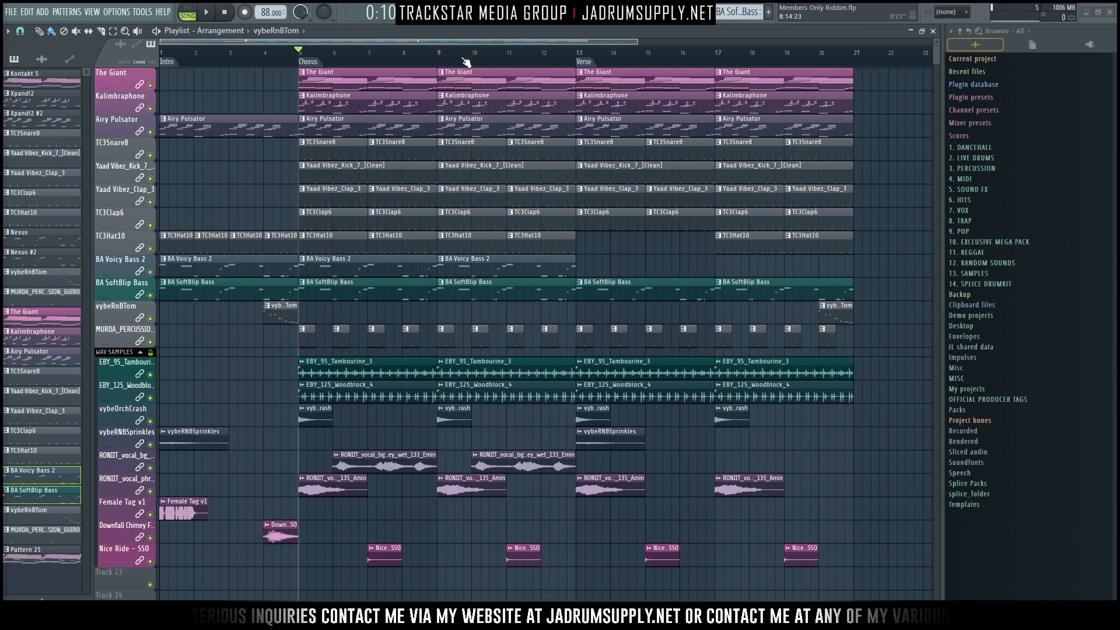
pyautogui.press('F9')
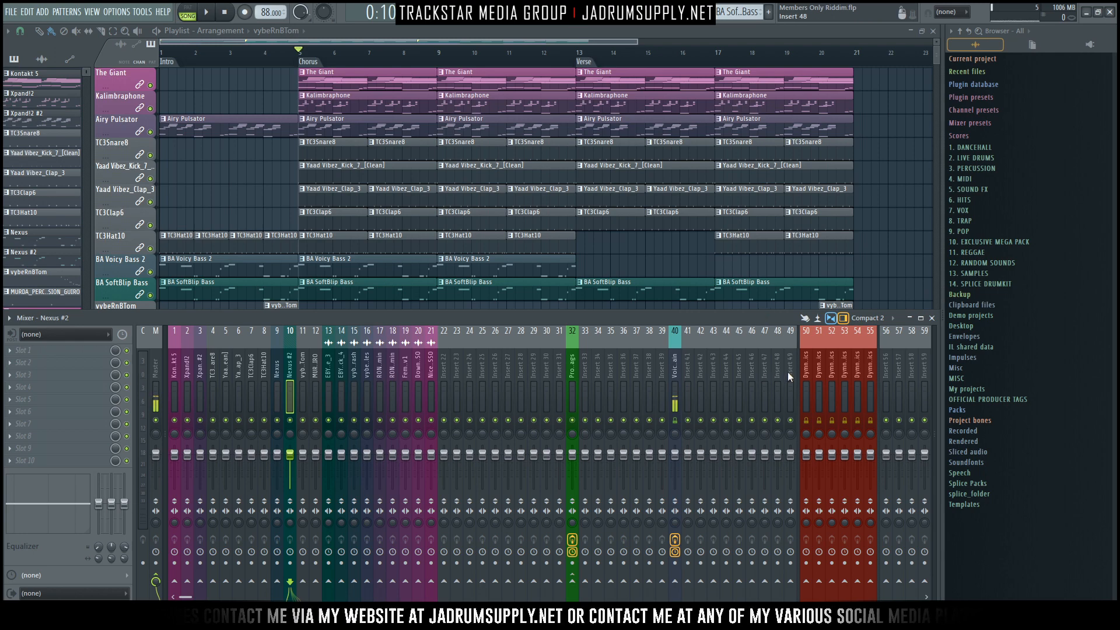
pyautogui.click(806, 374)
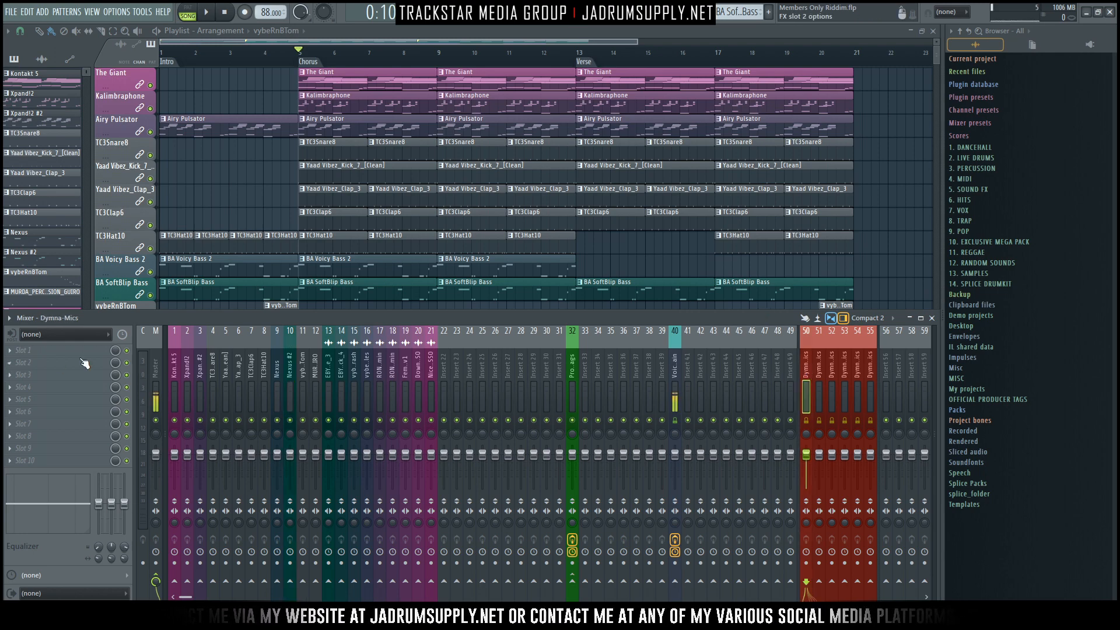
pyautogui.click(64, 334)
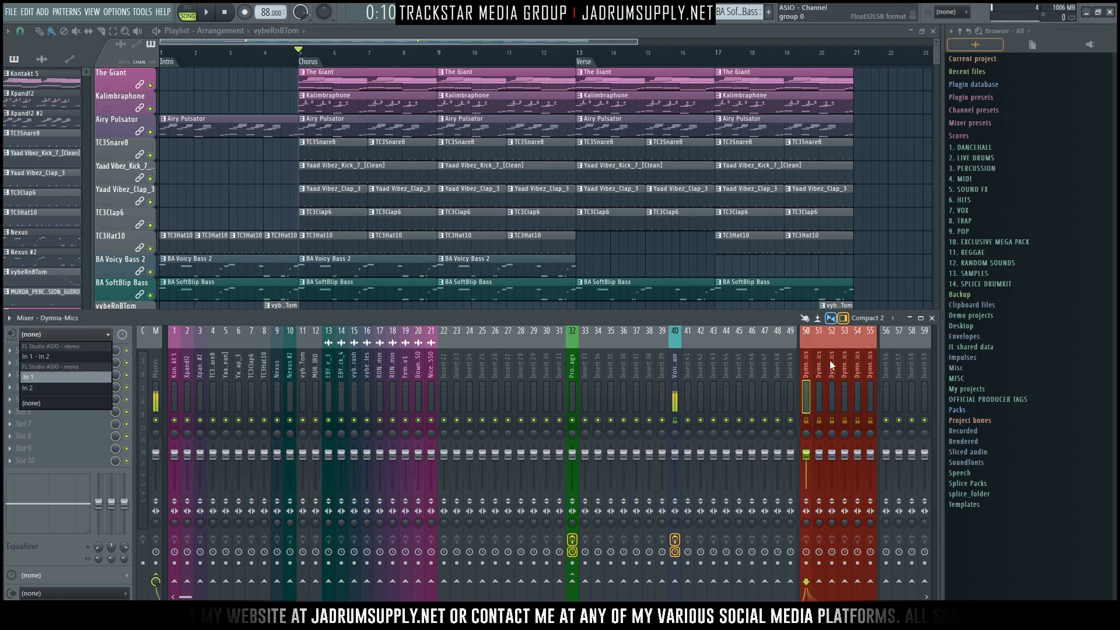
pyautogui.click(804, 374)
pyautogui.click(57, 353)
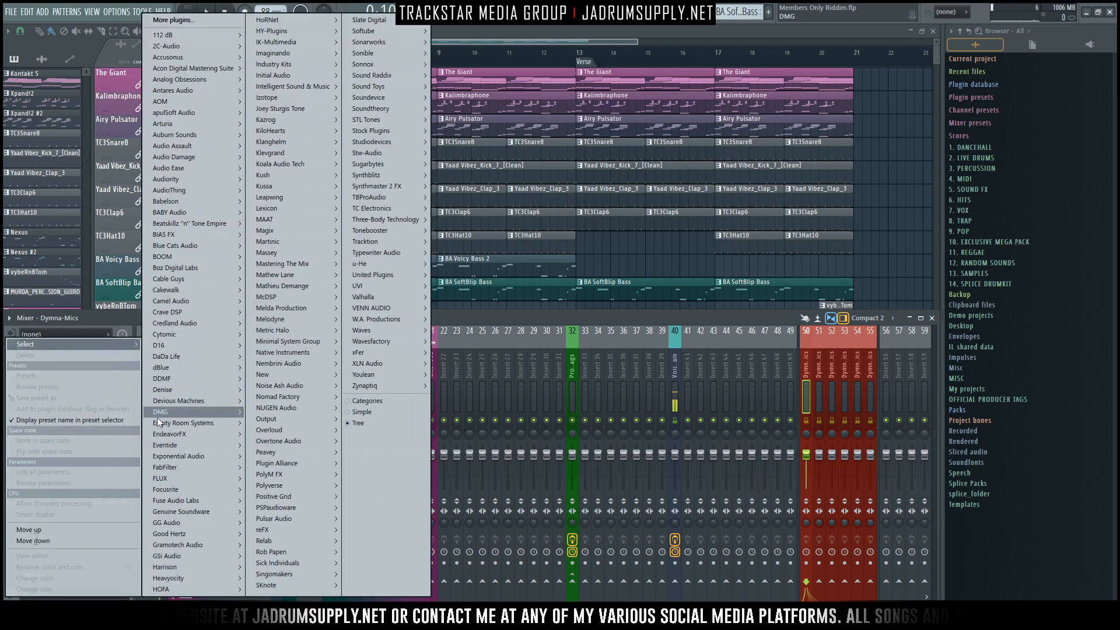
pyautogui.moveTo(191, 464)
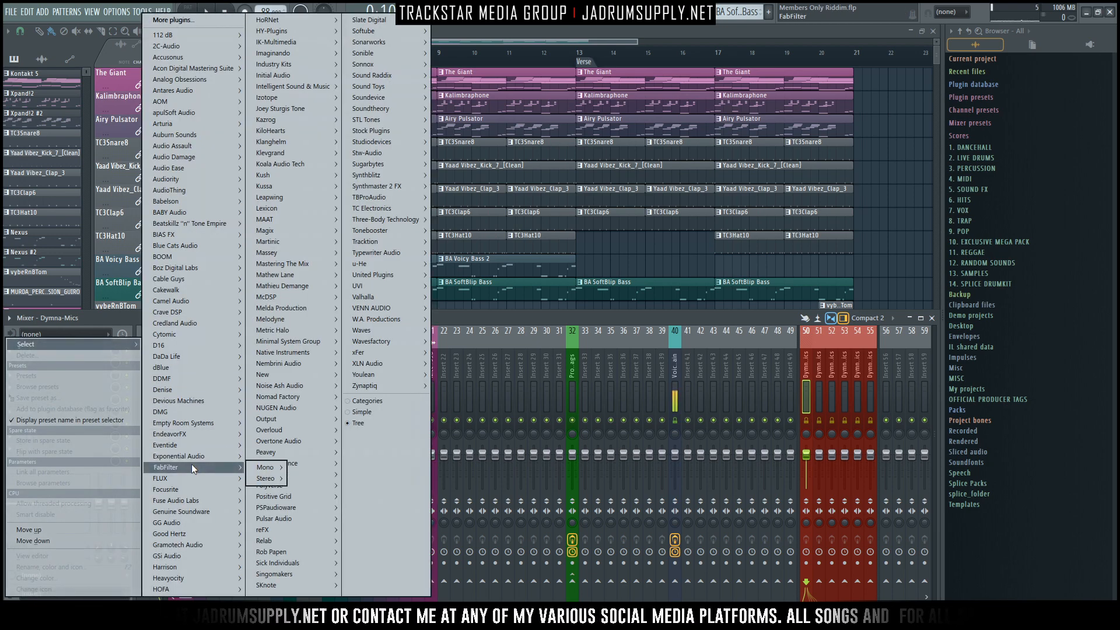
pyautogui.moveTo(264, 478)
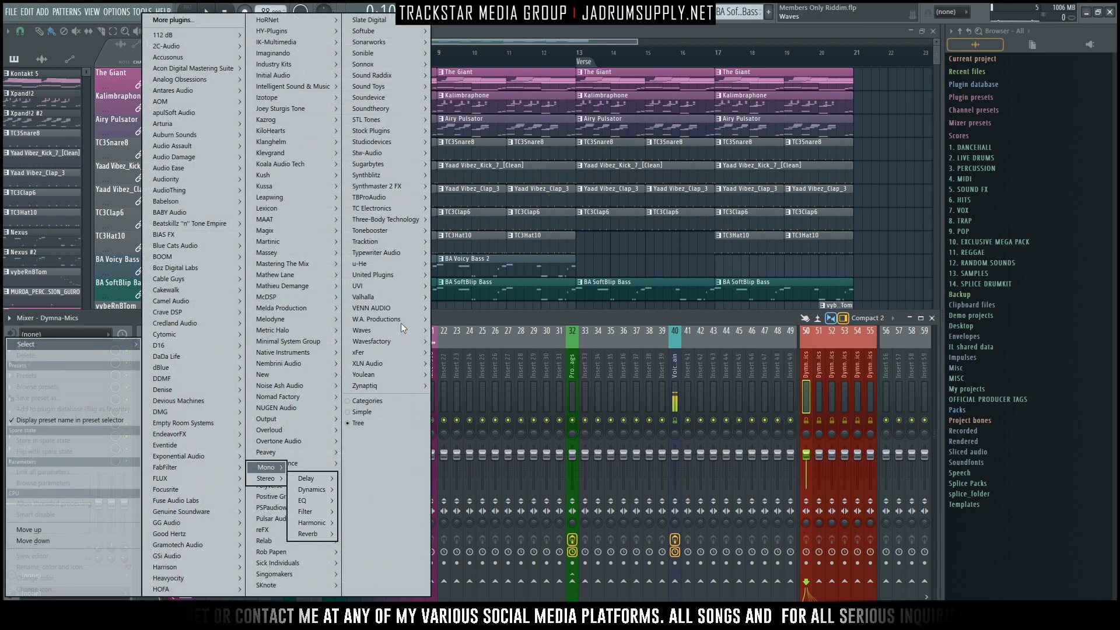
pyautogui.moveTo(373, 296)
pyautogui.moveTo(473, 320)
pyautogui.click(533, 343)
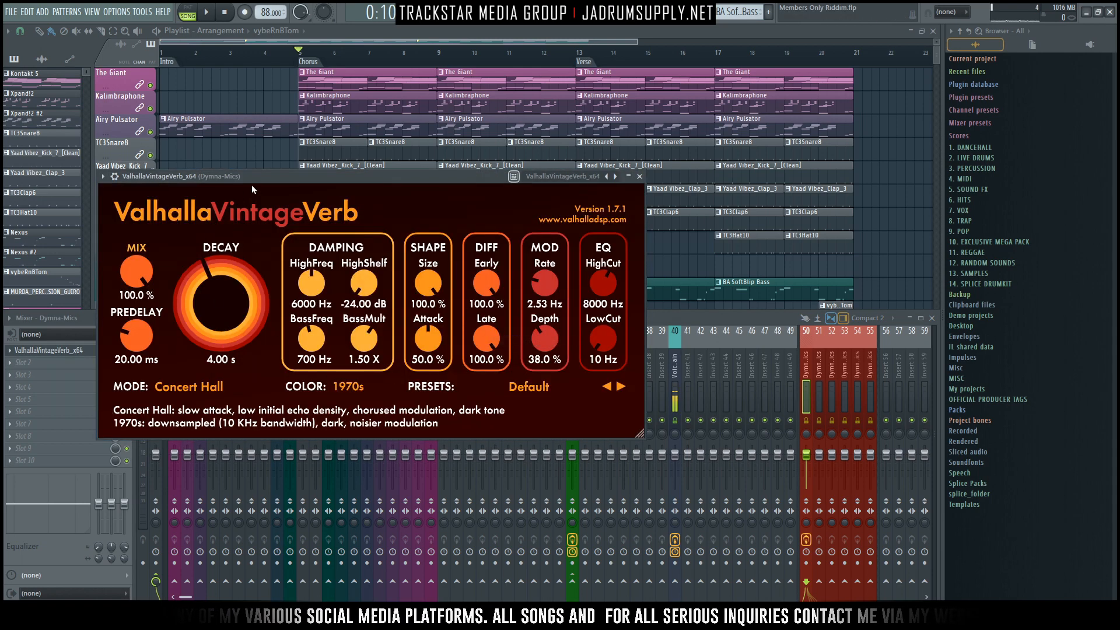
# Step: Set the reverb's predelay to 0.00 ms and move its window clear of the mixer inserts
pyautogui.moveTo(270, 180); pyautogui.dragTo(390, 198)
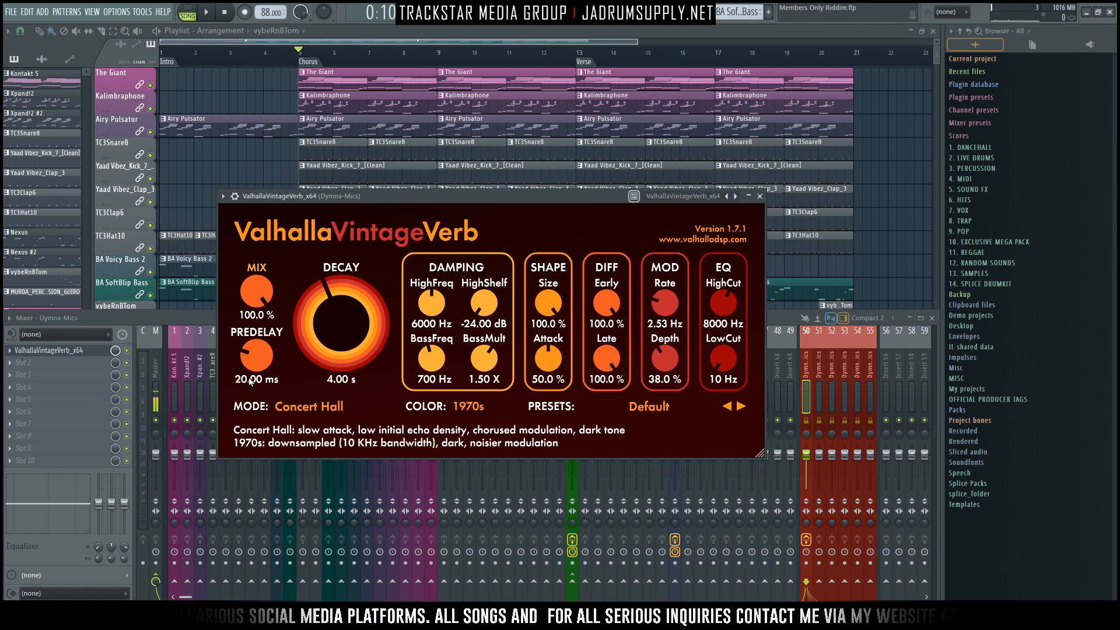
pyautogui.moveTo(261, 352); pyautogui.dragTo(257, 378)
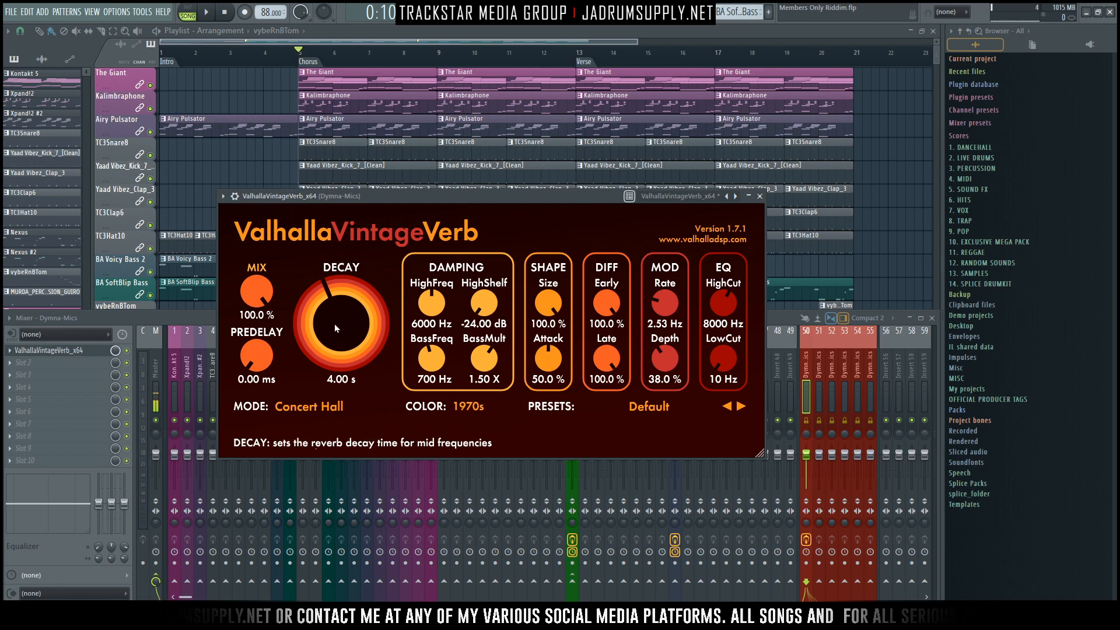
pyautogui.moveTo(428, 199); pyautogui.dragTo(502, 146)
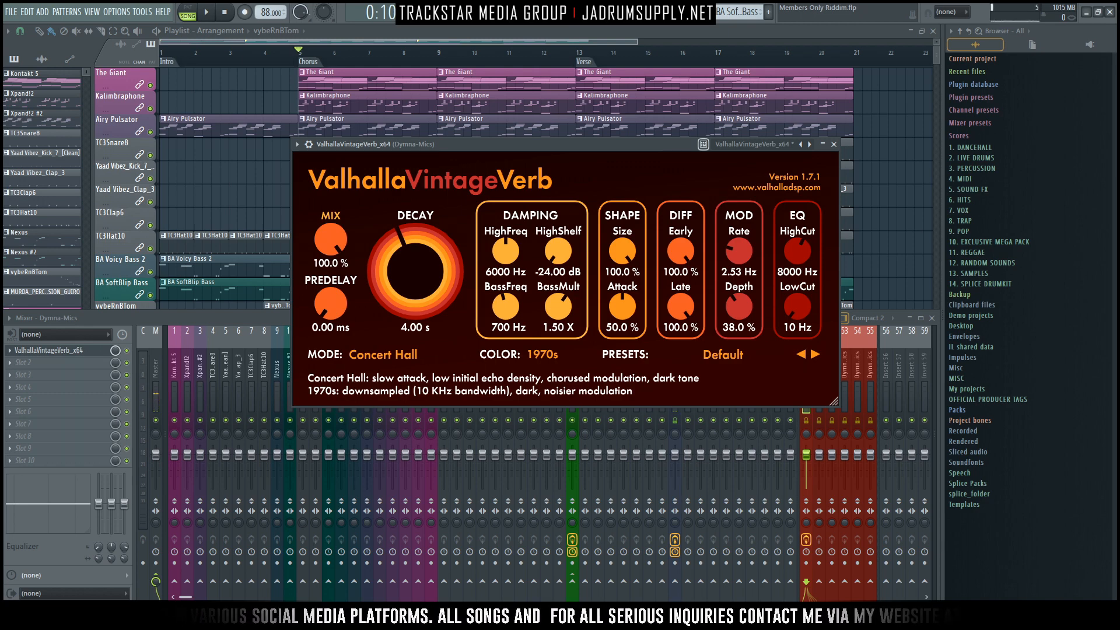
# Step: Switch to Windows search, calculate 60000/88 and copy the result
pyautogui.press('super')
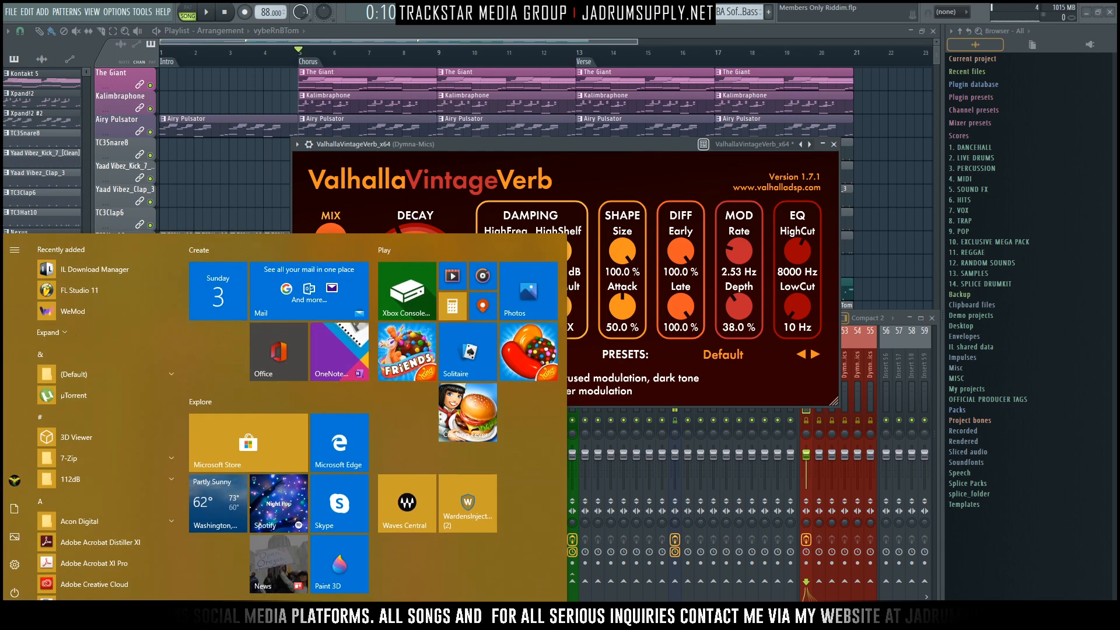
pyautogui.write('60000')
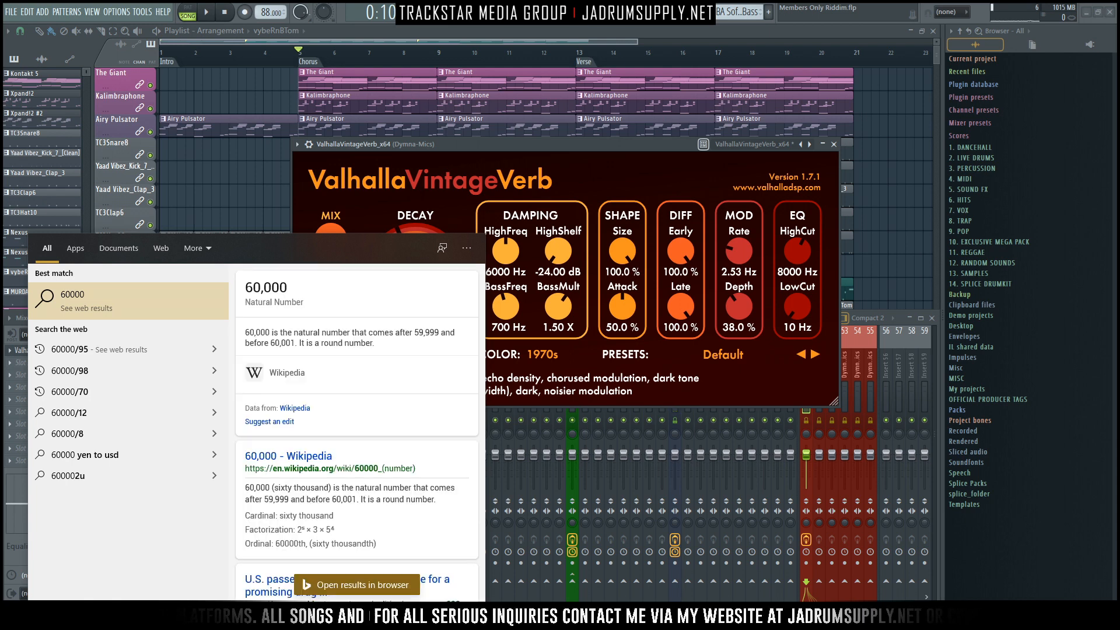
pyautogui.write('/88')
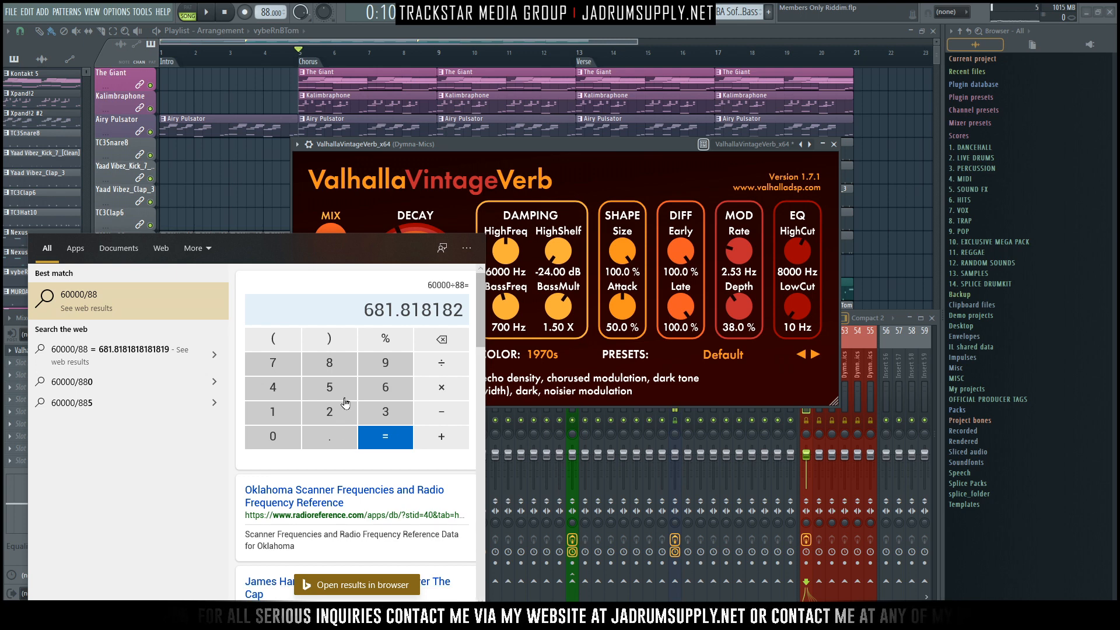
pyautogui.moveTo(363, 313); pyautogui.dragTo(467, 313)
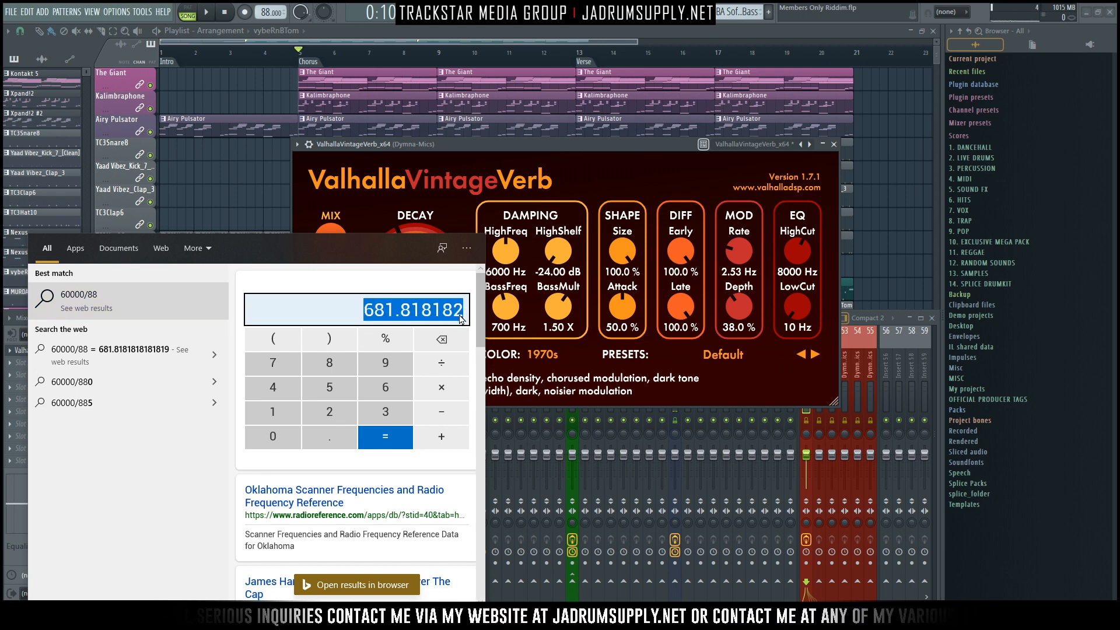
pyautogui.rightClick(403, 310)
pyautogui.click(406, 292)
pyautogui.click(450, 197)
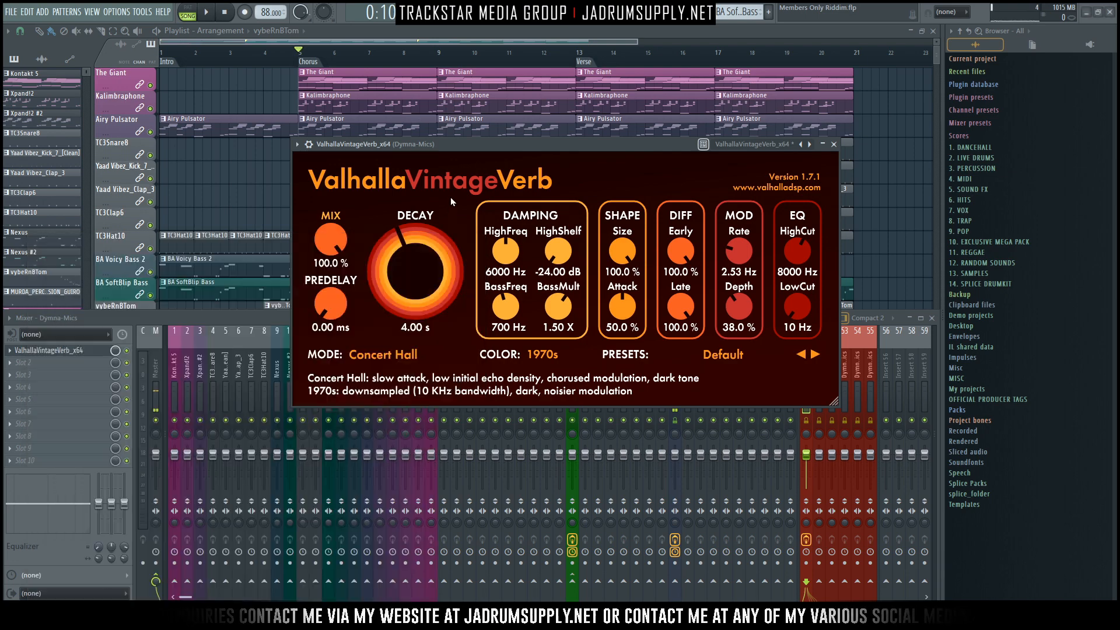
# Step: Paste the copied result as the reverb's decay time and shift its decimal point to make it 6.81818182 seconds
pyautogui.click(410, 328)
pyautogui.hotkey('ctrl', 'v')
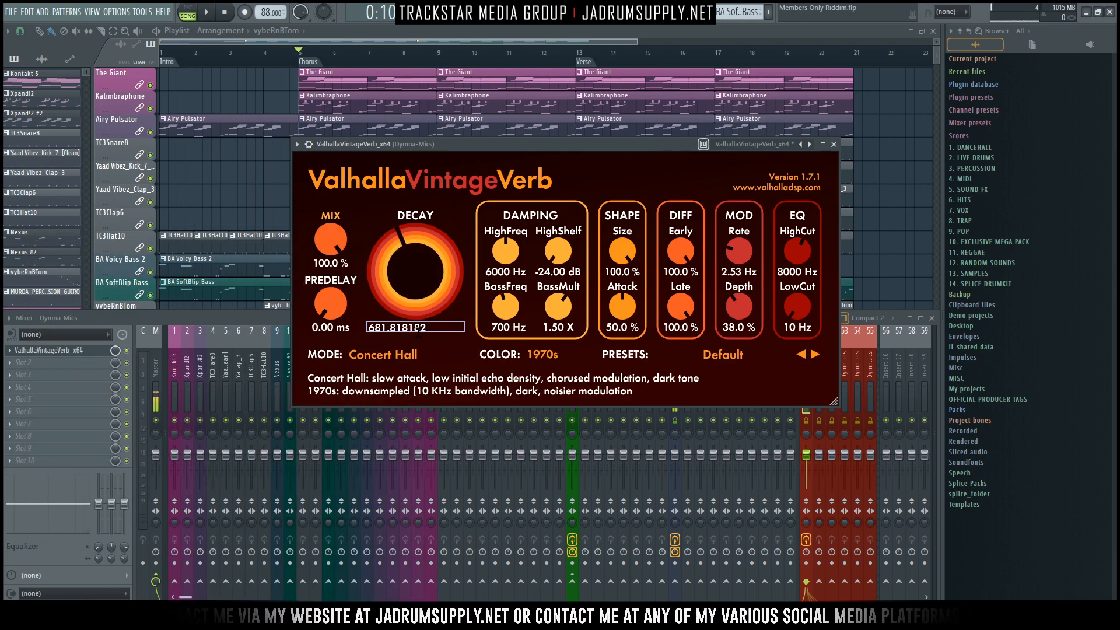
pyautogui.press('BackSpace')
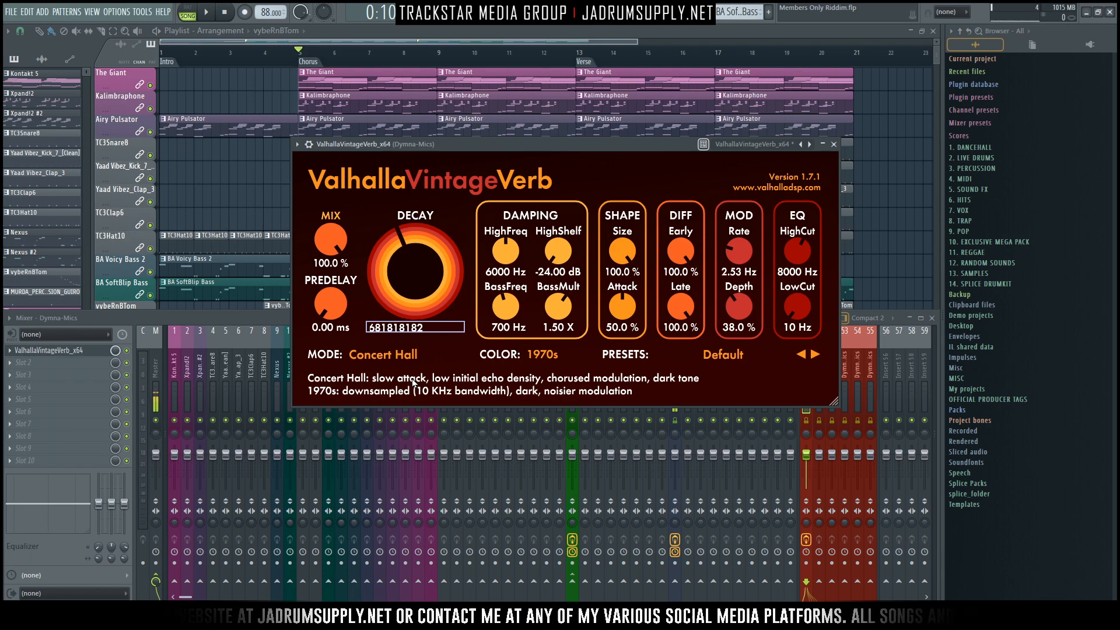
pyautogui.press('Left')
pyautogui.press('Left')
pyautogui.write('.')
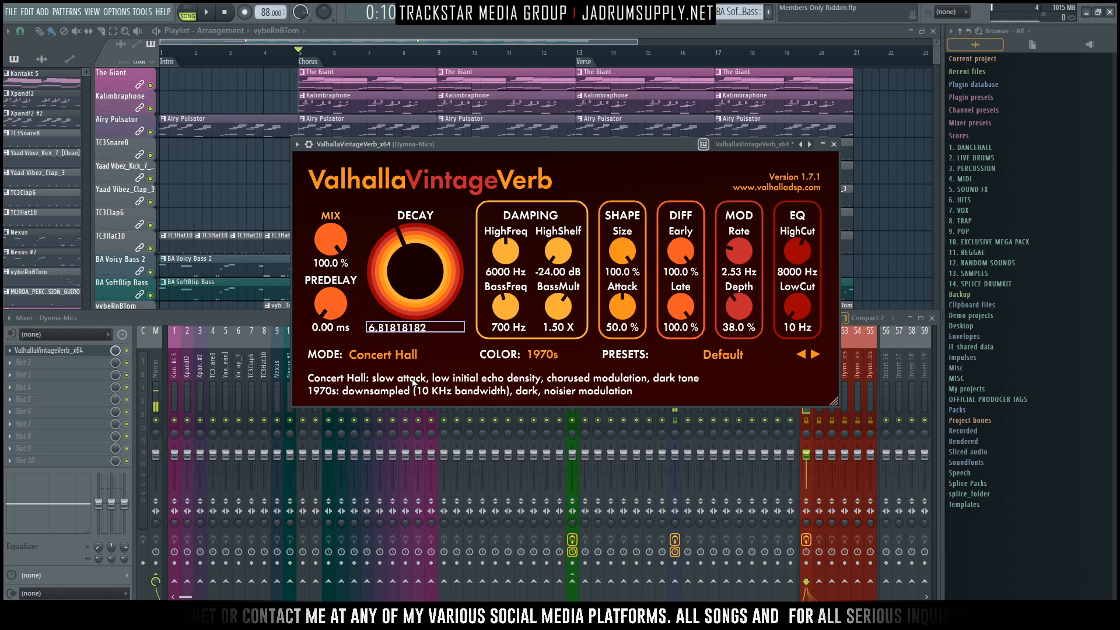
pyautogui.press('Return')
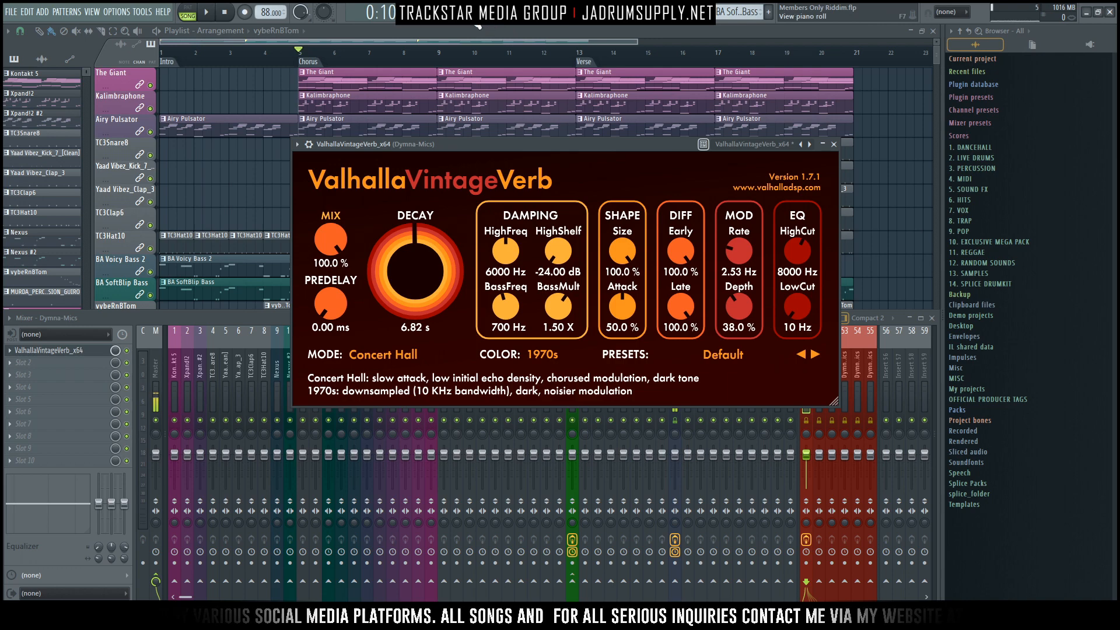
# Step: Show the channel rack and send the TC3Clap6 mixer track to reverb insert 50
pyautogui.press('F6')
pyautogui.click(254, 318)
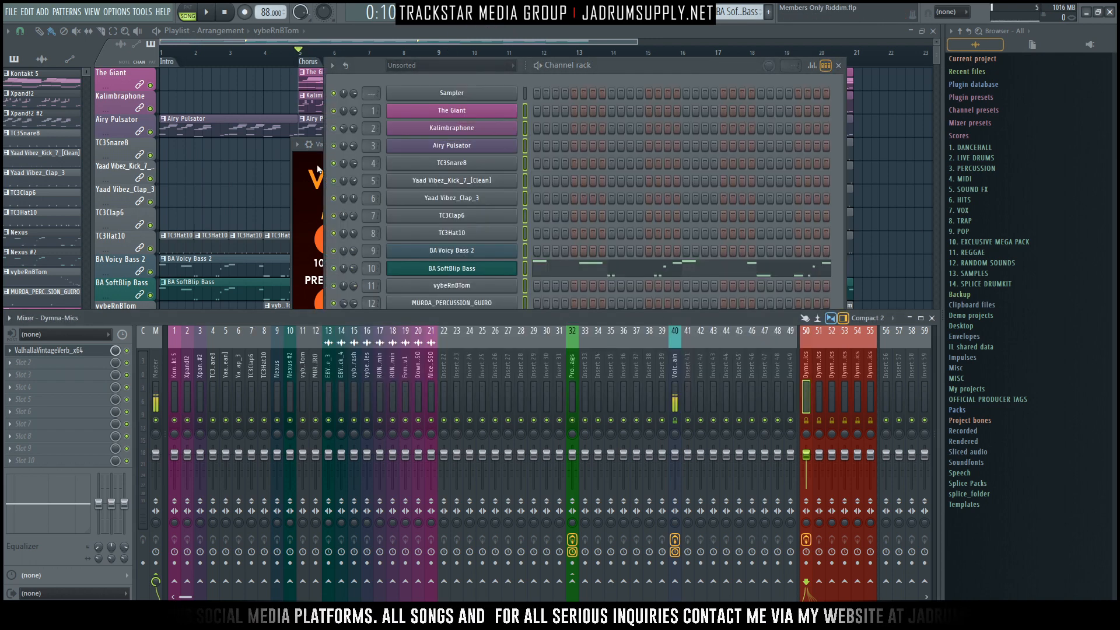
pyautogui.click(258, 377)
pyautogui.click(251, 377)
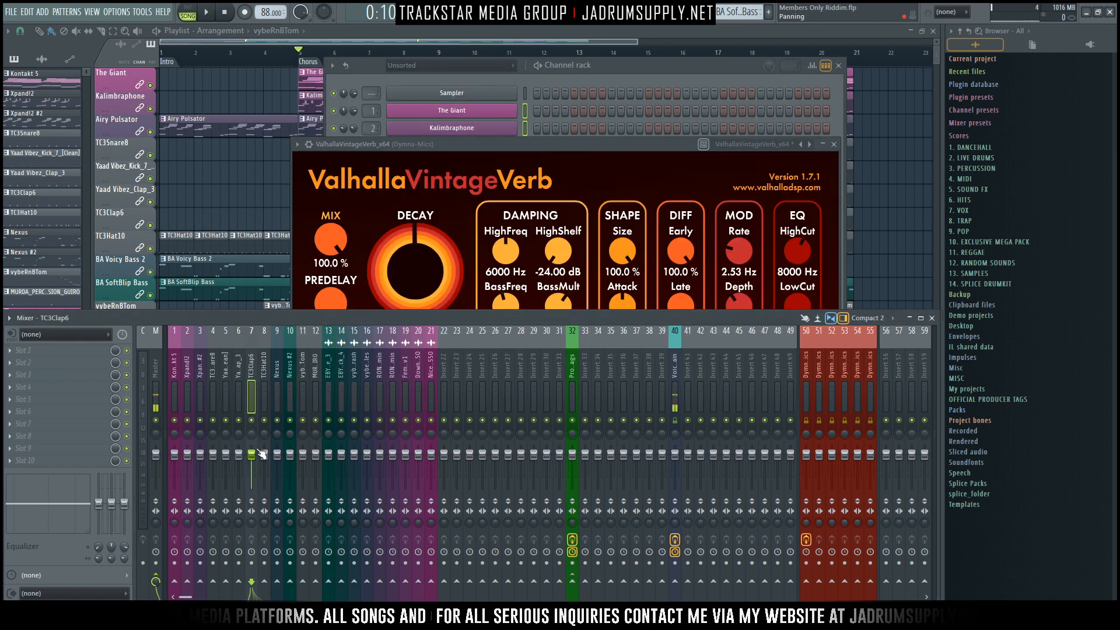
pyautogui.click(806, 581)
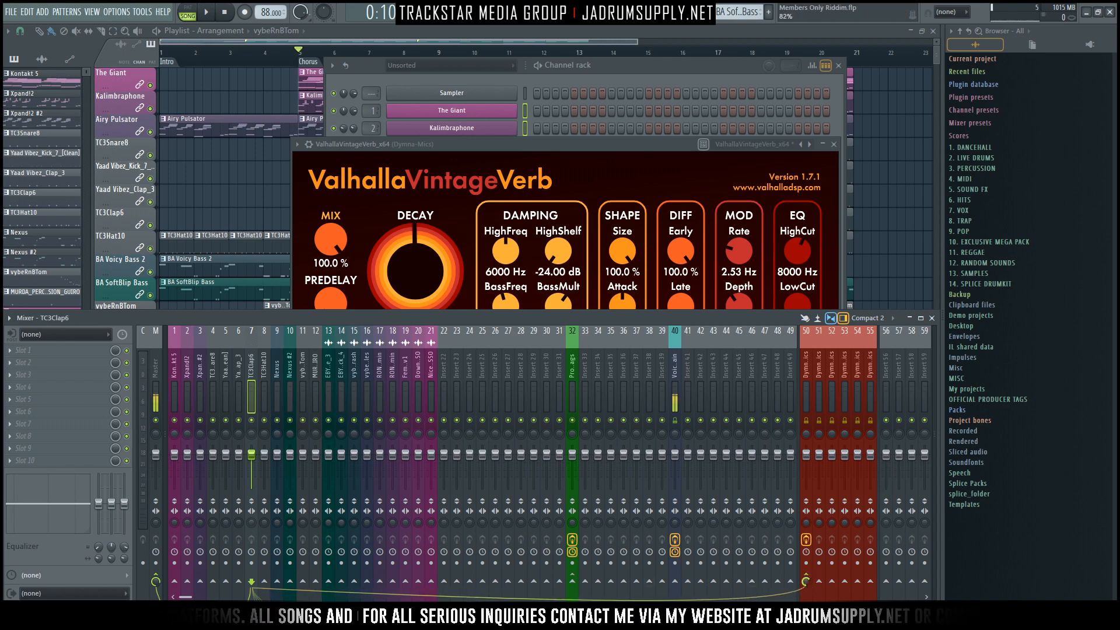
# Step: Open the Yaad Vibez_Clap_3 channel settings to inspect the clap sample, and return to the mixer
pyautogui.click(634, 76)
pyautogui.click(485, 199)
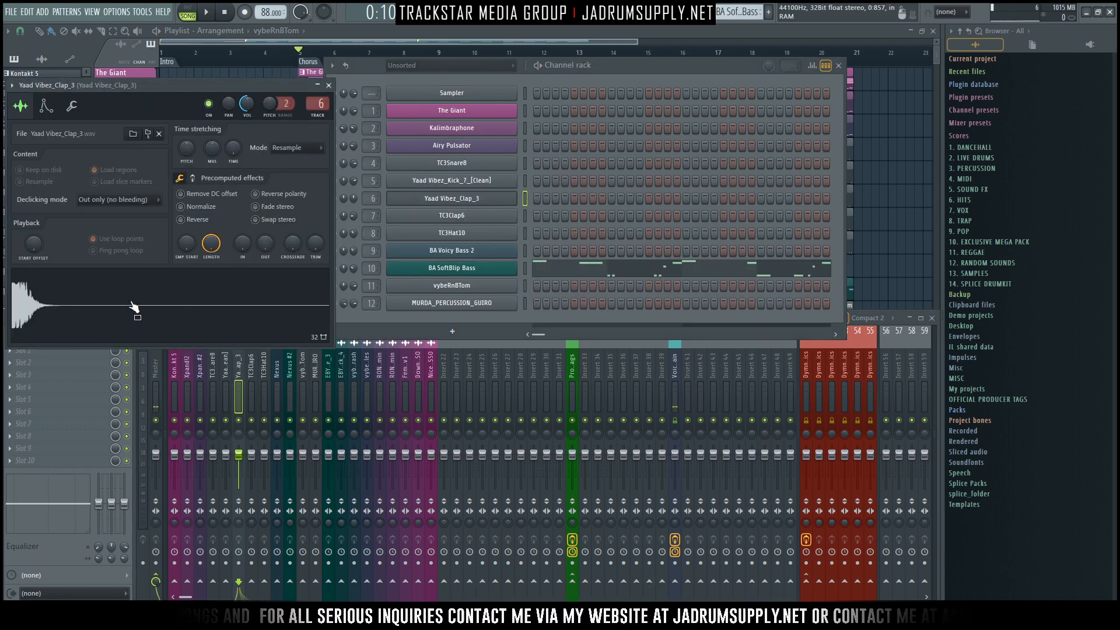
pyautogui.click(239, 394)
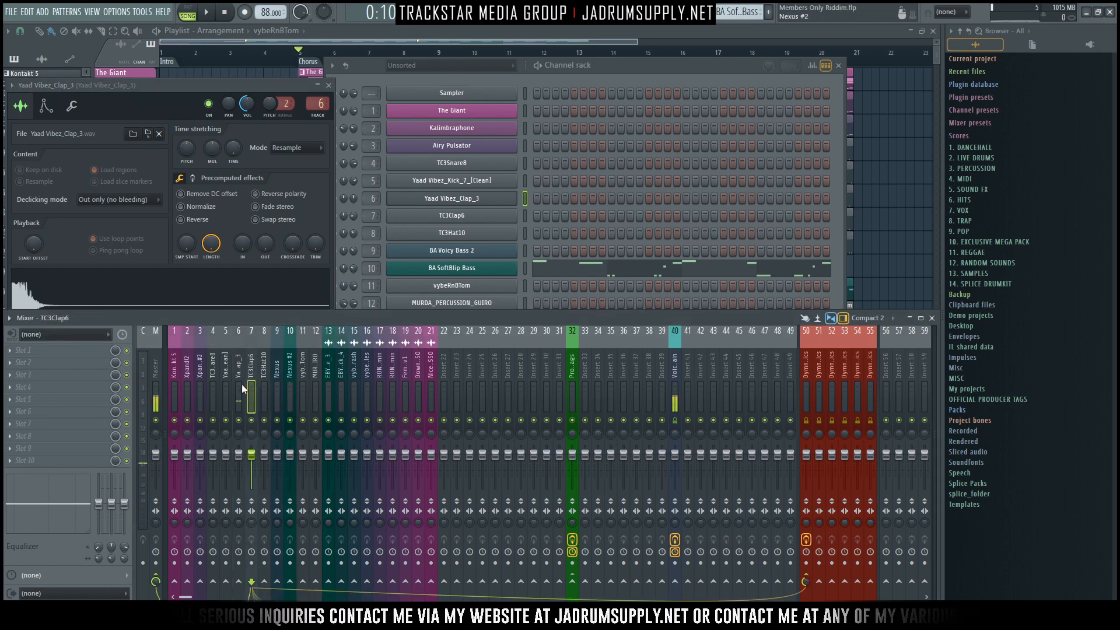
# Step: Open the TC3Clap6 channel settings to audition its sample, and return to the full playlist view
pyautogui.click(460, 215)
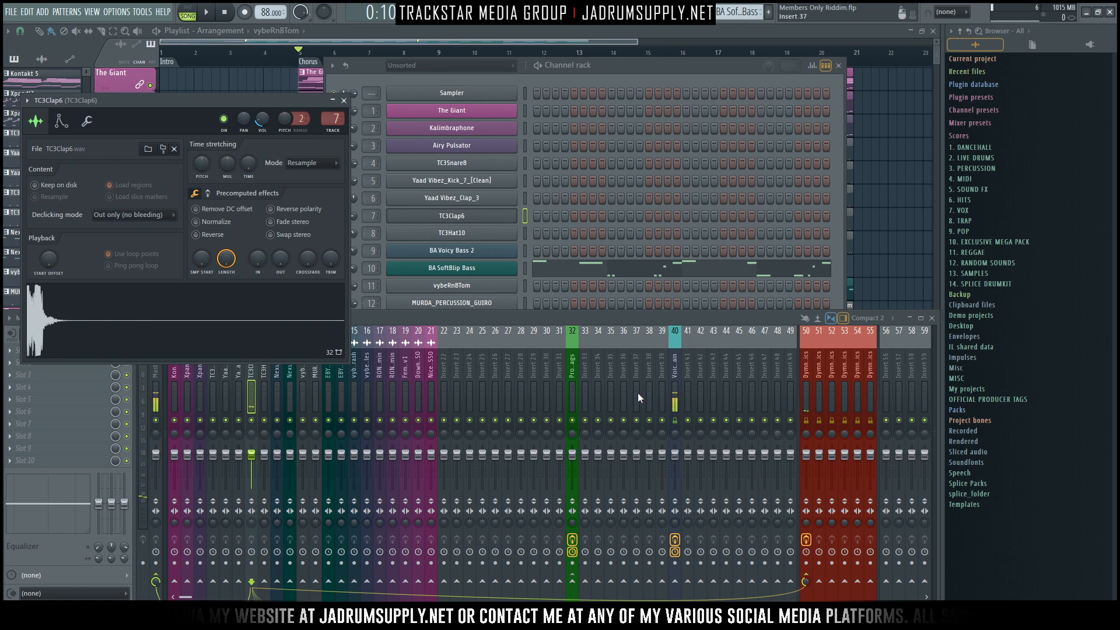
pyautogui.click(569, 120)
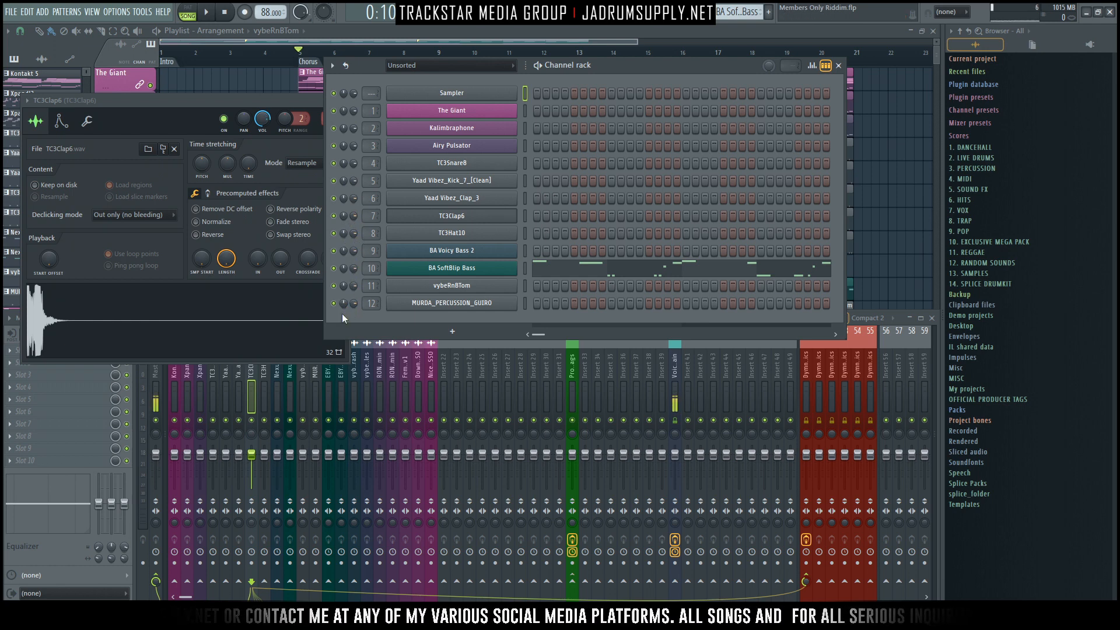
pyautogui.click(119, 332)
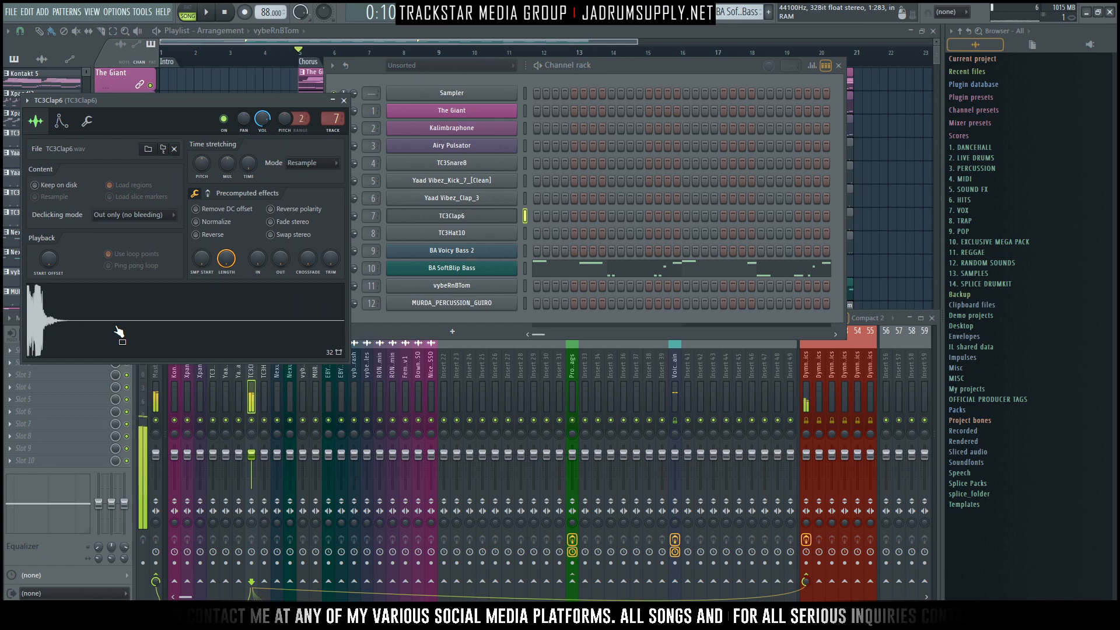
pyautogui.click(343, 101)
pyautogui.click(805, 575)
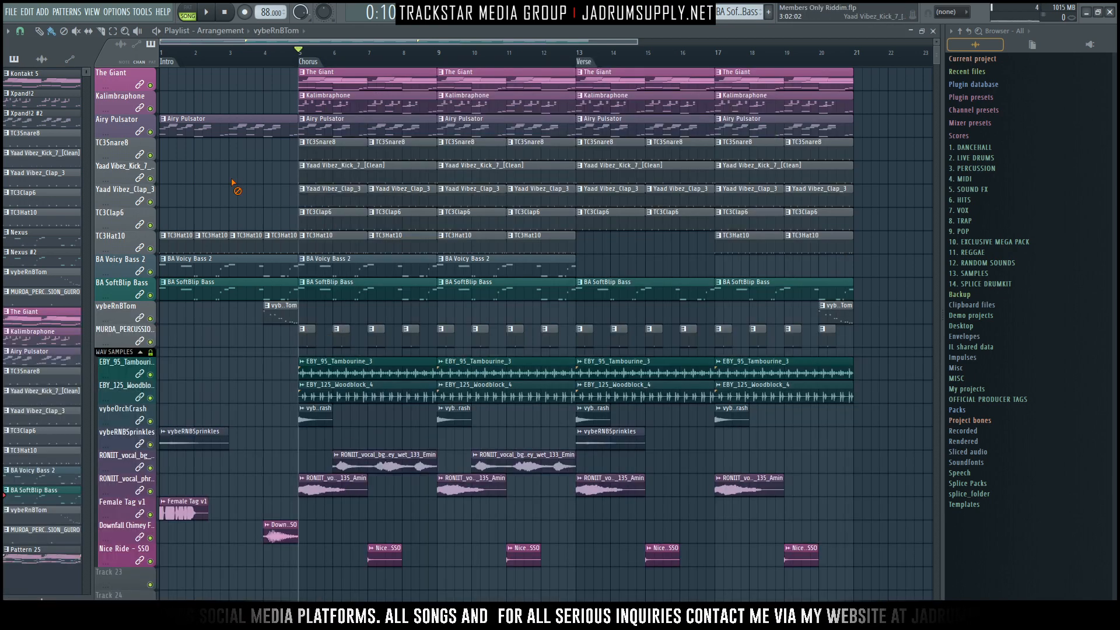
pyautogui.press('F12')
# Step: Select the Chorus section in the playlist and lower the faders of mixer tracks 1 to 21 together
pyautogui.click(300, 58)
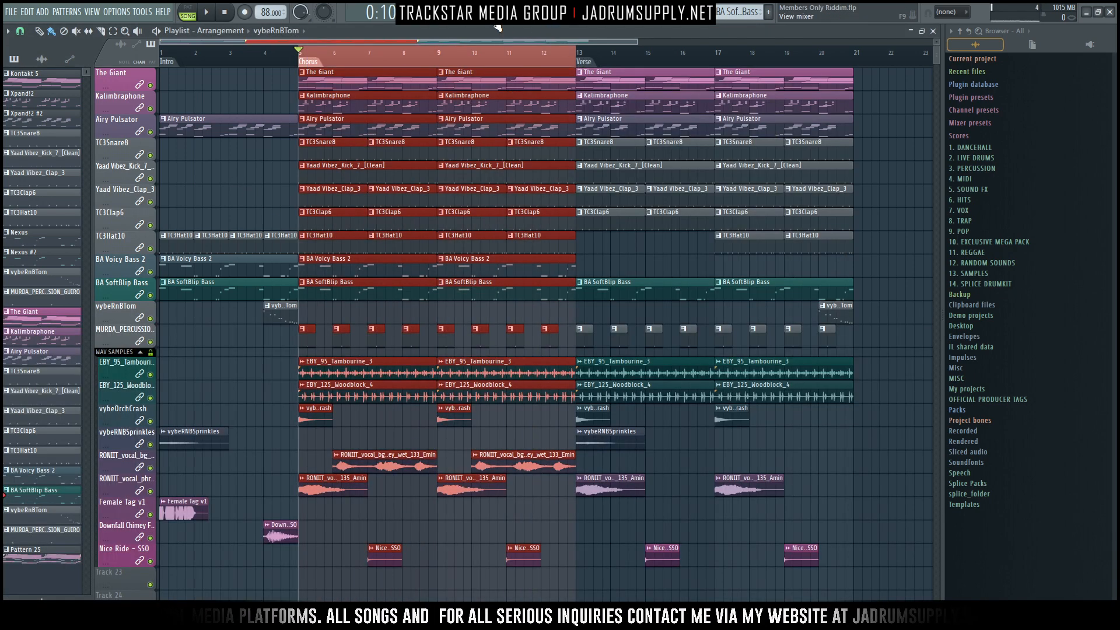
pyautogui.press('F9')
pyautogui.moveTo(175, 376); pyautogui.dragTo(430, 380)
pyautogui.moveTo(431, 454); pyautogui.dragTo(431, 487)
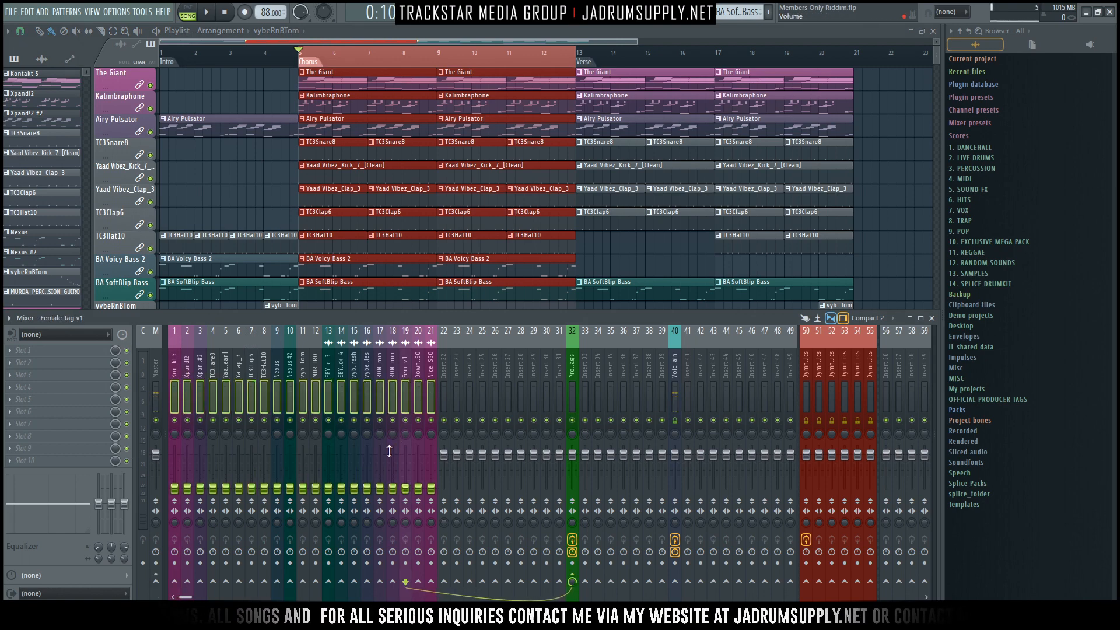
# Step: Raise the Kontakt 5 mixer track's volume fader while playing the Chorus
pyautogui.click(173, 390)
pyautogui.press('space')
pyautogui.moveTo(177, 494); pyautogui.dragTo(179, 471)
pyautogui.press('space')
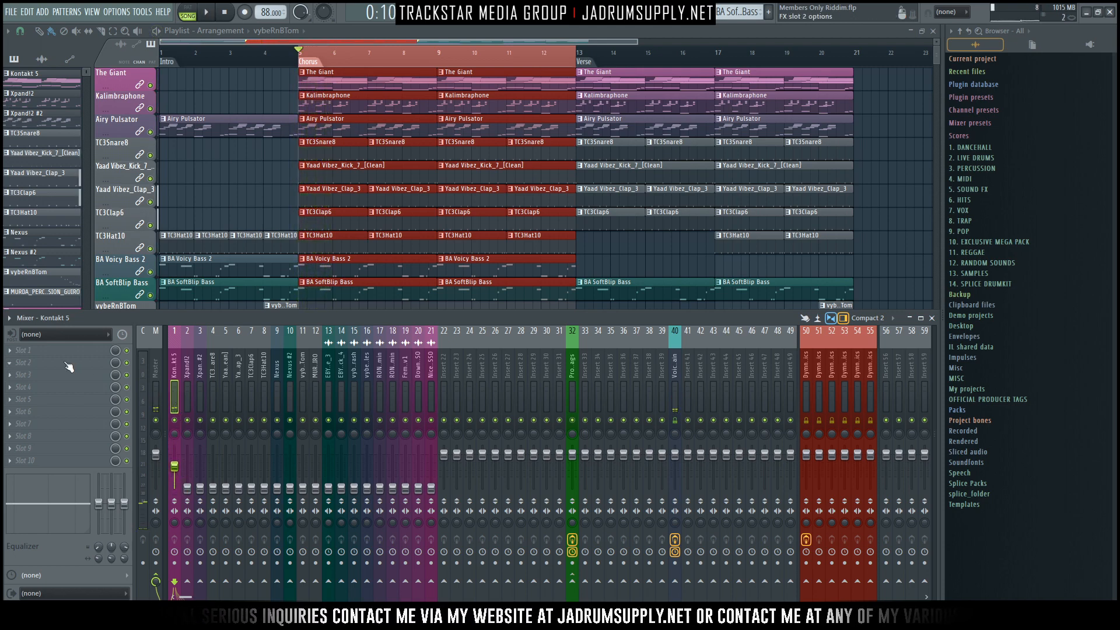
# Step: Add the Waves MannyM EQ Stereo plugin to the Kontakt 5 track's first effect slot and load its MM Piano Presence preset
pyautogui.click(78, 352)
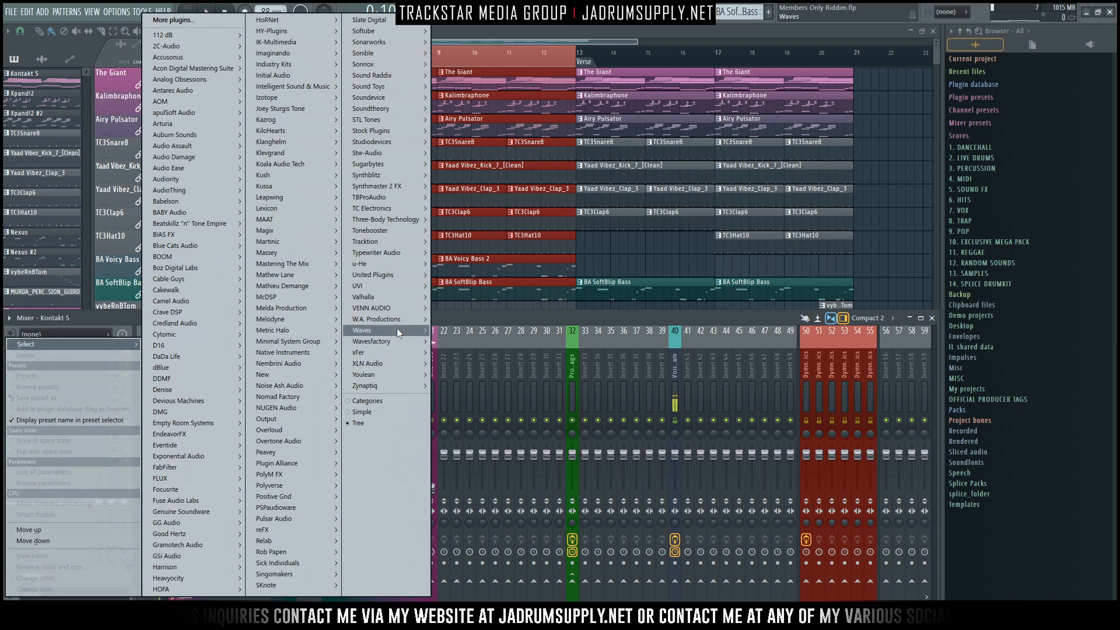
pyautogui.moveTo(397, 330)
pyautogui.click(488, 341)
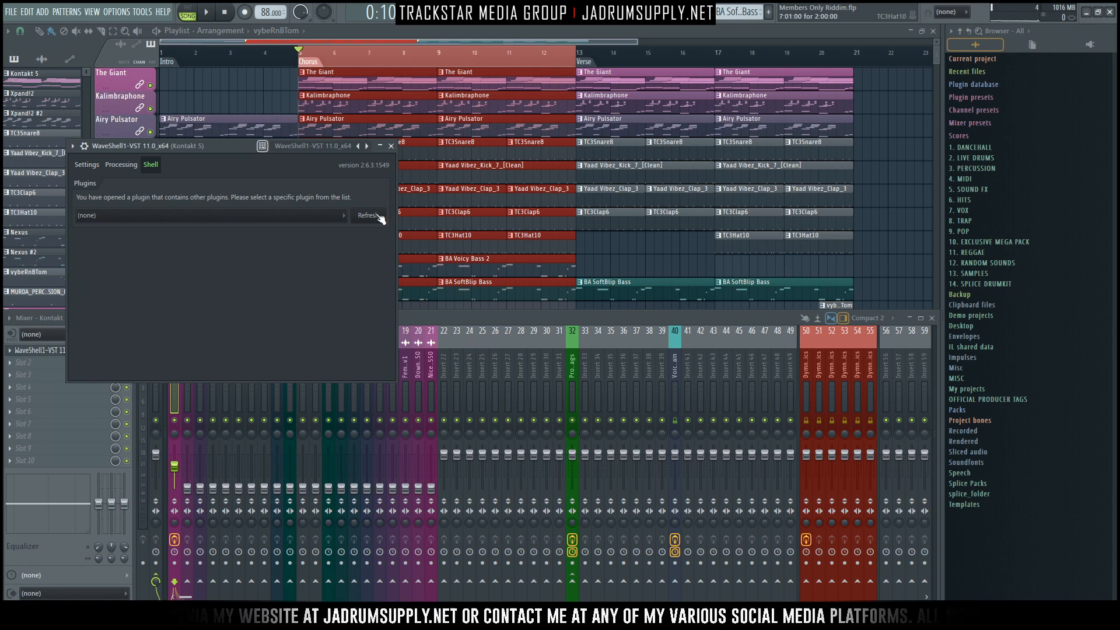
pyautogui.click(278, 217)
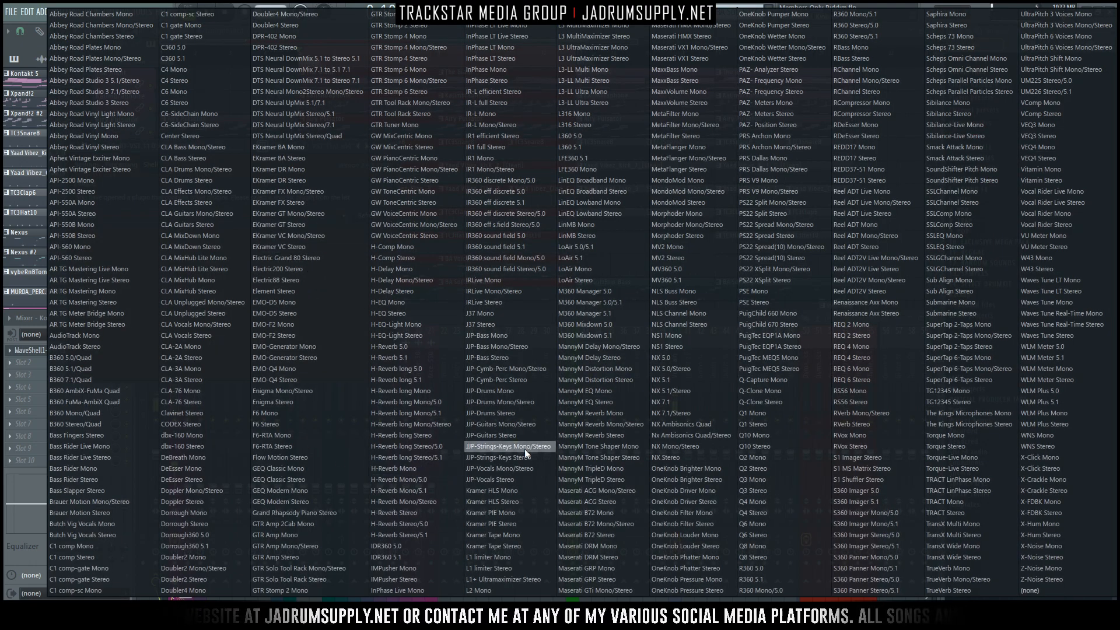
pyautogui.click(591, 402)
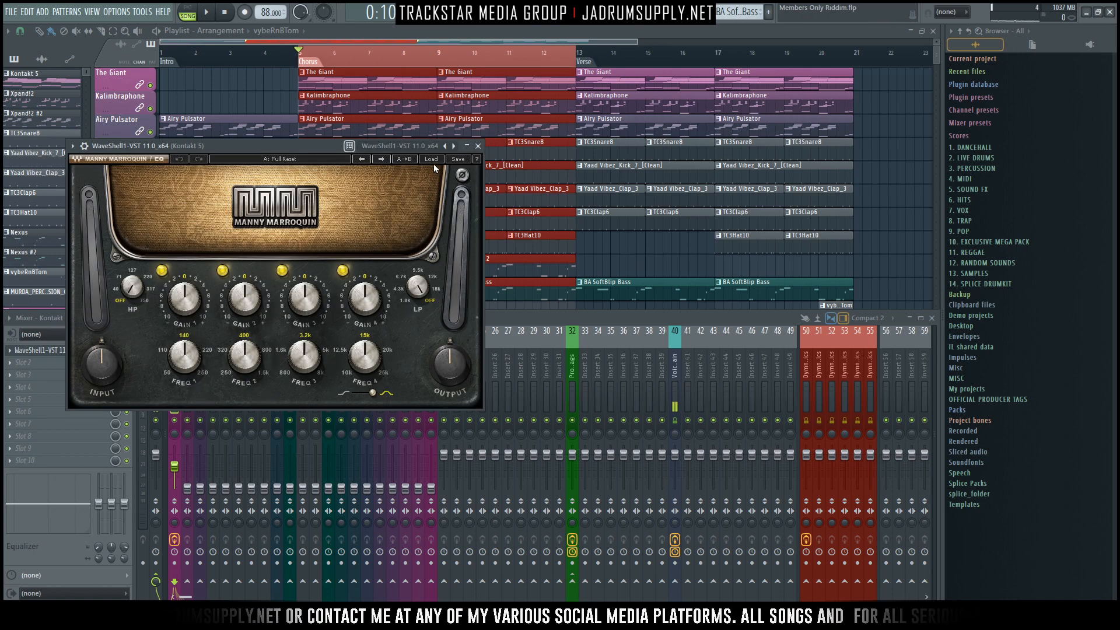
pyautogui.click(431, 159)
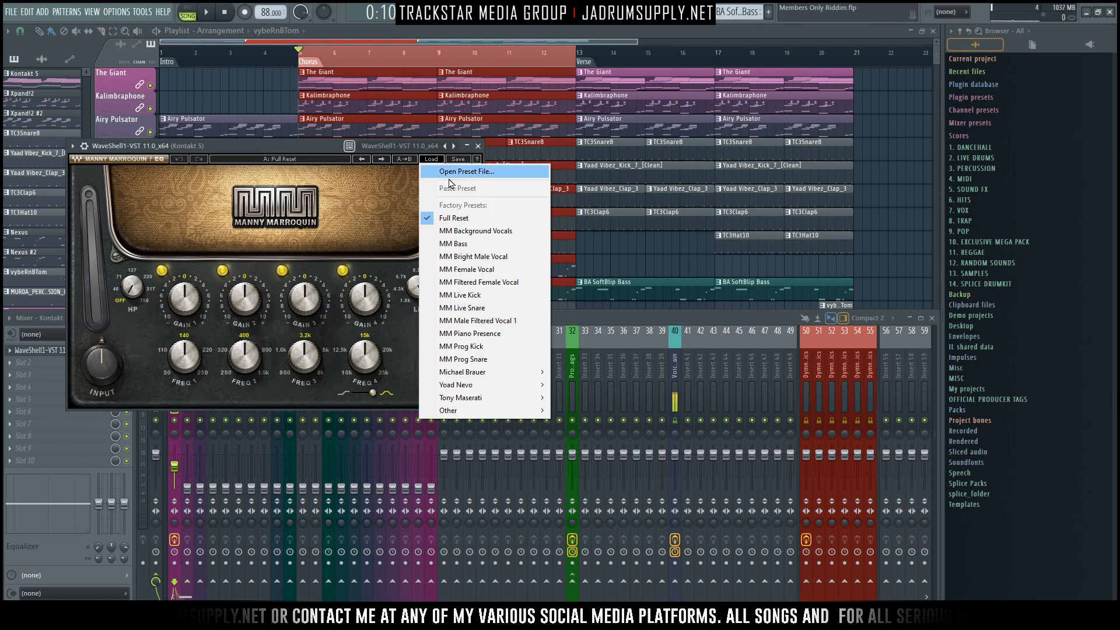
pyautogui.click(501, 334)
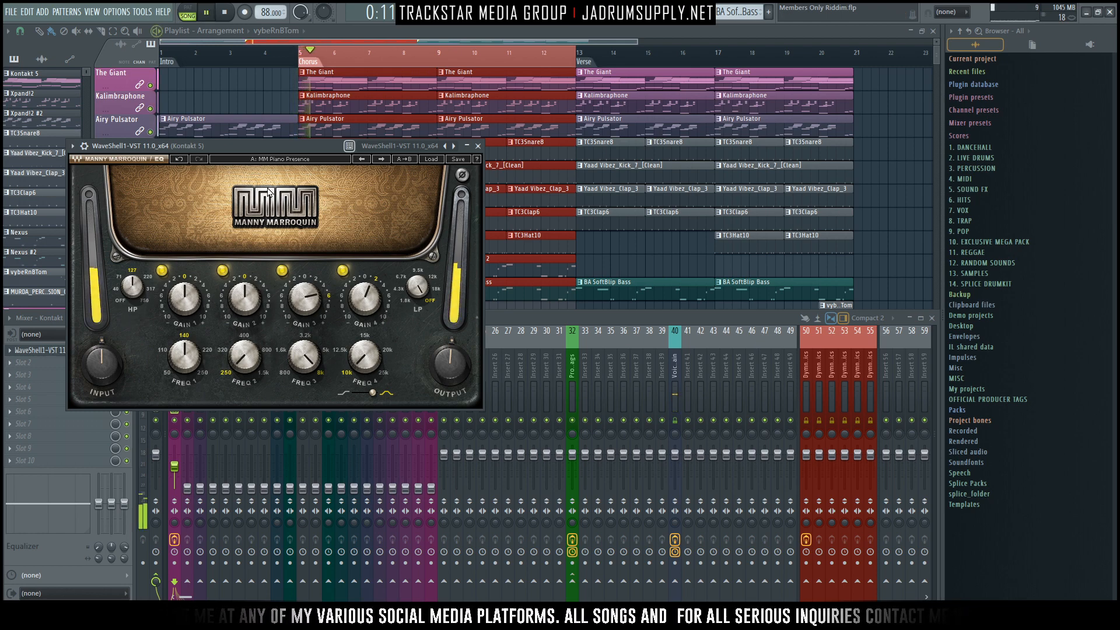
# Step: Move the EQ window clear of the effect slots and compare Chorus playback with the EQ bypassed and enabled
pyautogui.moveTo(285, 146); pyautogui.dragTo(506, 131)
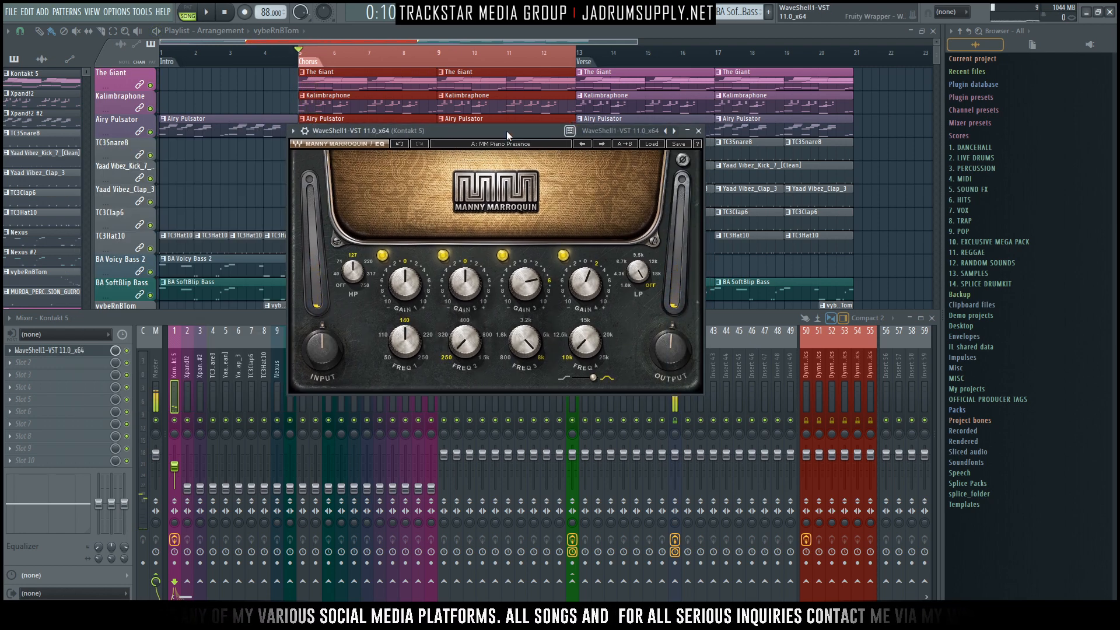
pyautogui.click(127, 352)
pyautogui.press('space')
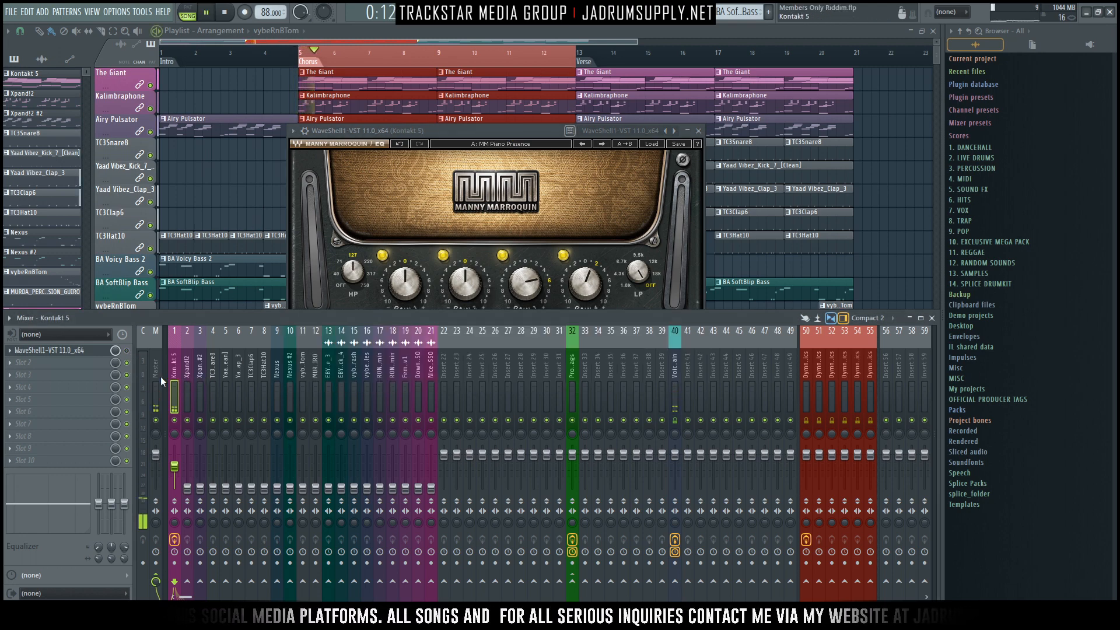
pyautogui.click(127, 350)
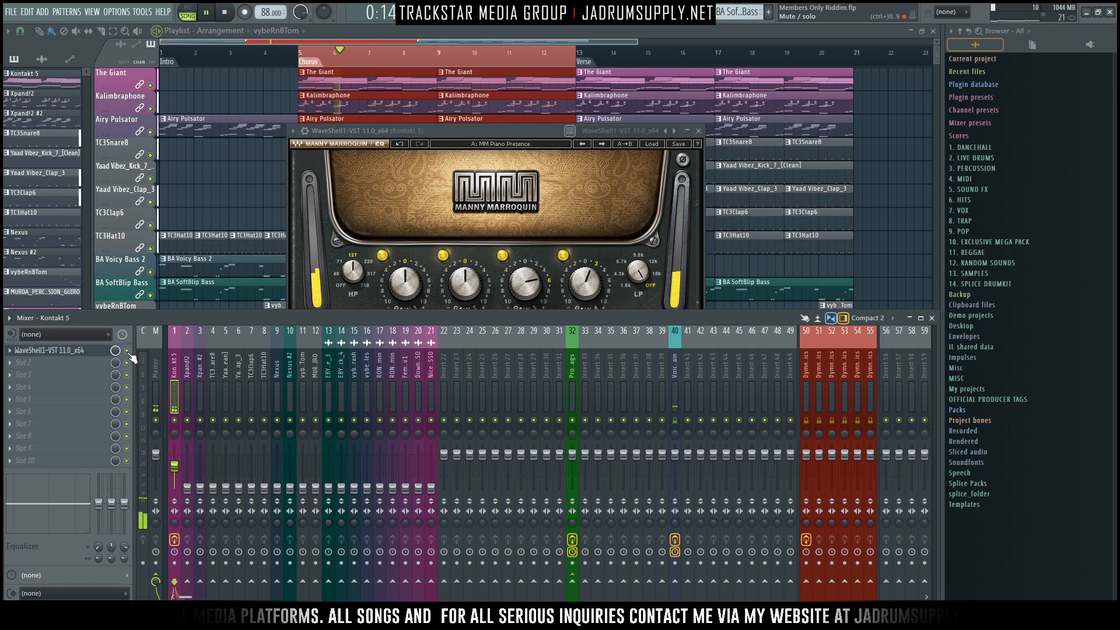
pyautogui.press('space')
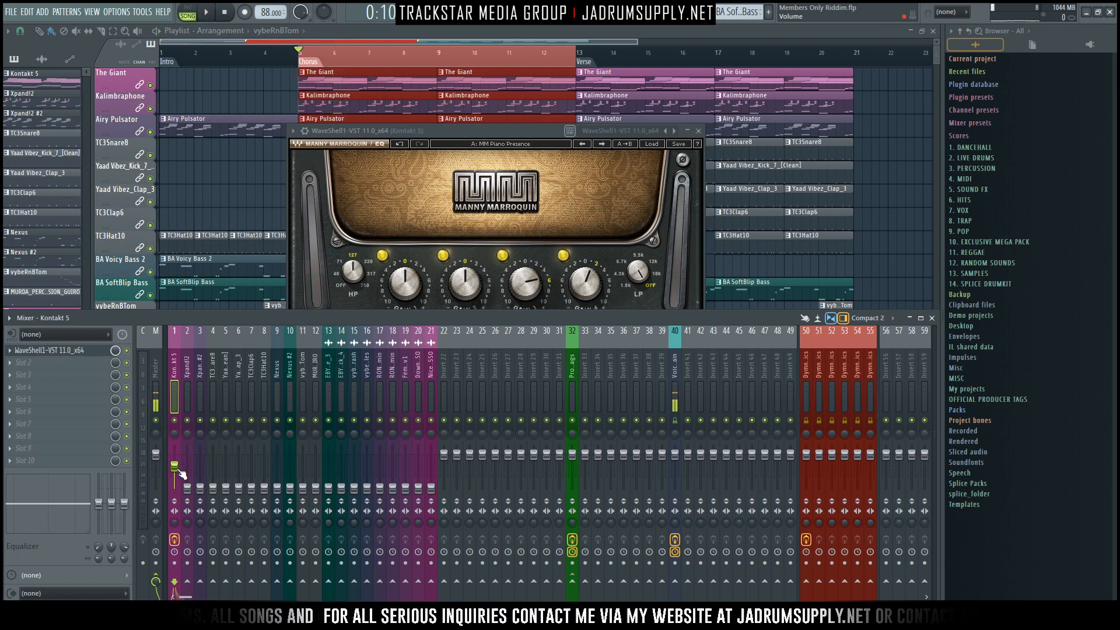
# Step: Raise the Kontakt 5 track's fader to about -5.0 dB while checking it against Chorus playback
pyautogui.click(175, 465)
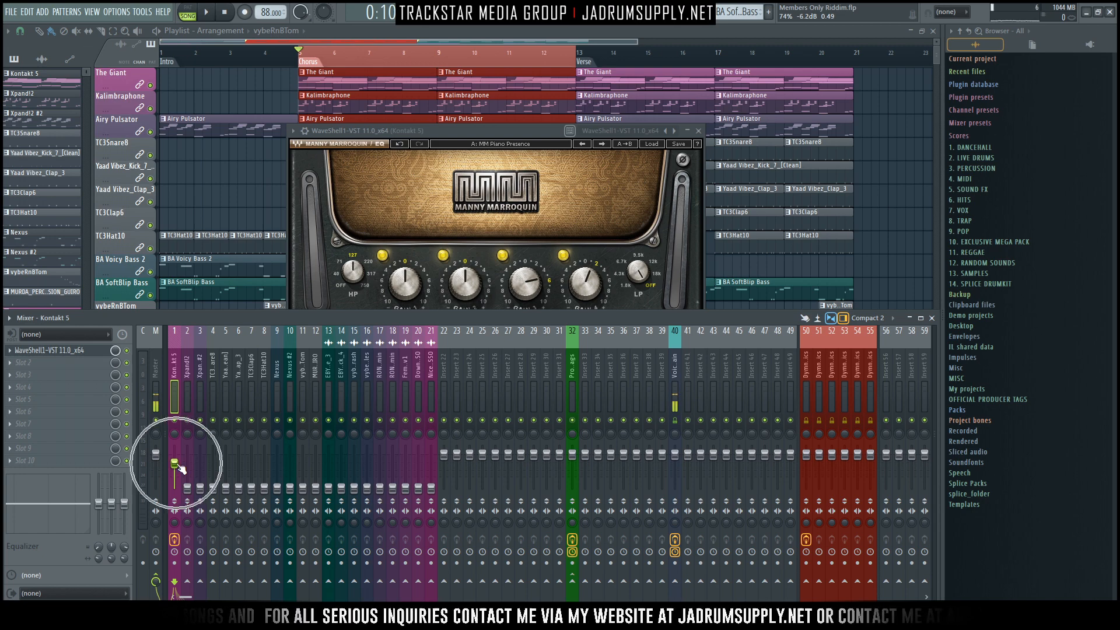
pyautogui.press('space')
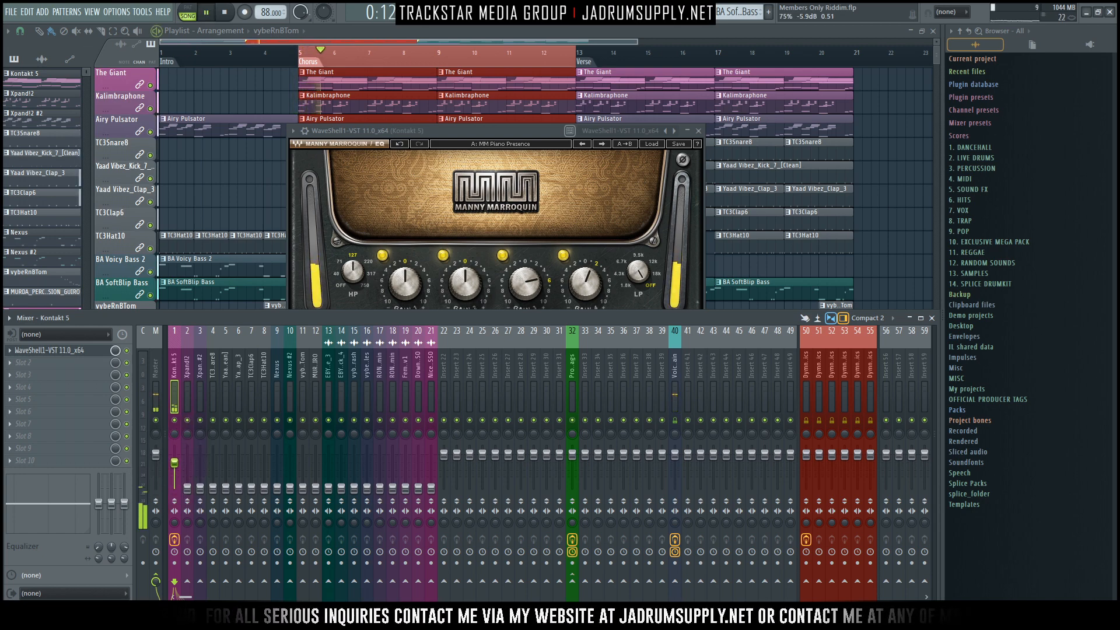
pyautogui.click(175, 461)
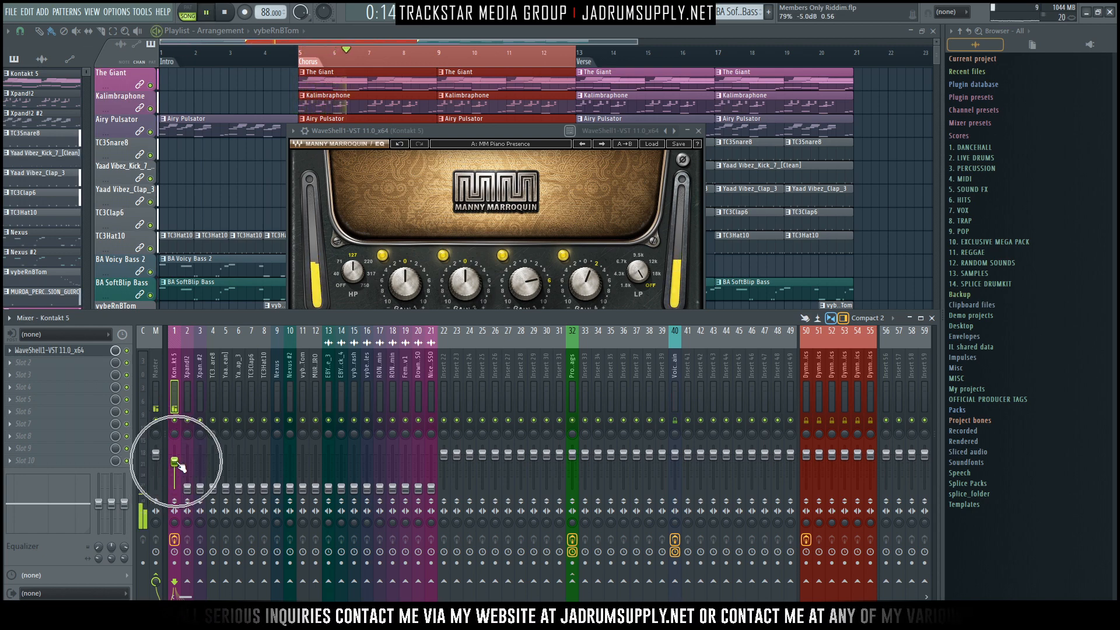
pyautogui.press('space')
# Step: Set the EQ's high-pass filter to 137 Hz and raise its output slightly while playing the Chorus
pyautogui.moveTo(353, 273); pyautogui.dragTo(352, 270)
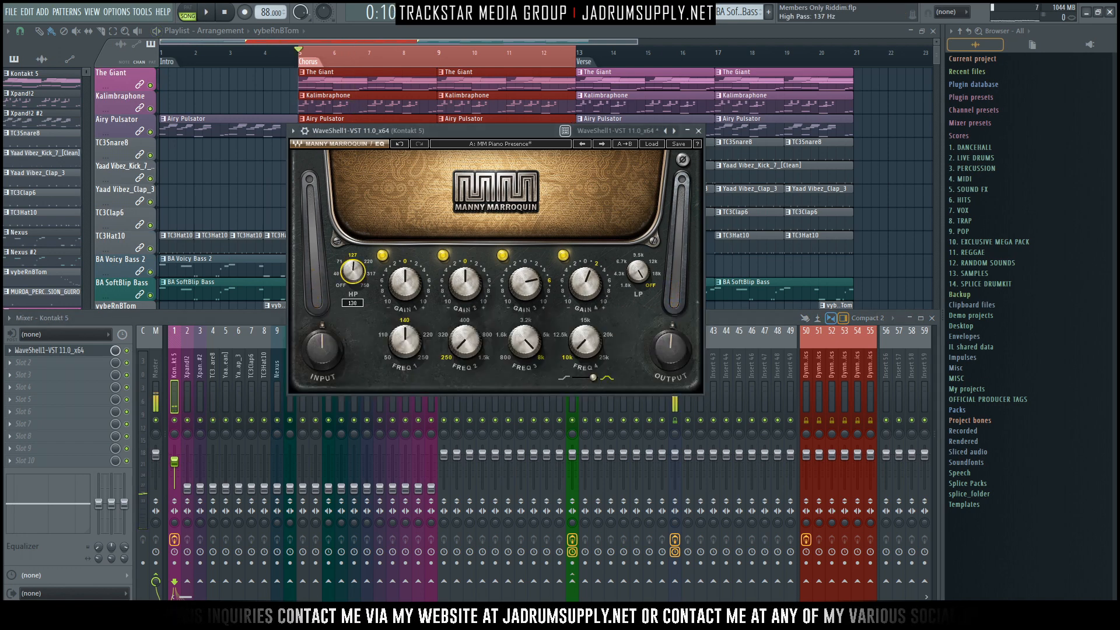
pyautogui.click(670, 349)
pyautogui.press('space')
pyautogui.moveTo(670, 348); pyautogui.dragTo(676, 350)
pyautogui.press('space')
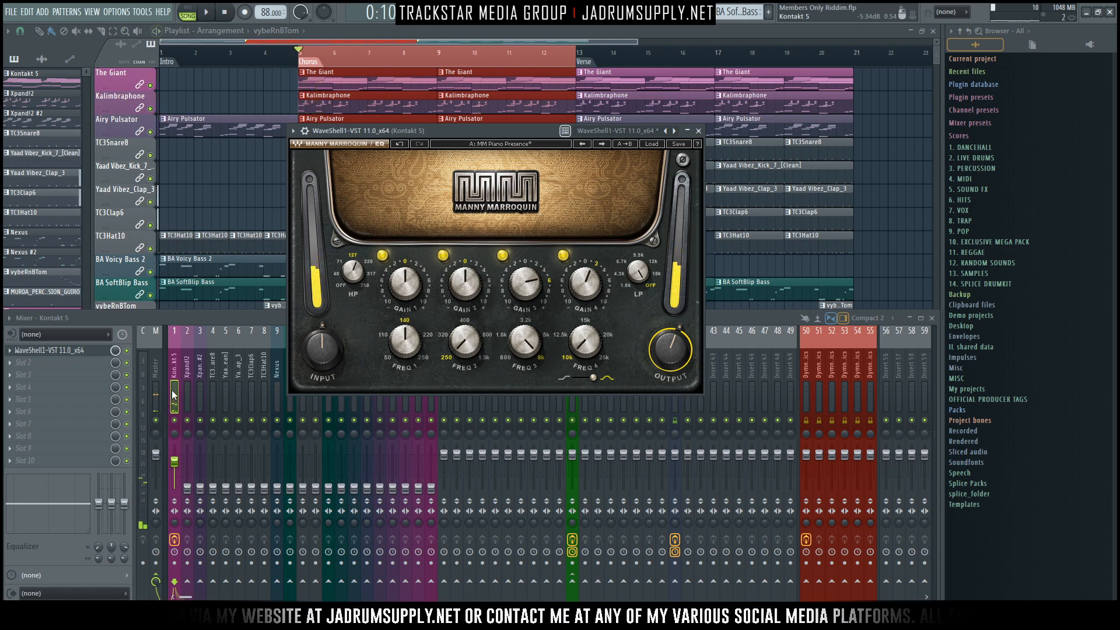
# Step: Send the Kontakt 5 track to reverb insert 50, then rename that insert Vintage Verb+ and color it green
pyautogui.click(173, 389)
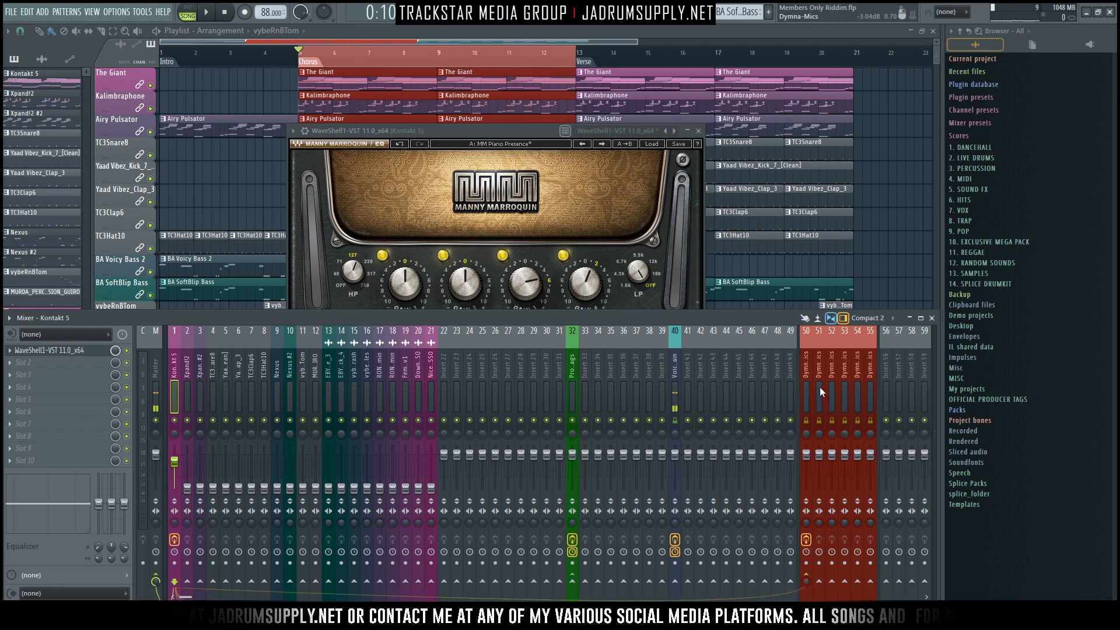
pyautogui.rightClick(806, 358)
pyautogui.click(842, 330)
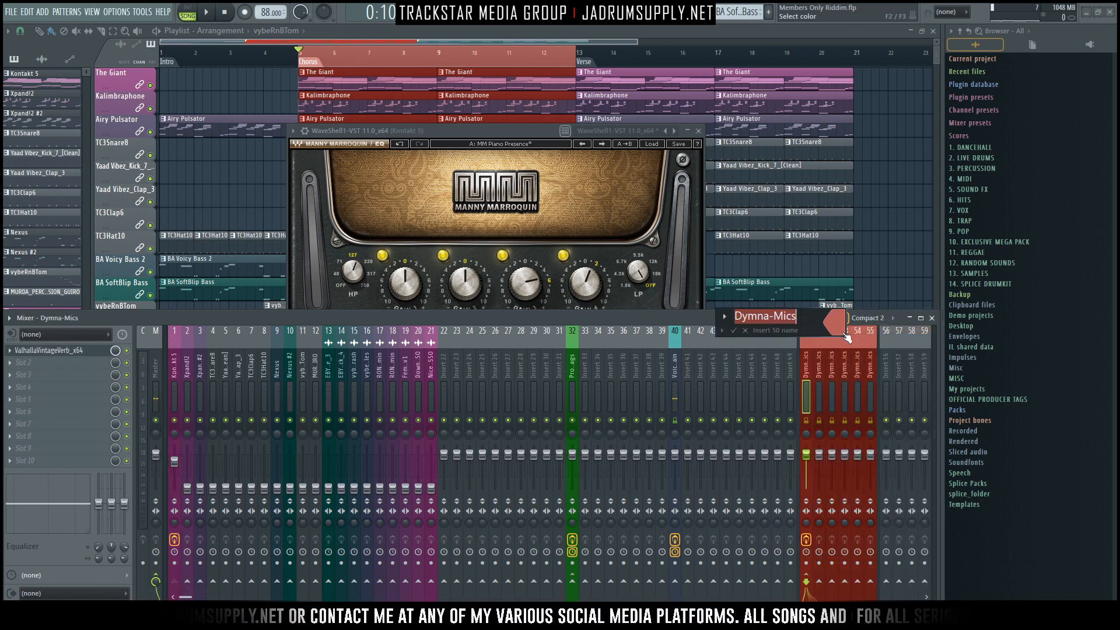
pyautogui.write('Vintage ')
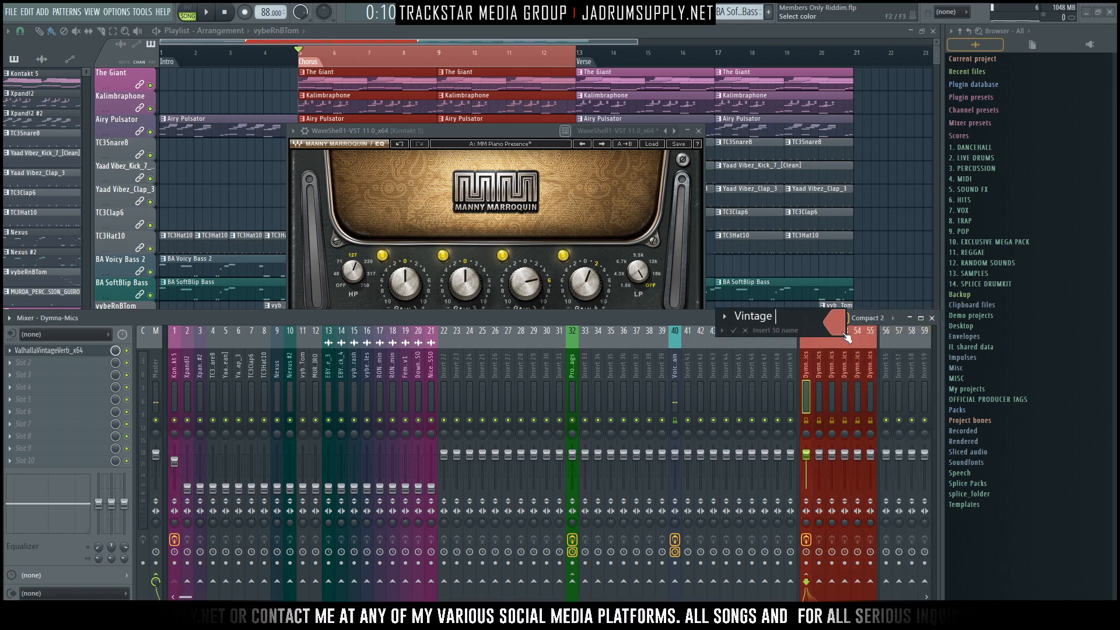
pyautogui.write('Verb')
pyautogui.click(844, 333)
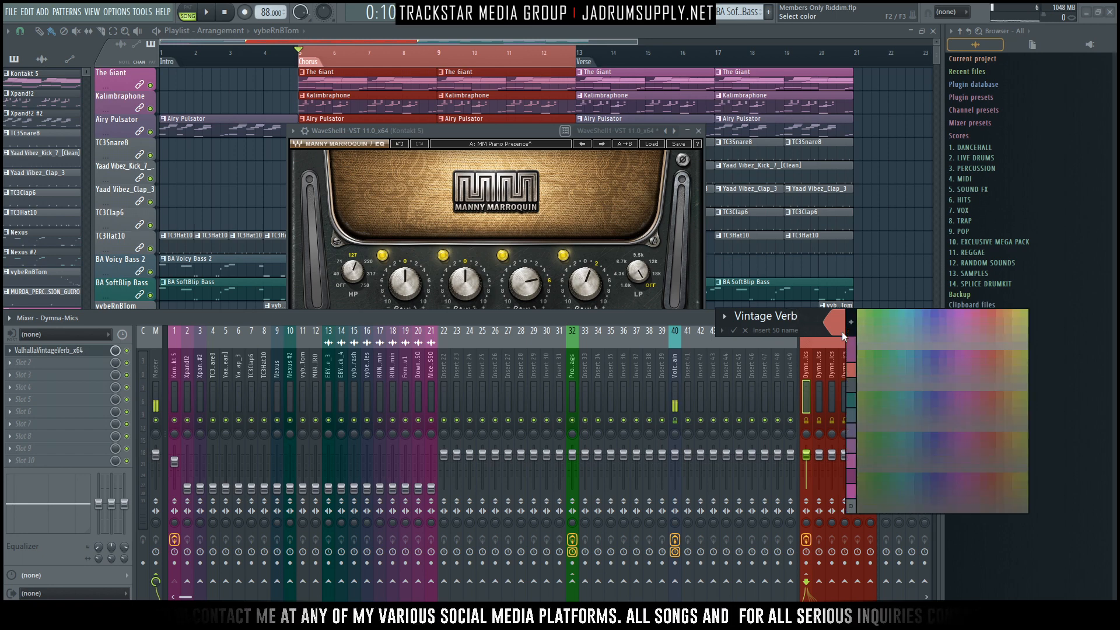
pyautogui.click(883, 319)
pyautogui.write('+')
pyautogui.press('Return')
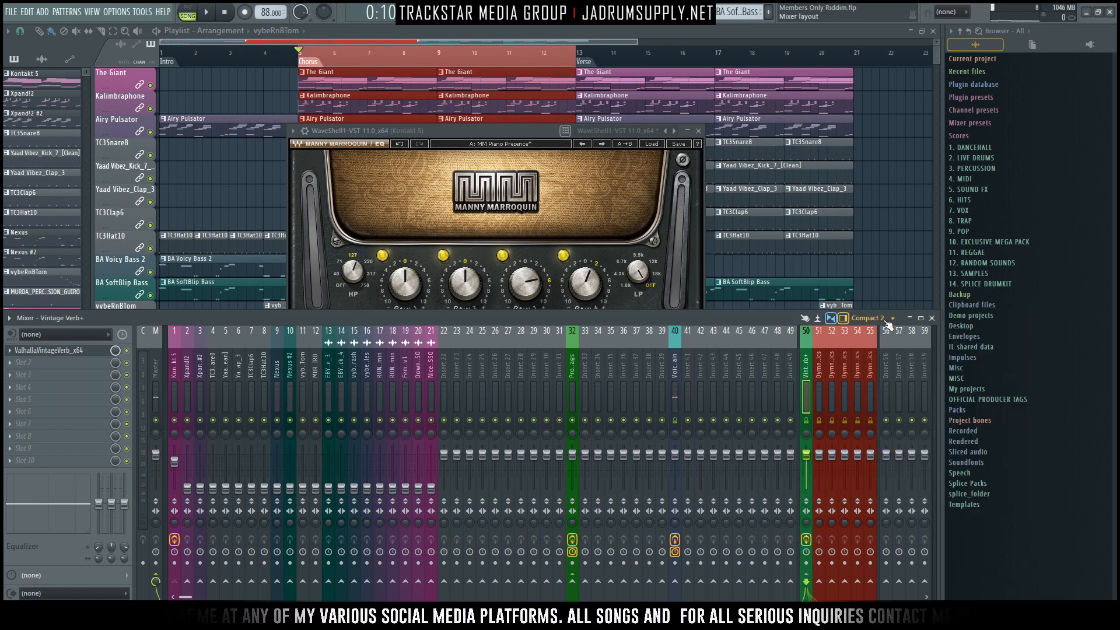
# Step: Set the Kontakt 5 track's send level to the Vintage Verb+ insert to about 21% during Chorus playback
pyautogui.press('space')
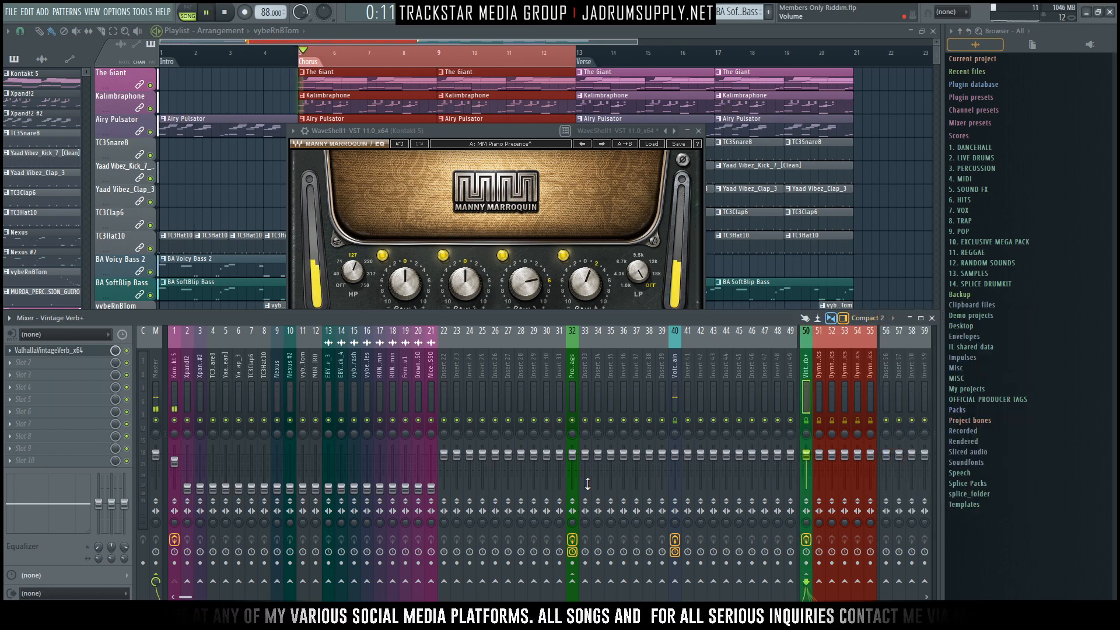
pyautogui.click(175, 400)
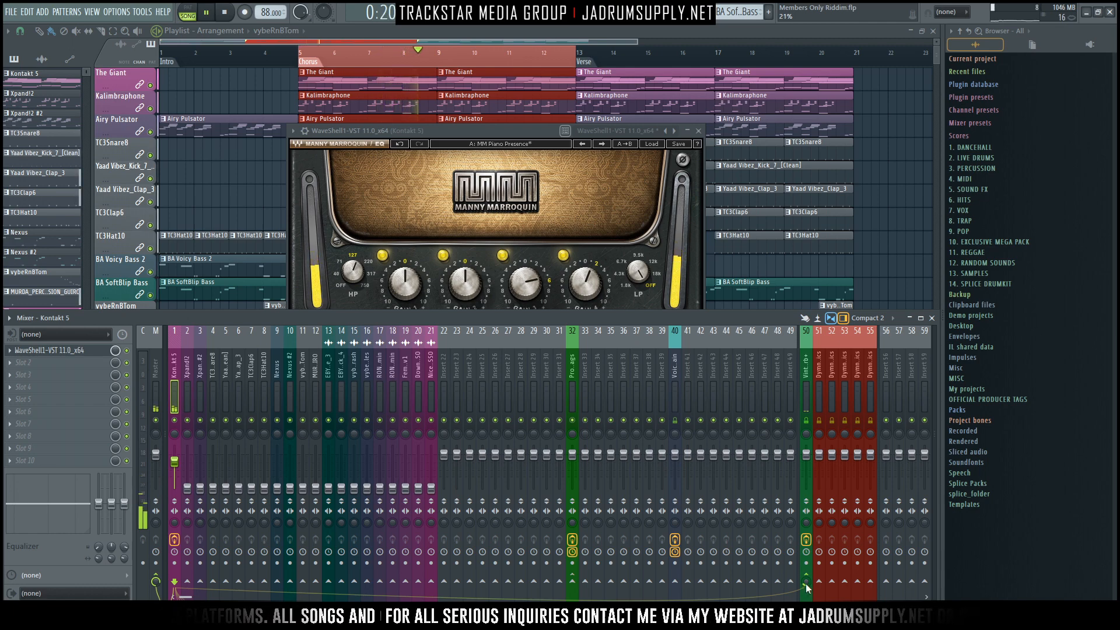
pyautogui.press('space')
# Step: Listen to the Chorus with the Kontakt 5 track's direct send to Master disabled, and restore that send
pyautogui.click(156, 574)
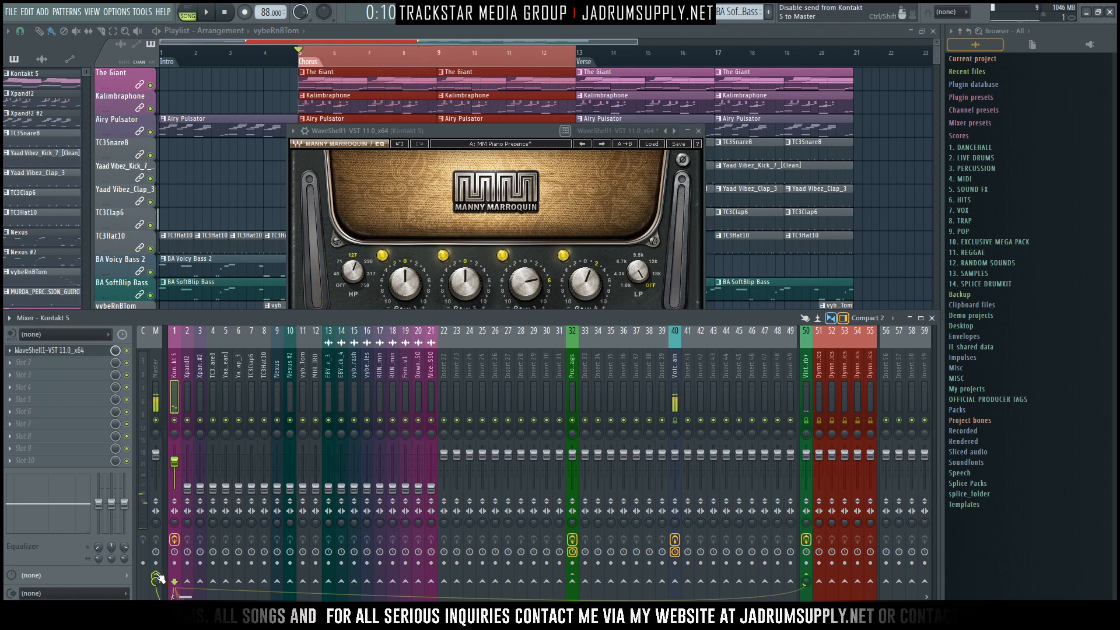
pyautogui.press('space')
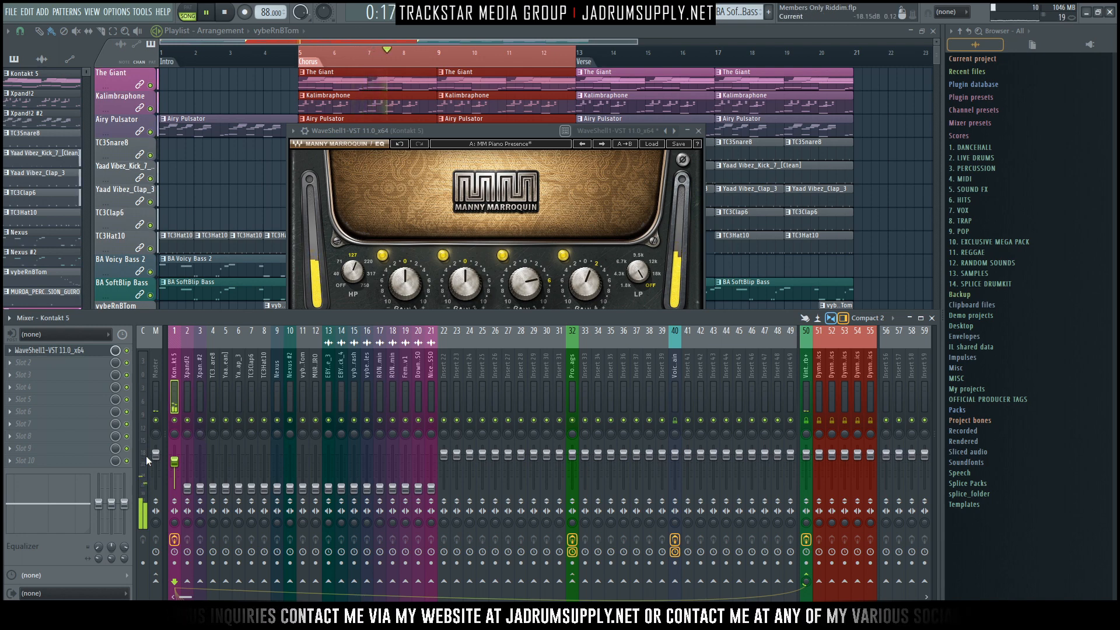
pyautogui.press('space')
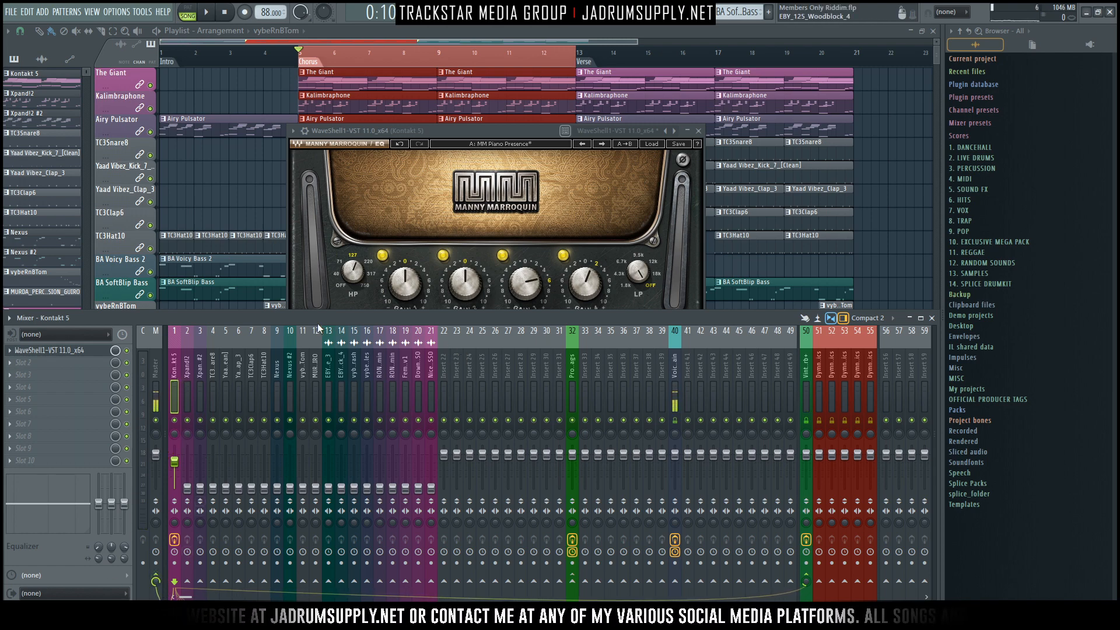
# Step: Locate the vocal clips in the playlist and raise the RONIIT_vocal_phrase_breathe_wet_135_Amin mixer track's fader during Chorus playback
pyautogui.click(242, 187)
pyautogui.scroll(-5, 425, 233)
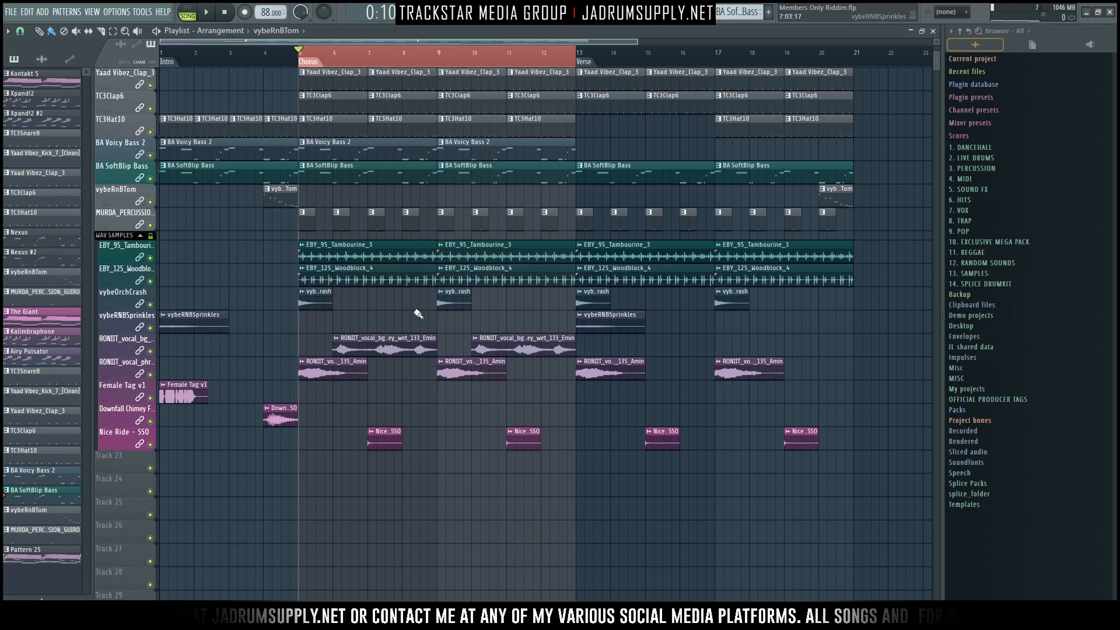
pyautogui.press('F9')
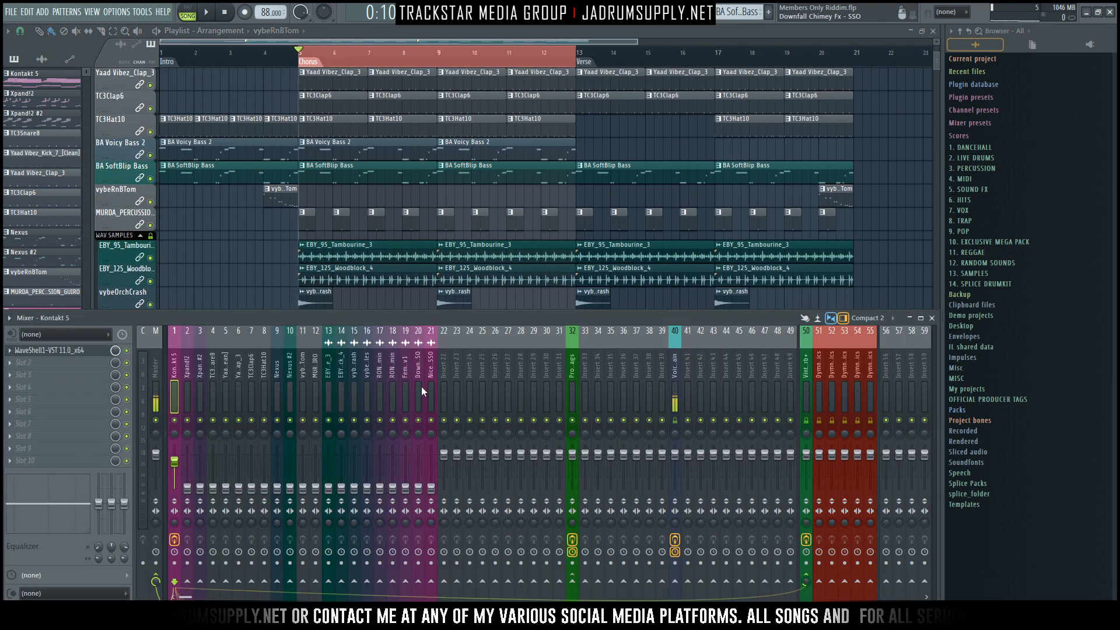
pyautogui.click(379, 392)
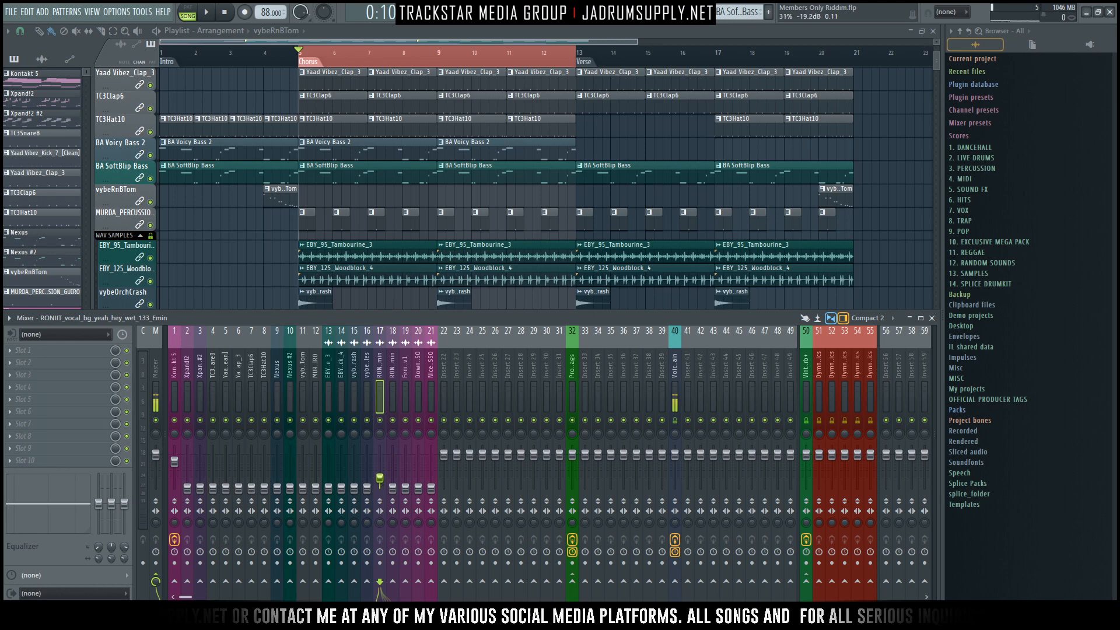
pyautogui.moveTo(393, 488); pyautogui.dragTo(393, 487)
pyautogui.press('space')
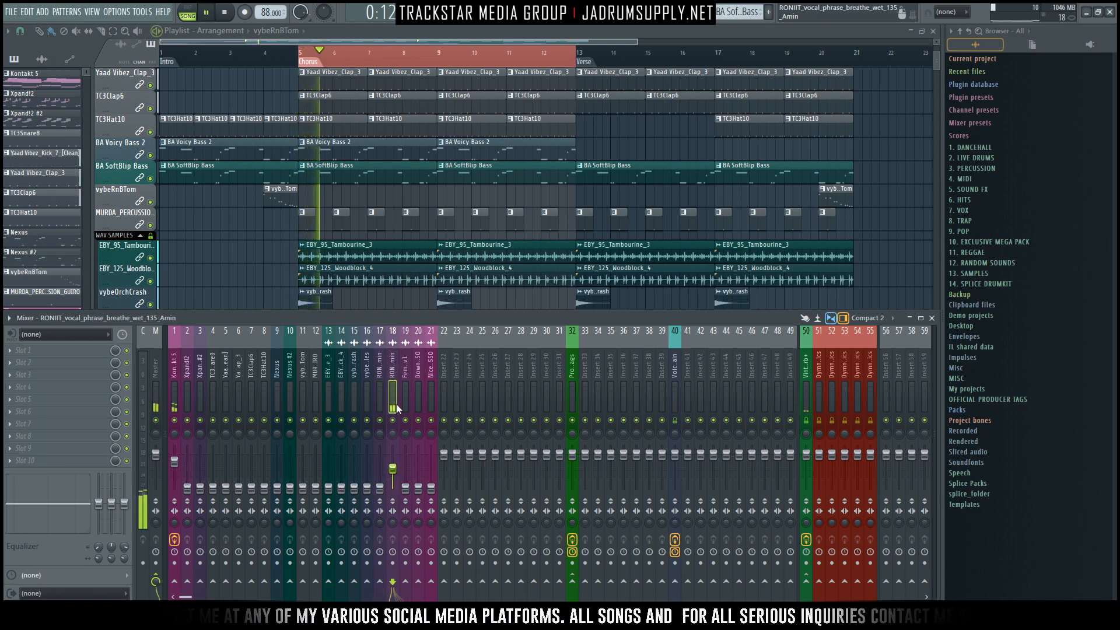
# Step: Solo the vocal phrase track, raise its fader further, and listen to it alone in the Chorus
pyautogui.press('space')
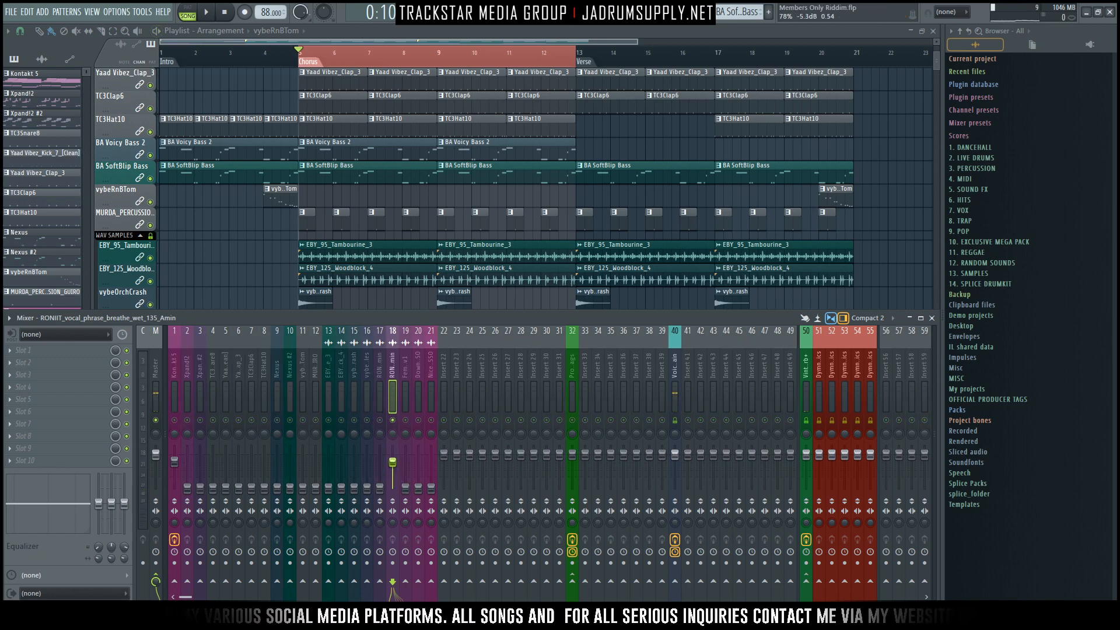
pyautogui.press('space')
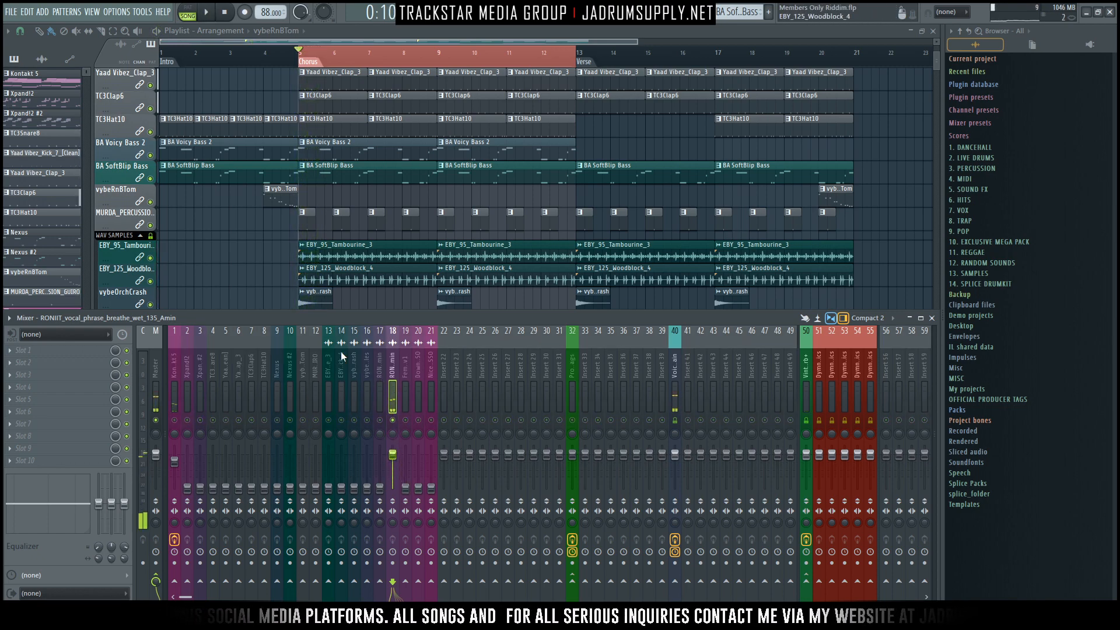
pyautogui.press('space')
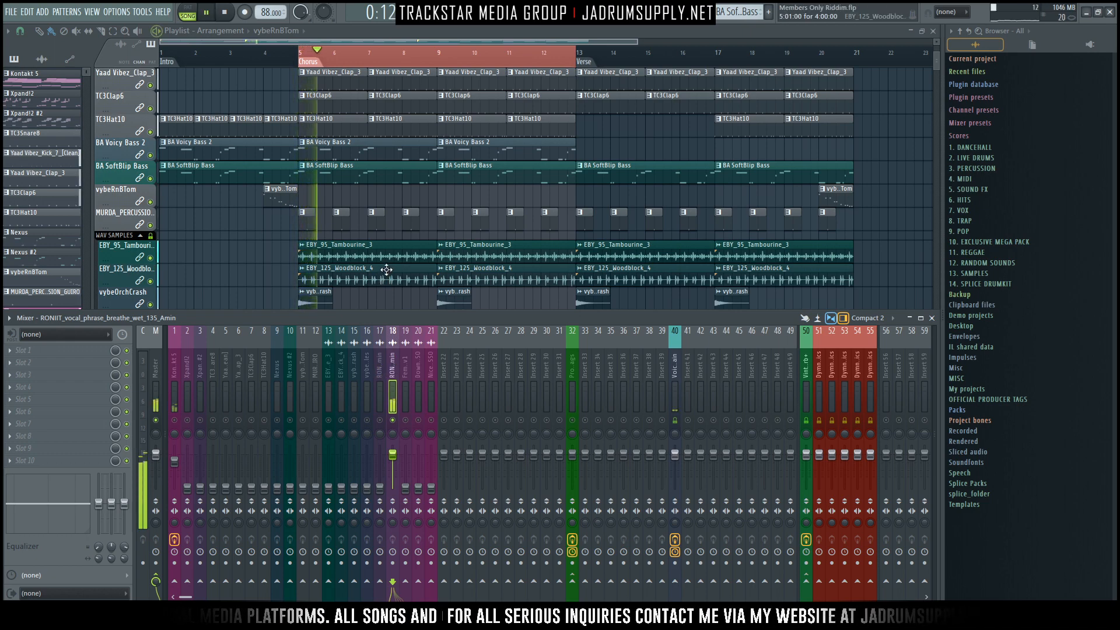
pyautogui.scroll(-4, 404, 233)
pyautogui.press('space')
# Step: Load the T-RackS 5 TR5 EQ-81 equalizer in the first effect slot of the vocal phrase track
pyautogui.click(72, 354)
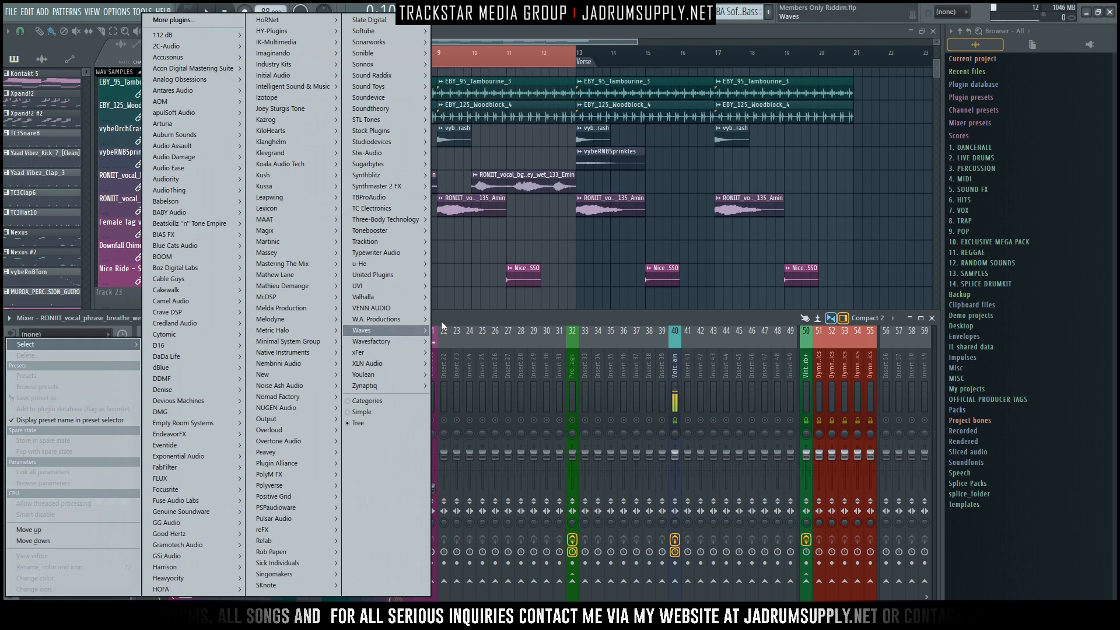
pyautogui.moveTo(264, 50)
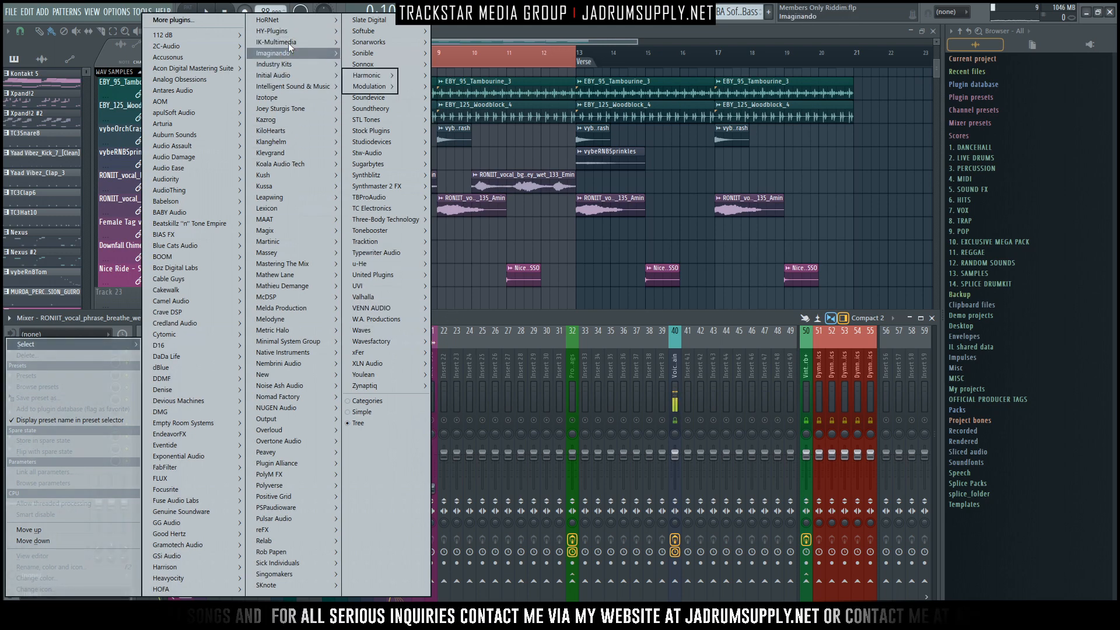
pyautogui.moveTo(368, 64)
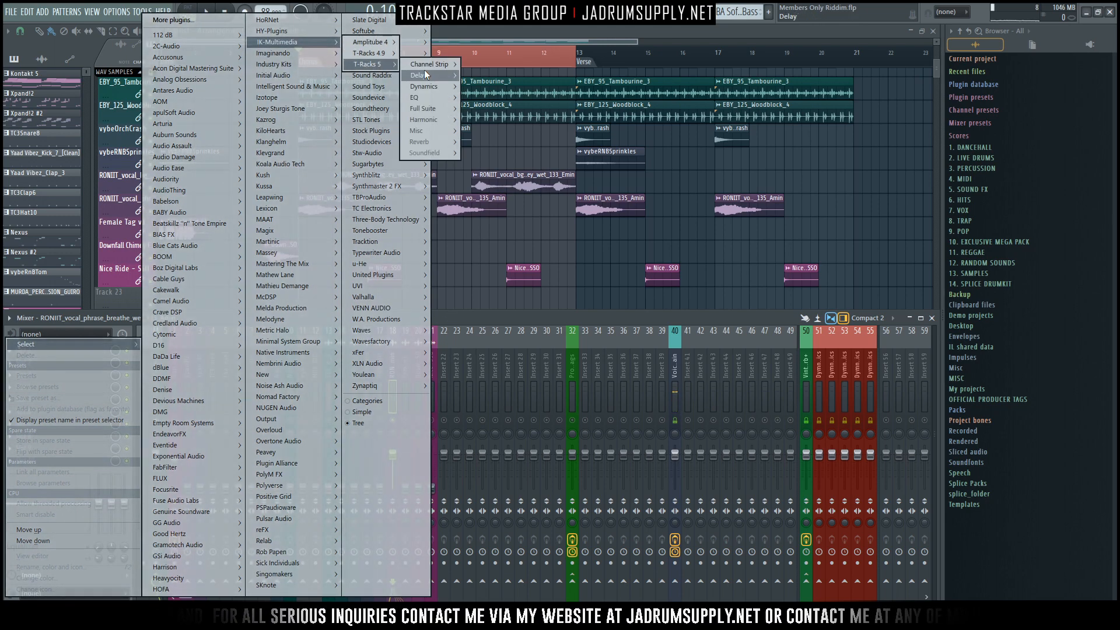
pyautogui.moveTo(432, 87)
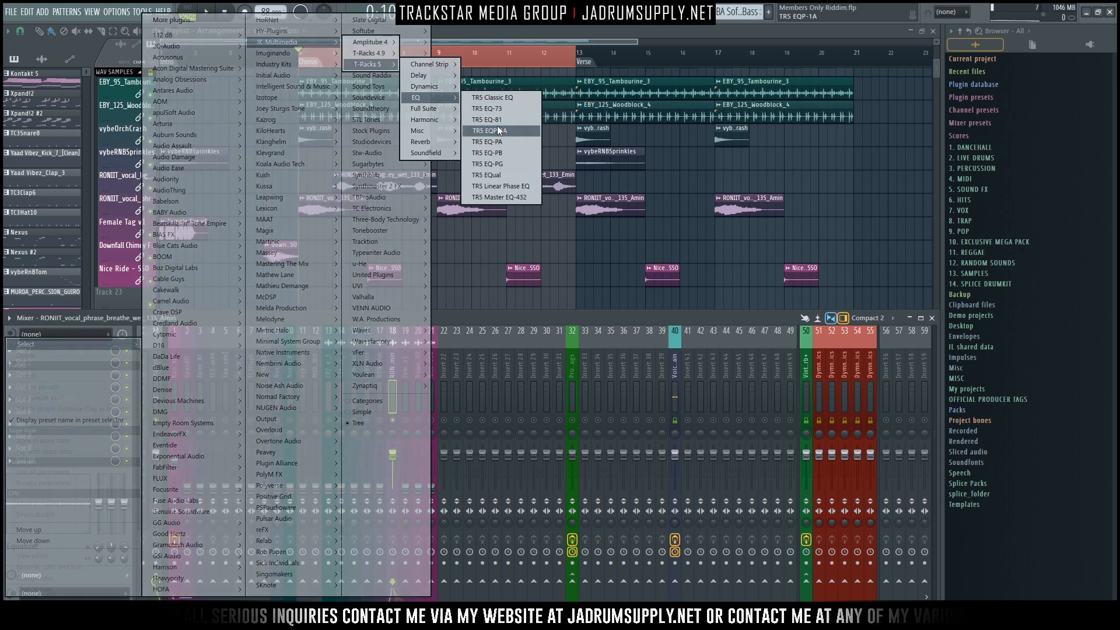
pyautogui.click(496, 121)
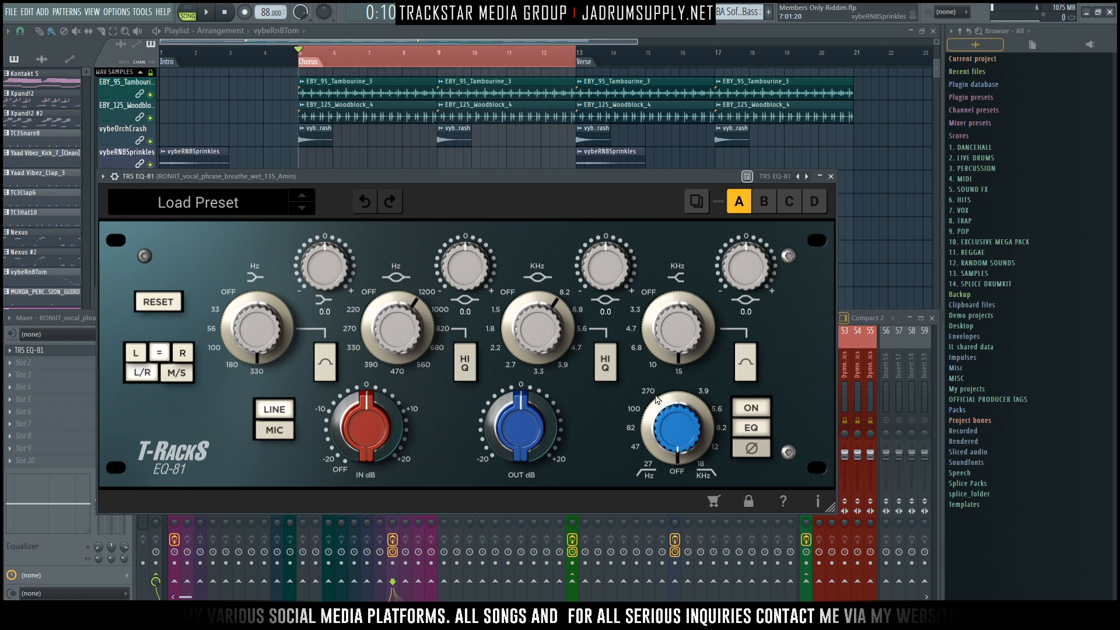
# Step: Set the EQ-81's high-pass filter to 270 Hz, comparing it with the filter off during Chorus playback
pyautogui.moveTo(644, 423); pyautogui.dragTo(651, 407)
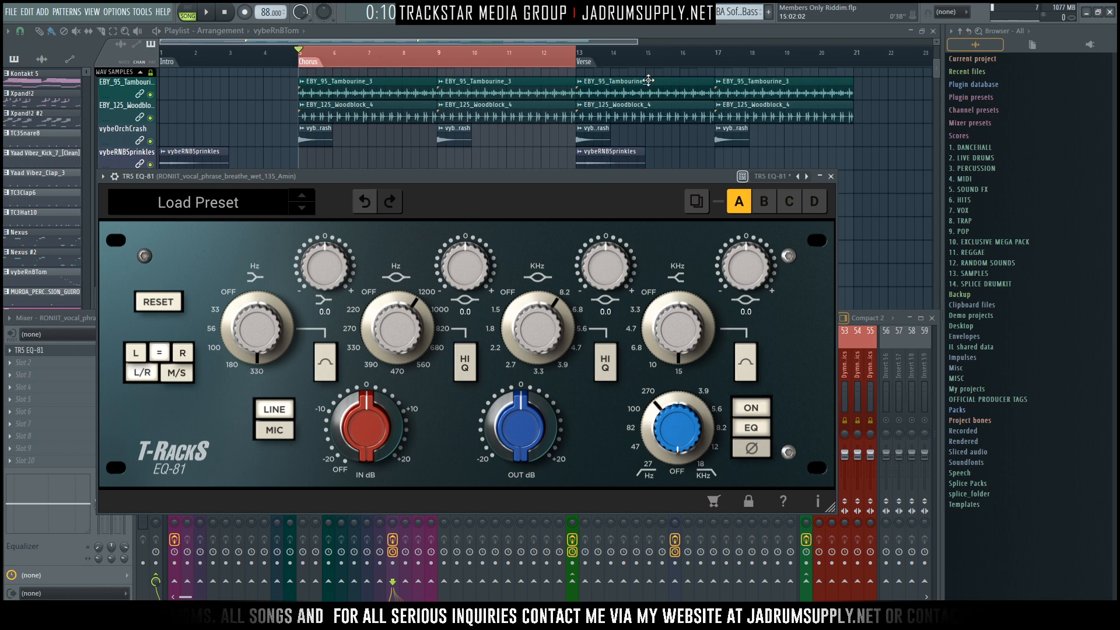
pyautogui.press('space')
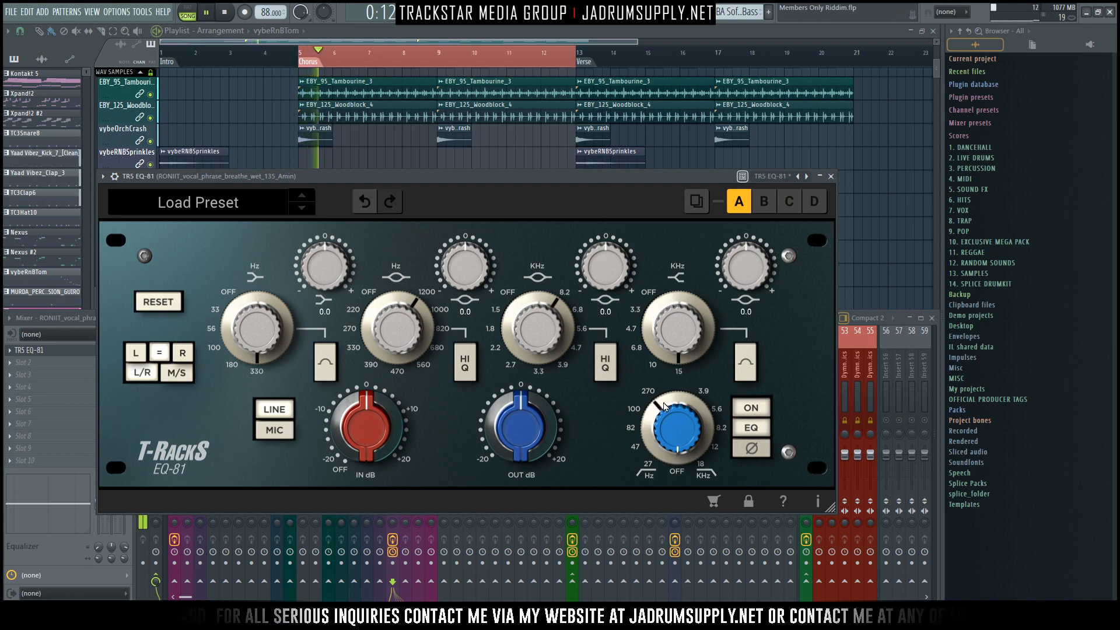
pyautogui.moveTo(652, 426); pyautogui.dragTo(652, 455)
pyautogui.press('space')
pyautogui.press('space')
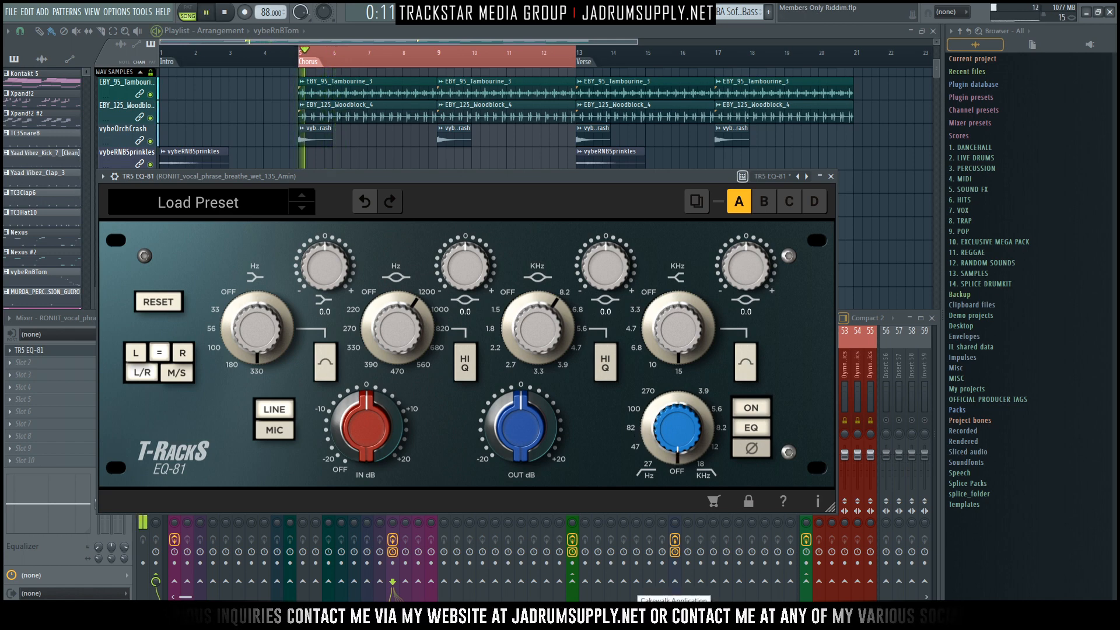
pyautogui.press('space')
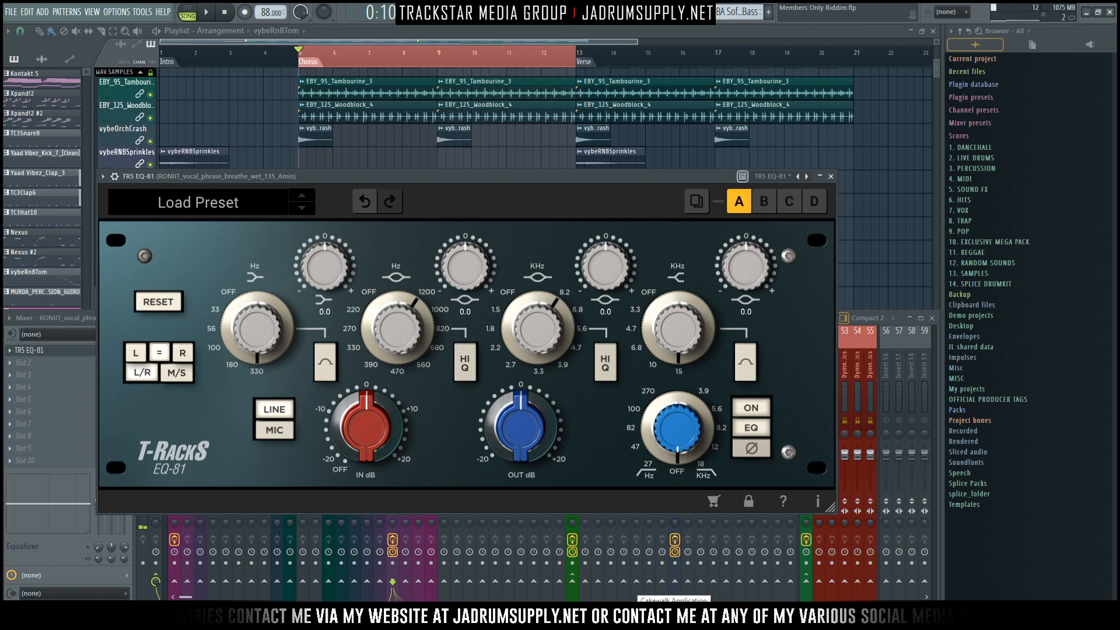
pyautogui.moveTo(646, 436); pyautogui.dragTo(625, 69)
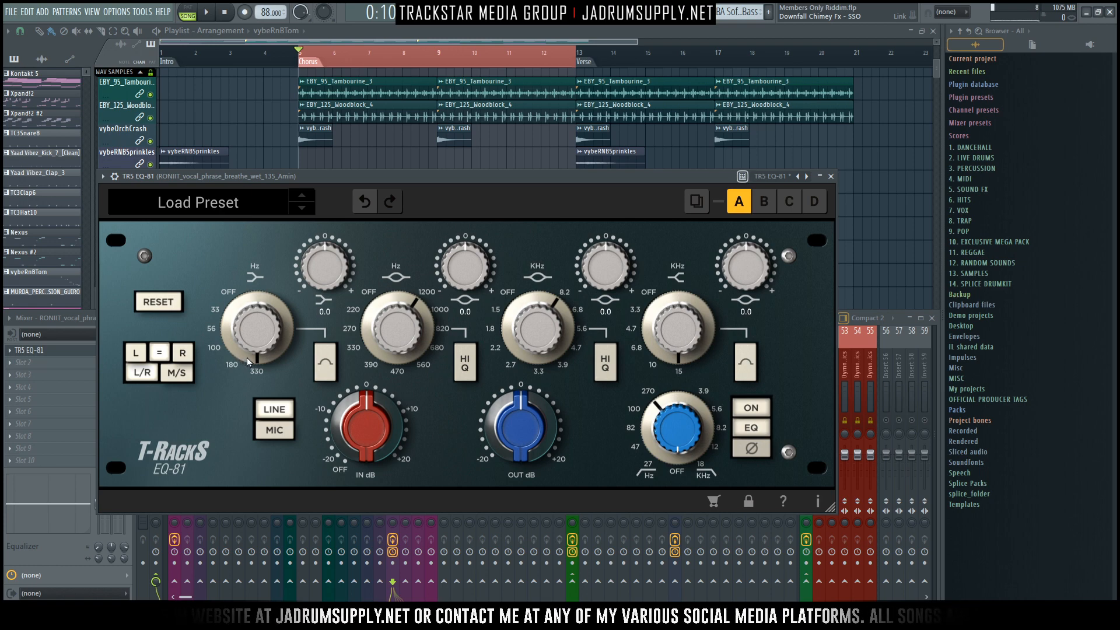
# Step: Cut the EQ-81's low band by 5.8 dB, then reduce the input gain and raise the output gain to compensate
pyautogui.moveTo(324, 275); pyautogui.dragTo(336, 322)
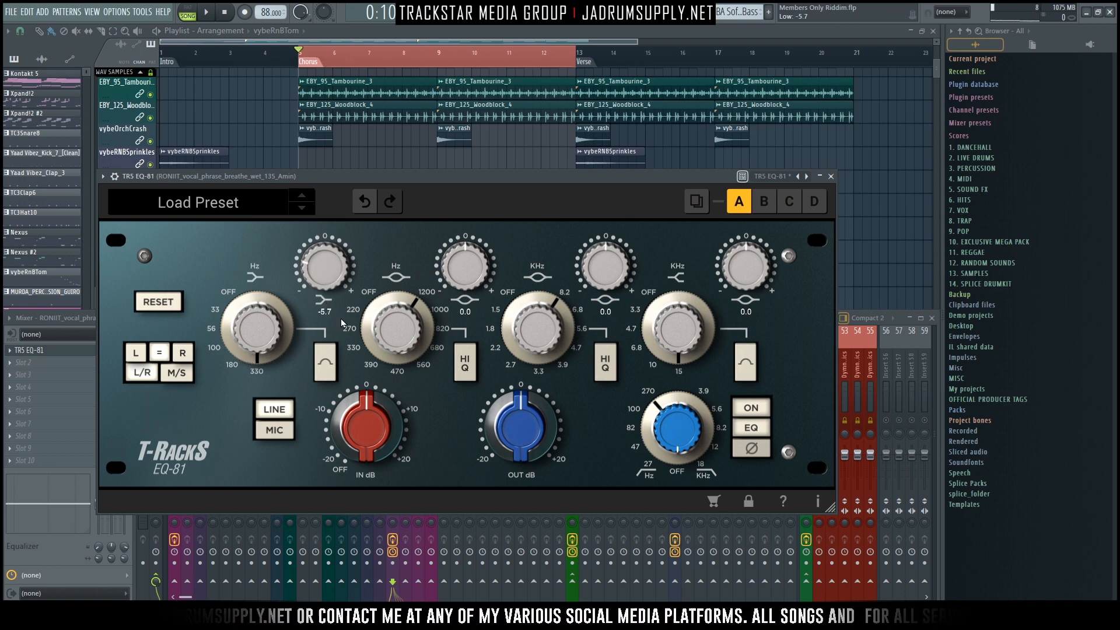
pyautogui.press('space')
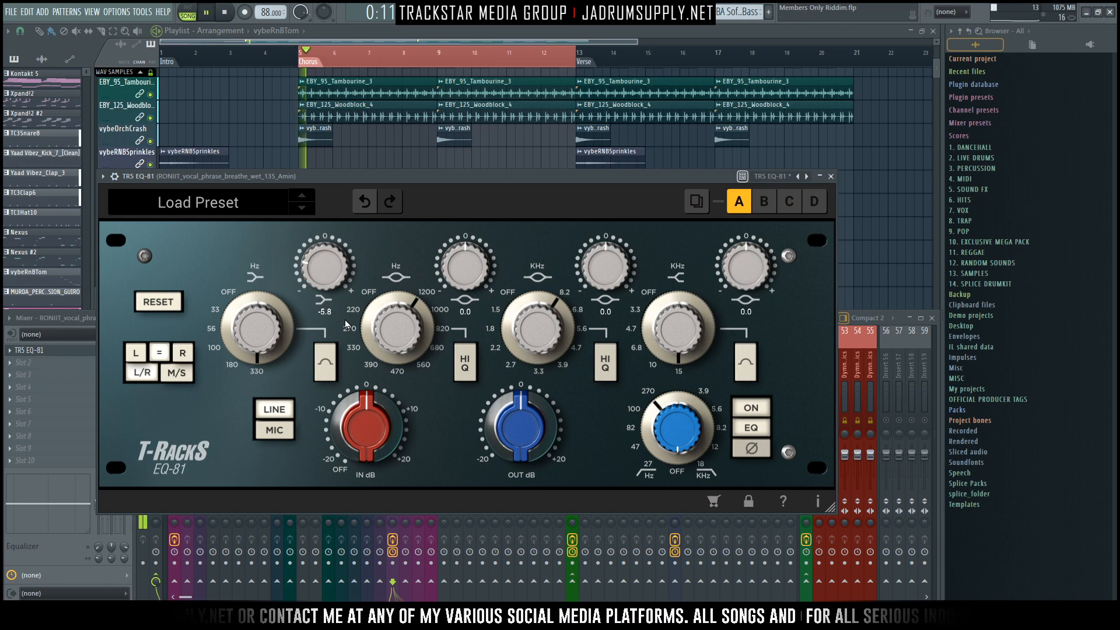
pyautogui.press('space')
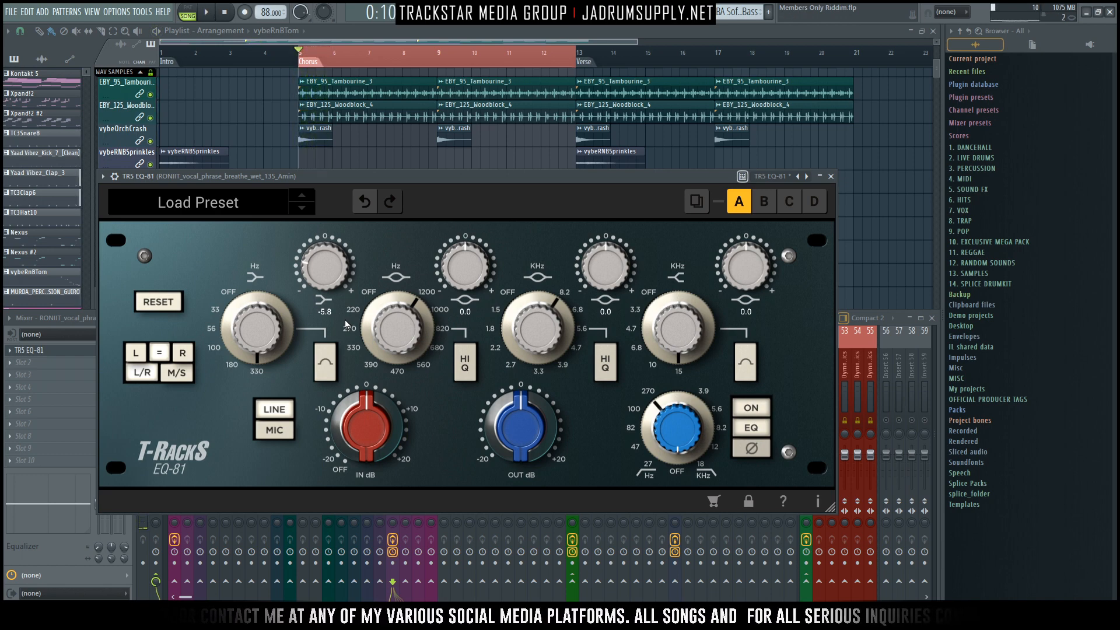
pyautogui.moveTo(367, 436); pyautogui.dragTo(362, 455)
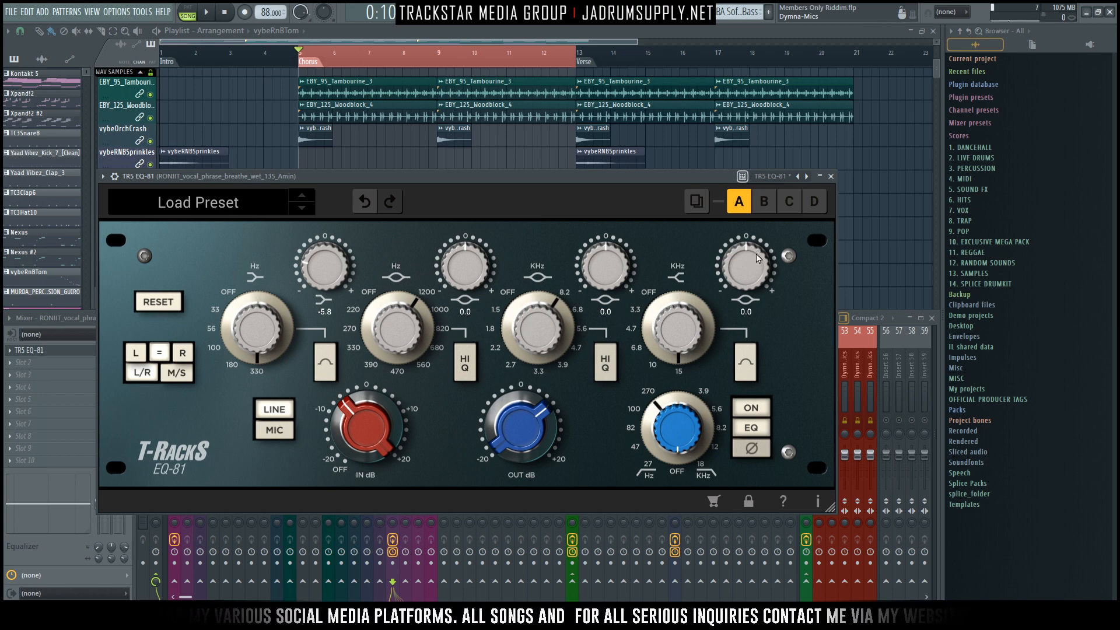
# Step: Boost the EQ-81's high band by 2.7 dB and compare the Chorus with the EQ bypassed and active
pyautogui.moveTo(756, 264); pyautogui.dragTo(751, 233)
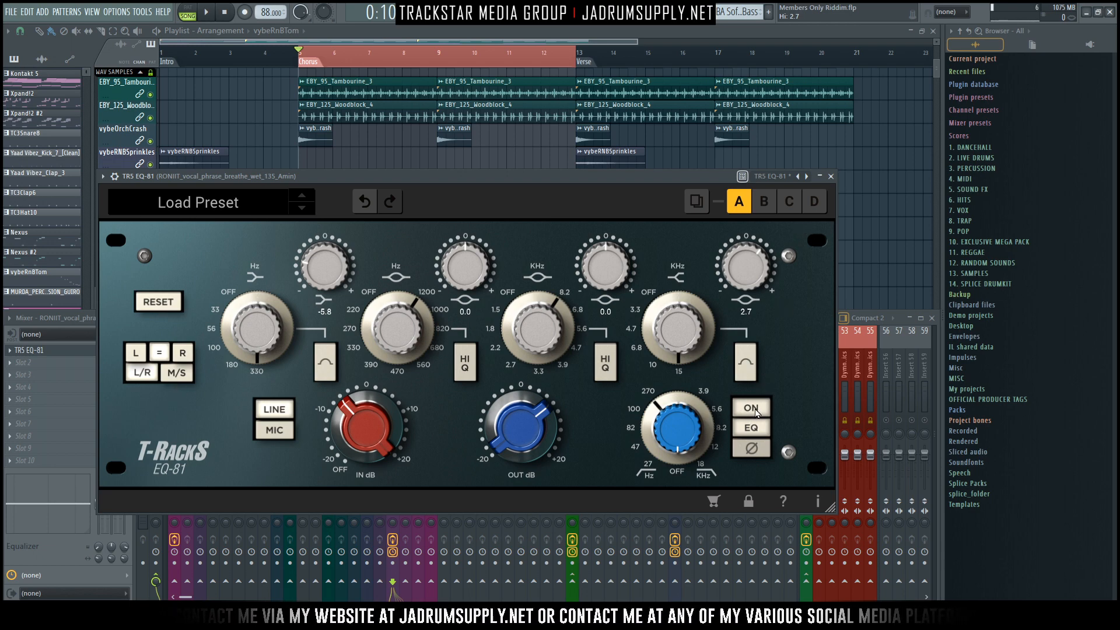
pyautogui.press('space')
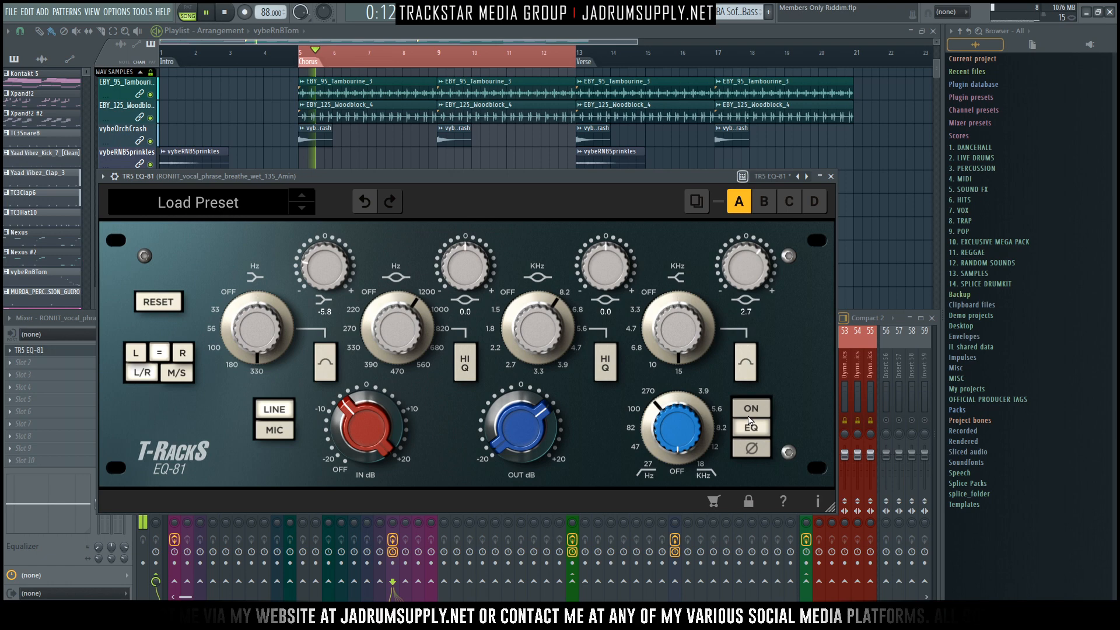
pyautogui.press('space')
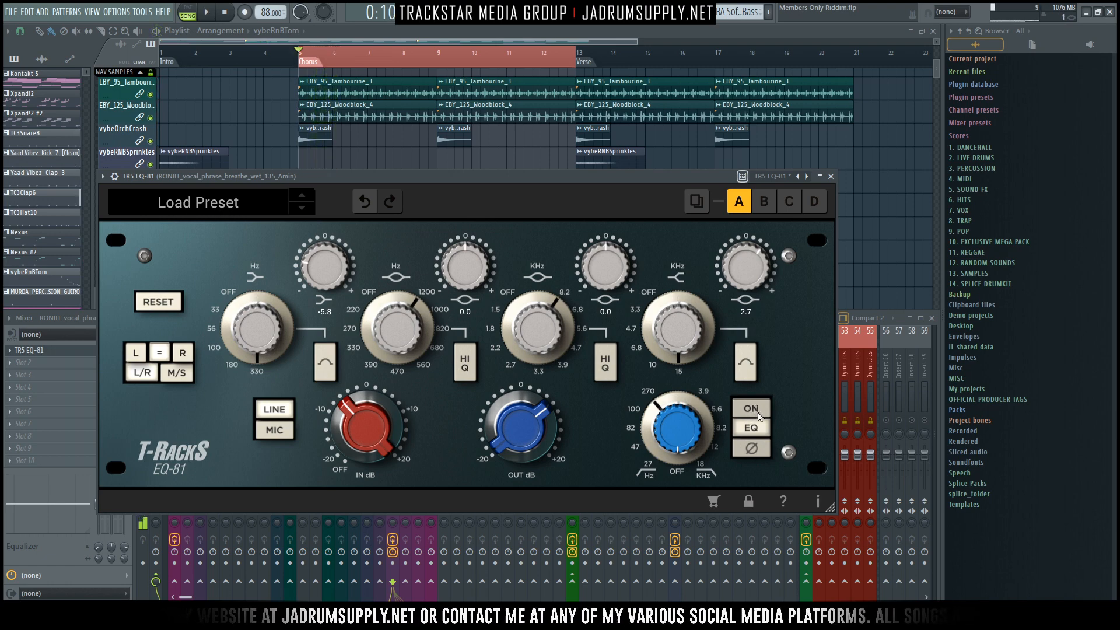
pyautogui.press('space')
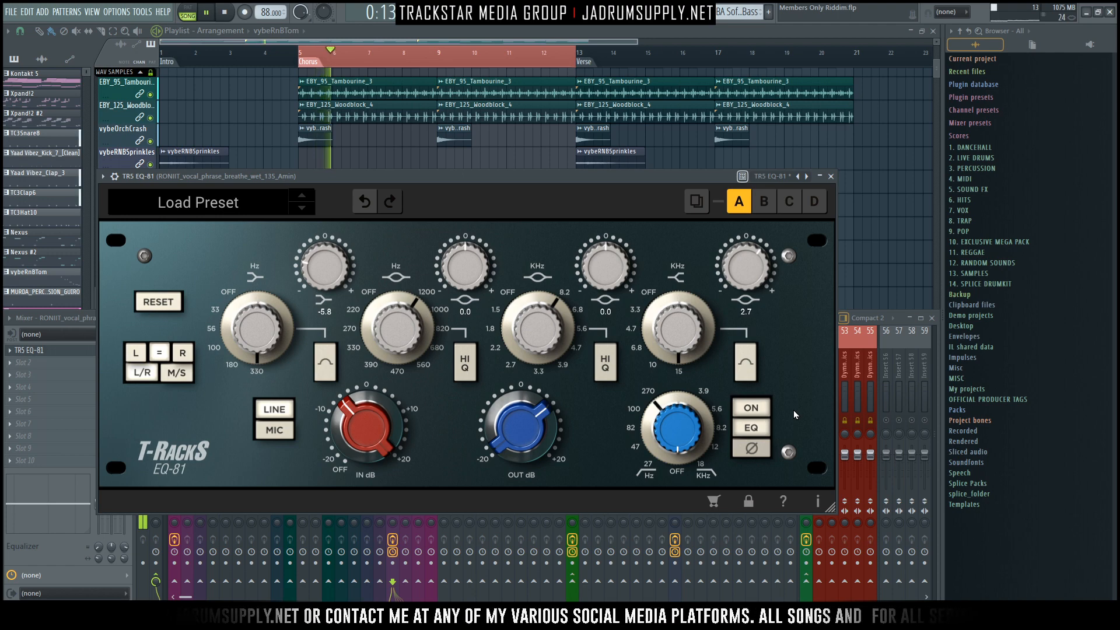
pyautogui.press('space')
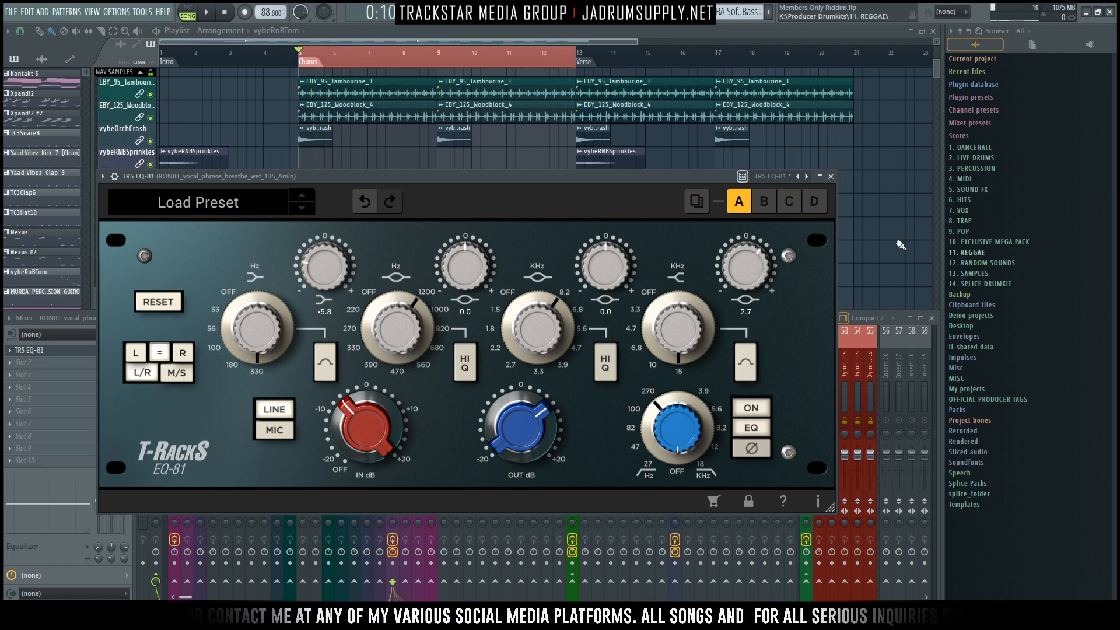
# Step: Close the EQ, send the vocal phrase track to the Vintage Verb+ insert at 60%, and listen to the Chorus
pyautogui.click(831, 176)
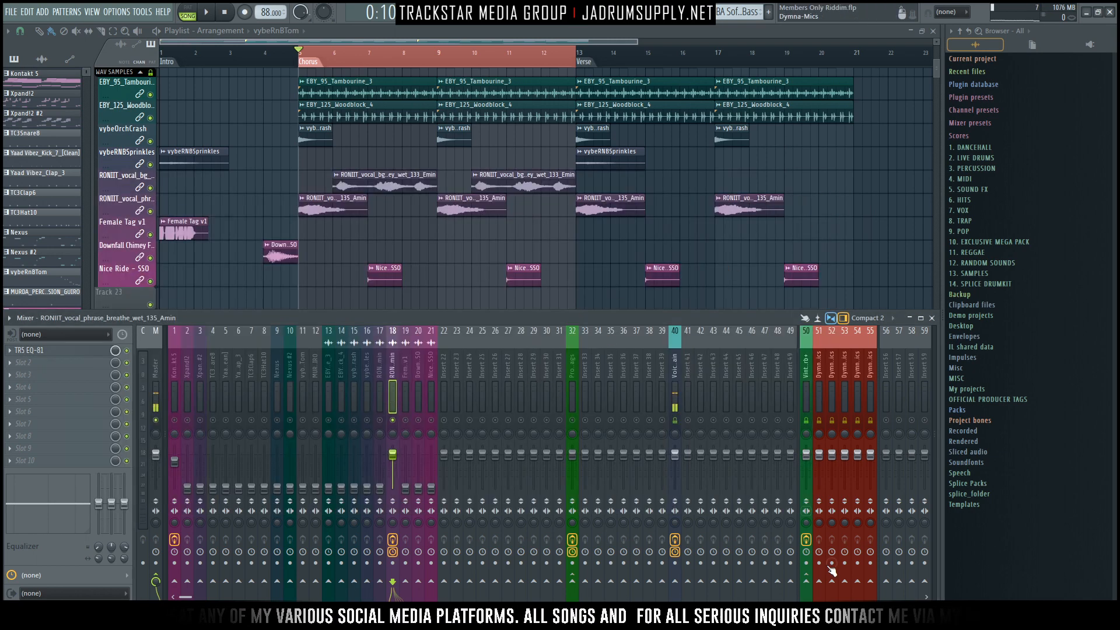
pyautogui.click(805, 581)
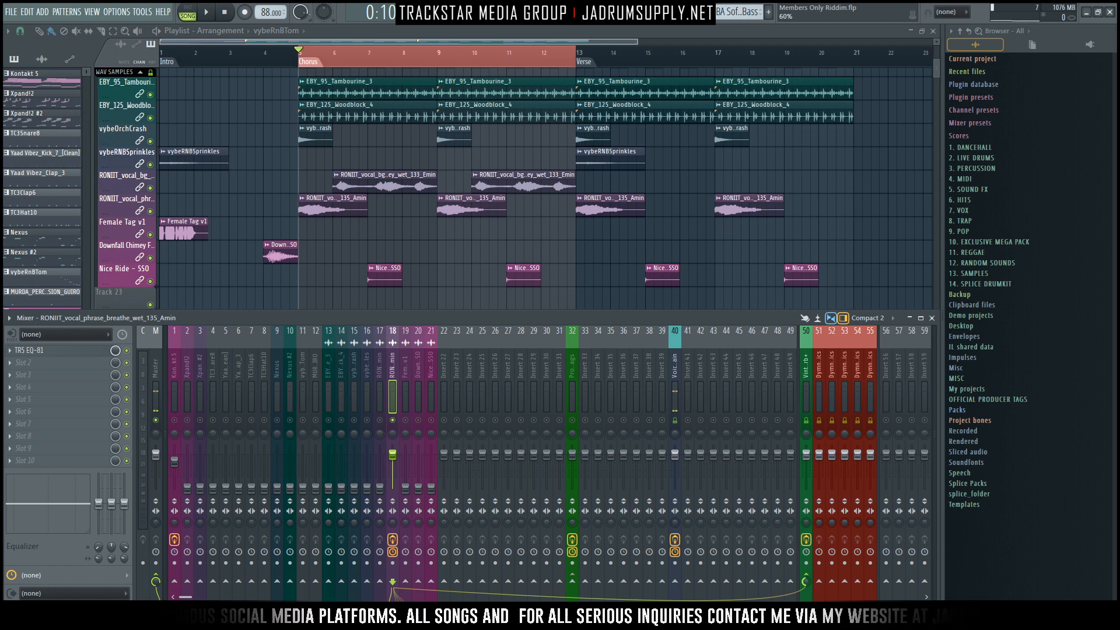
pyautogui.press('space')
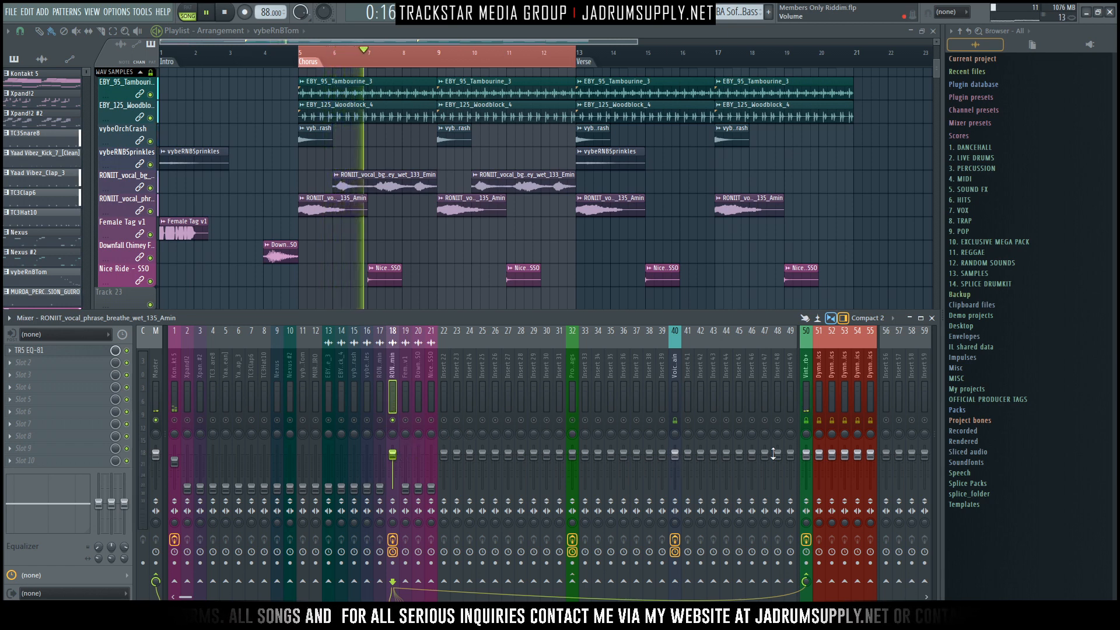
pyautogui.press('space')
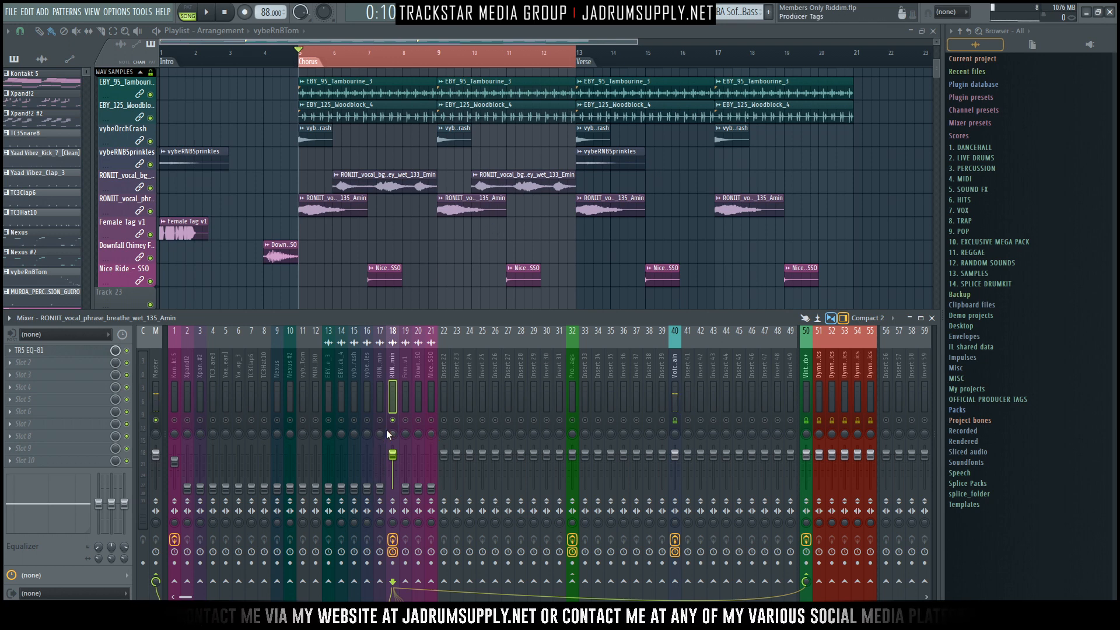
# Step: Lower the vocal phrase track's fader and unsolo it to balance it against the other tracks in the Chorus
pyautogui.moveTo(397, 462); pyautogui.dragTo(393, 470)
pyautogui.press('space')
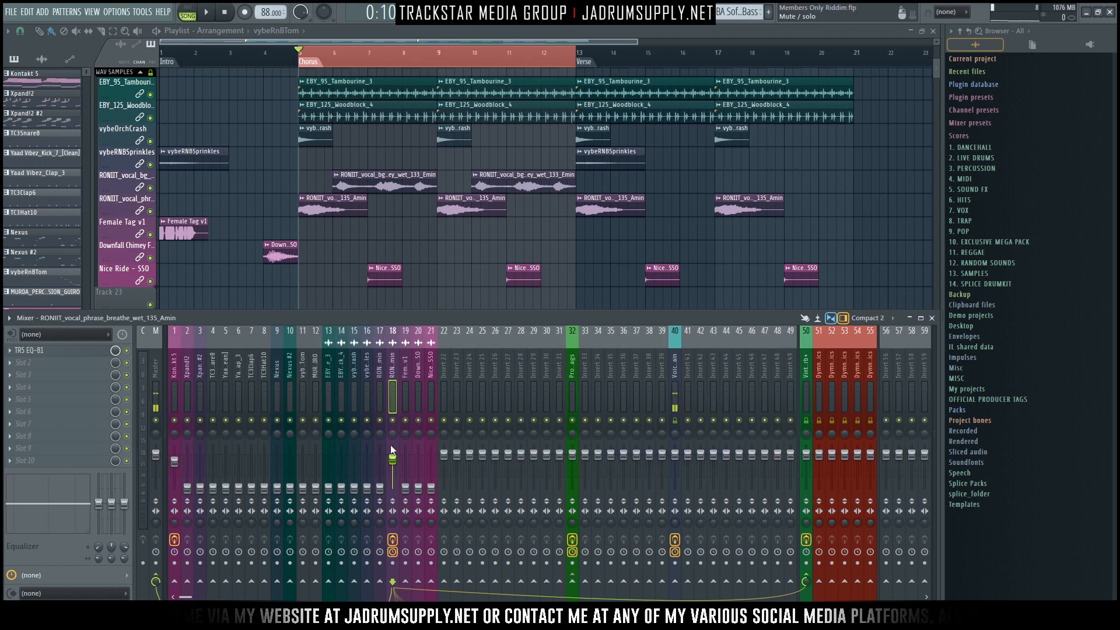
pyautogui.press('space')
pyautogui.moveTo(391, 470)
pyautogui.mouseDown()
pyautogui.moveTo(391, 482)
pyautogui.moveTo(392, 468)
pyautogui.mouseUp()
pyautogui.press('space')
pyautogui.press('space')
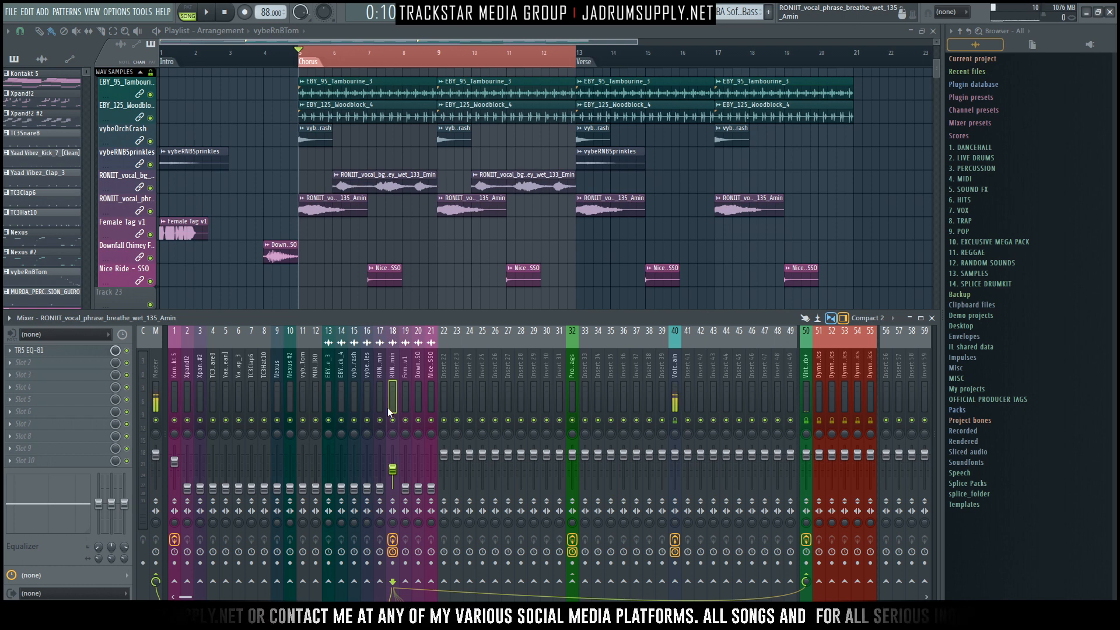
# Step: Set the Kontakt 5 fader to 83% and the Female Tag v1 fader to 55% during Chorus playback
pyautogui.press('space')
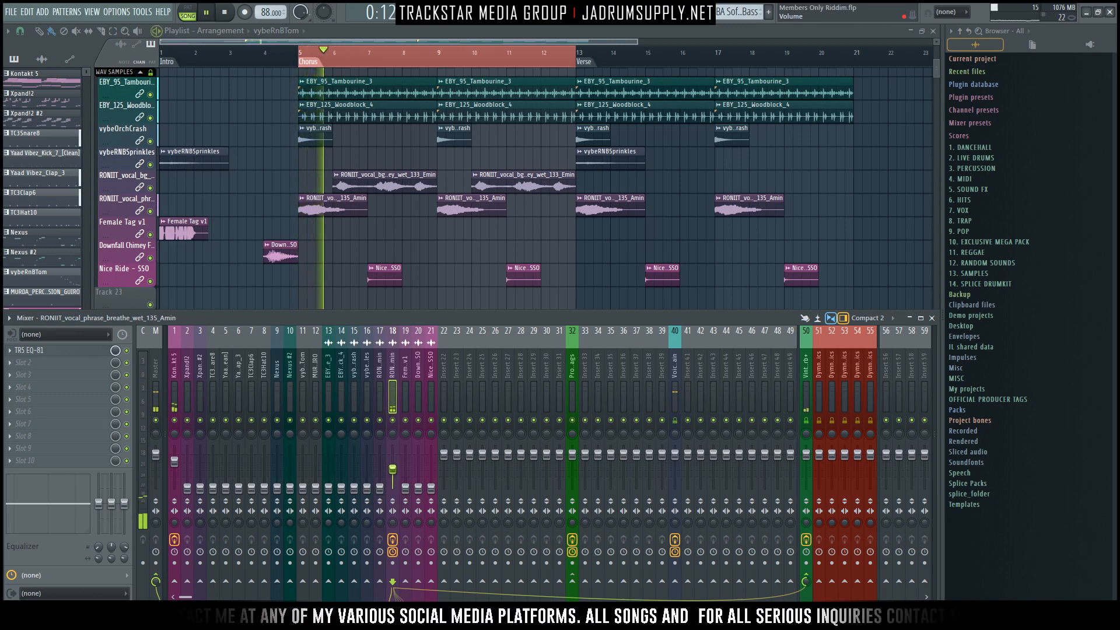
pyautogui.click(174, 461)
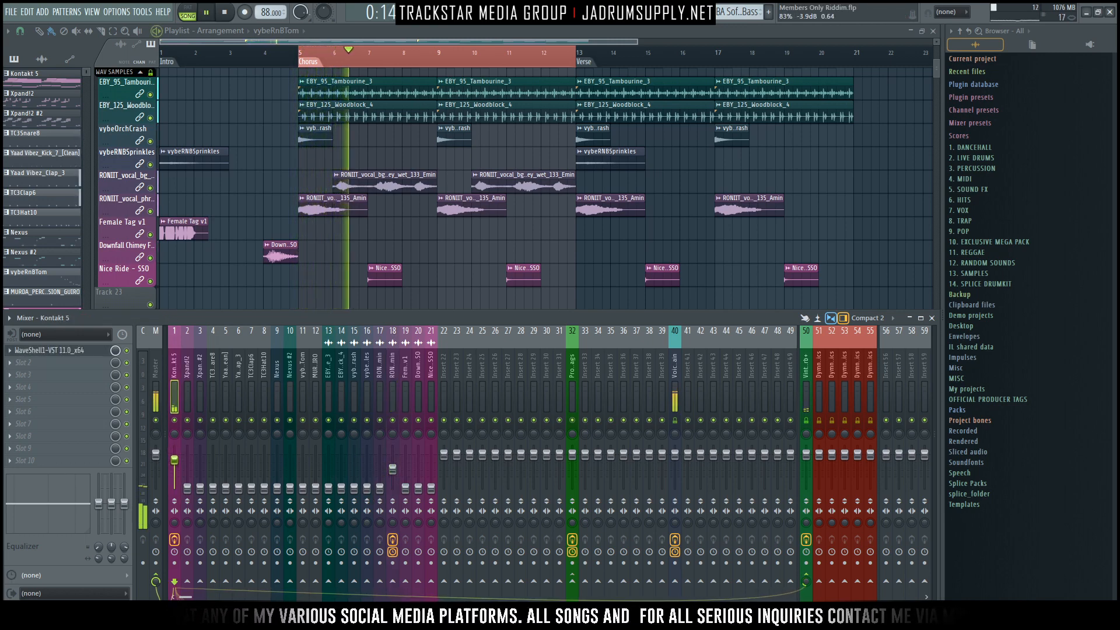
pyautogui.click(405, 470)
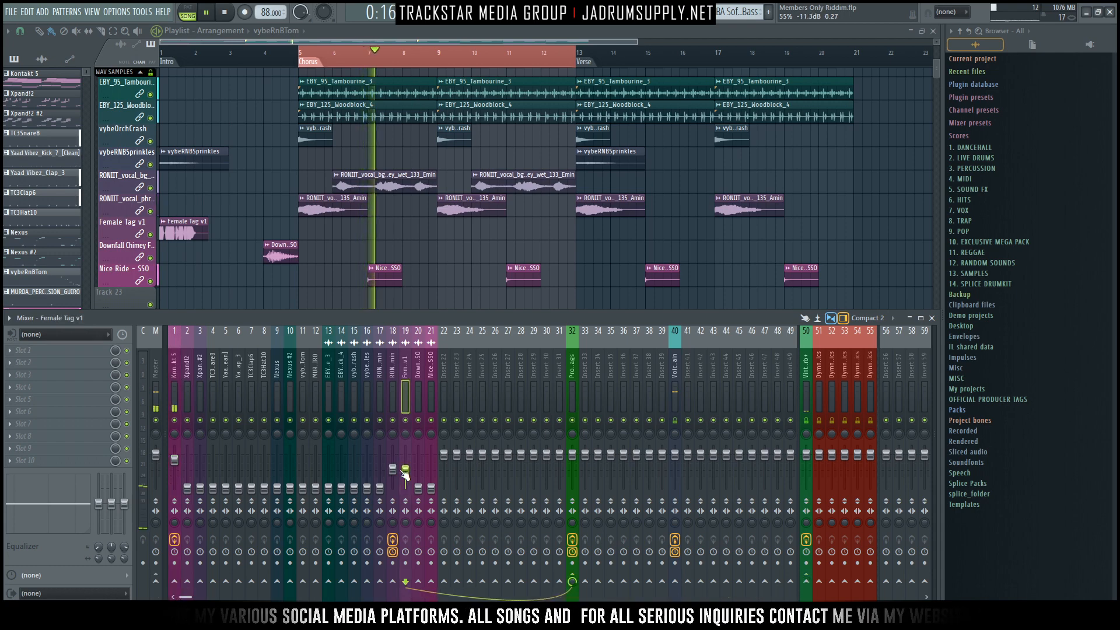
# Step: Lower the Female Tag v1 fader to match its neighbouring tracks, select the vocal phrase track and stop playback
pyautogui.moveTo(405, 470); pyautogui.dragTo(405, 490)
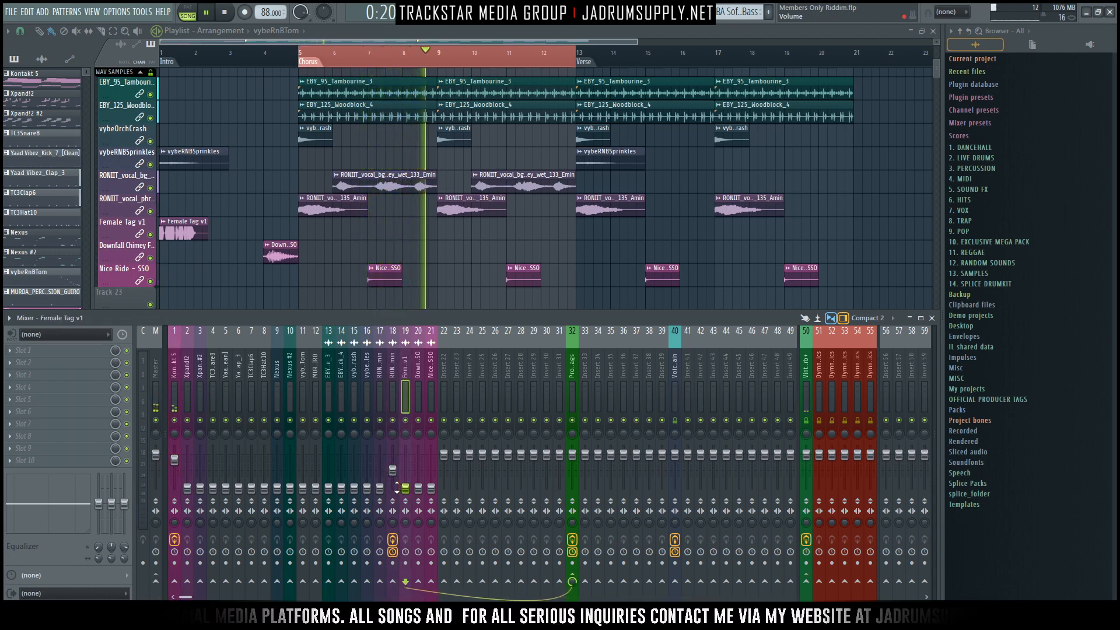
pyautogui.click(392, 470)
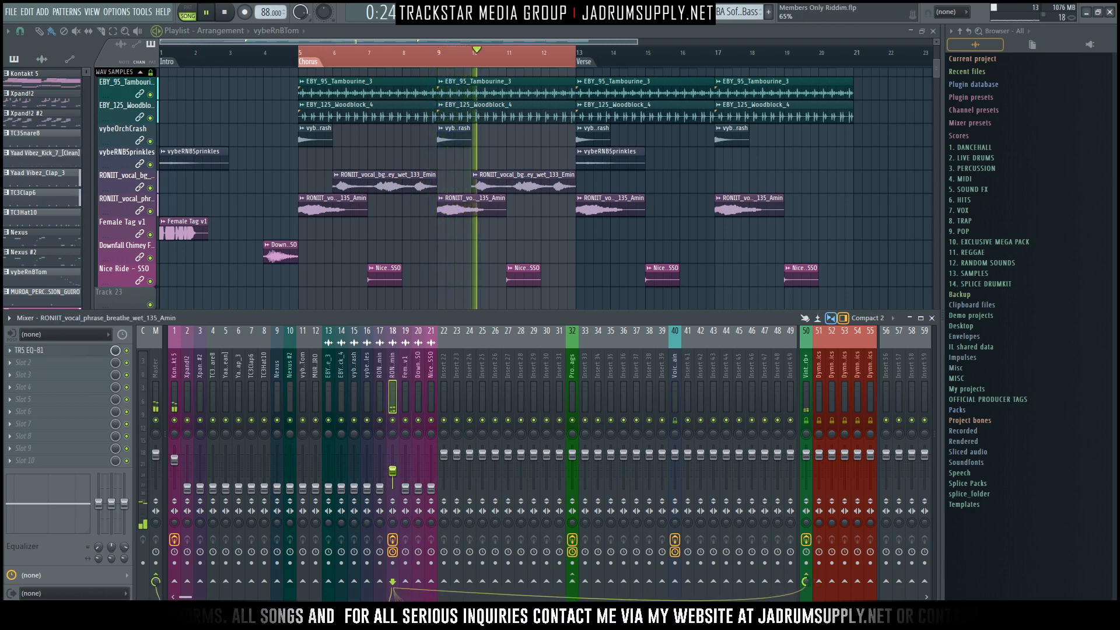
pyautogui.press('space')
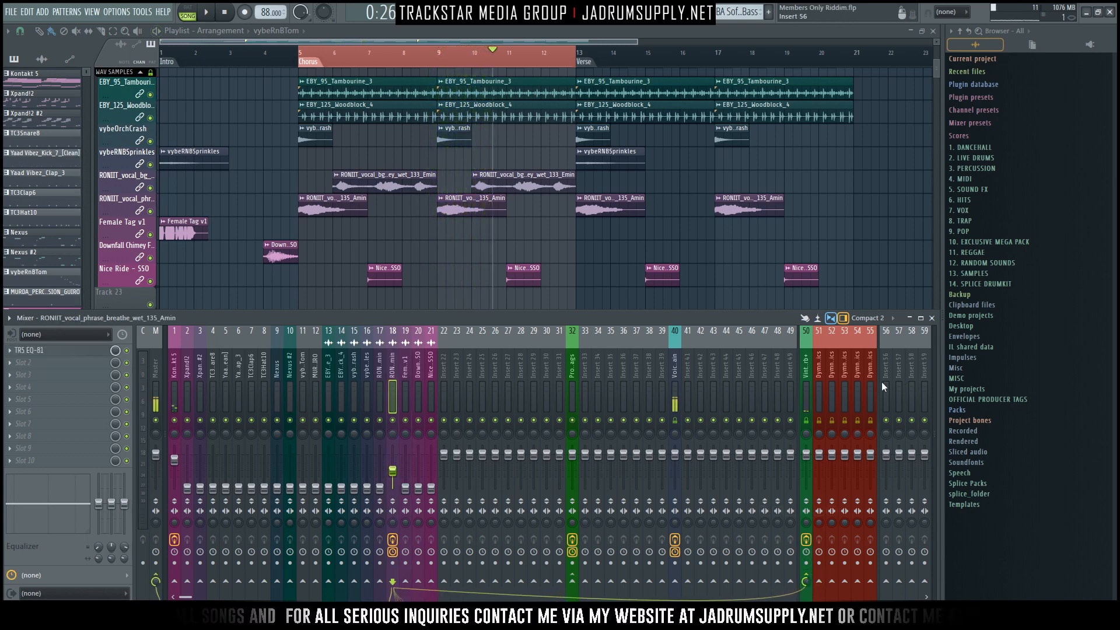
# Step: Rename mixer insert 51 as NI Choral and colour it green like the Vintage Verb+ insert
pyautogui.rightClick(822, 386)
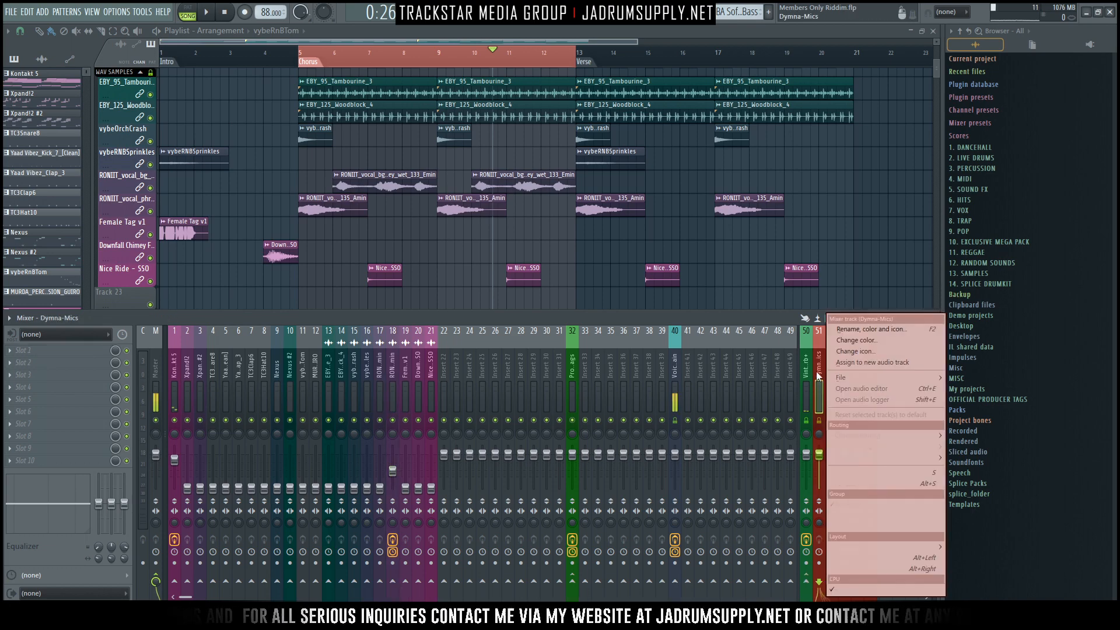
pyautogui.click(852, 333)
pyautogui.write('Choo')
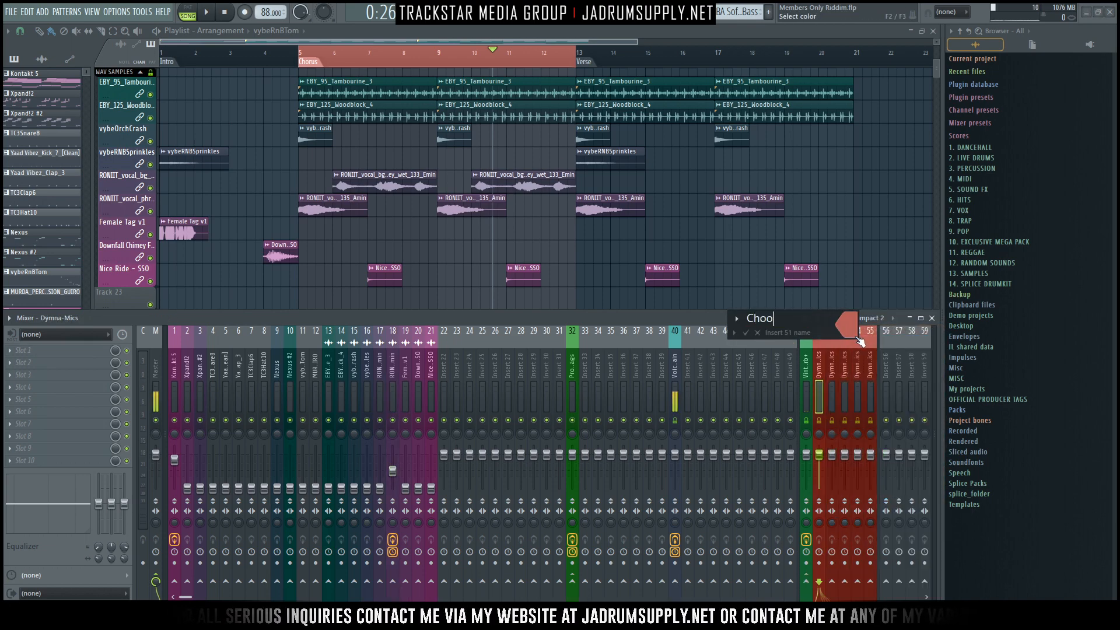
pyautogui.press('BackSpace')
pyautogui.write('ral')
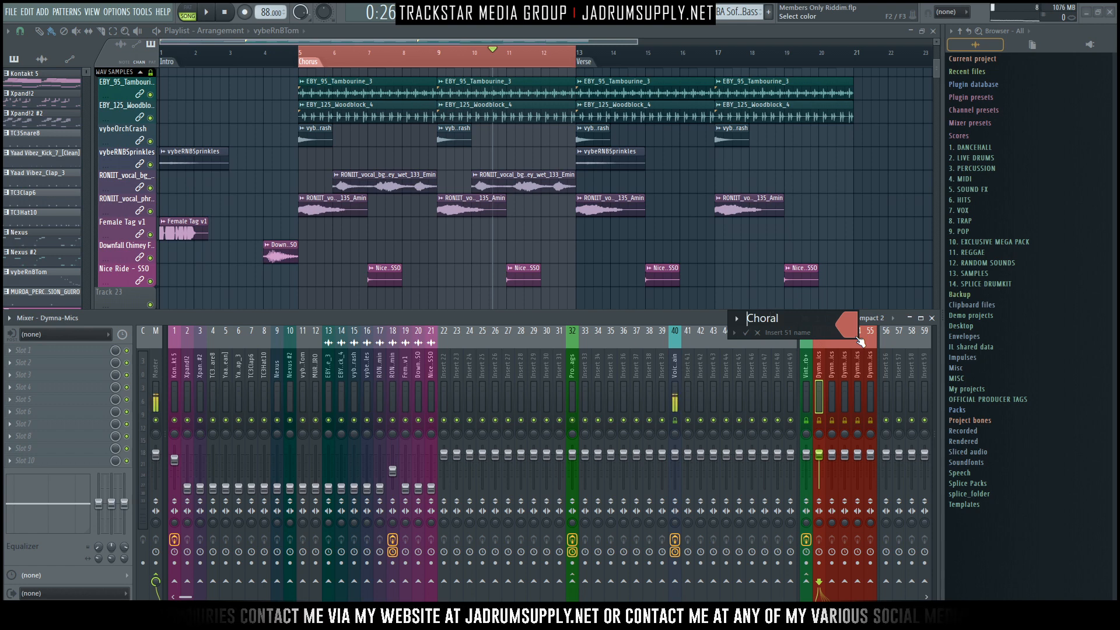
pyautogui.press('Home')
pyautogui.write('NI')
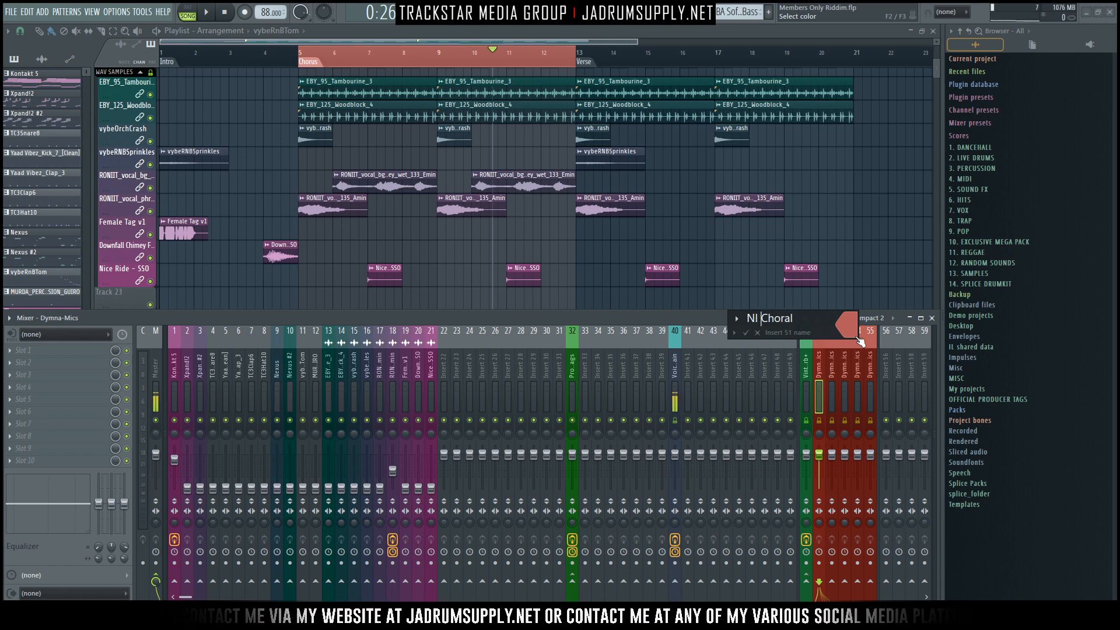
pyautogui.click(846, 325)
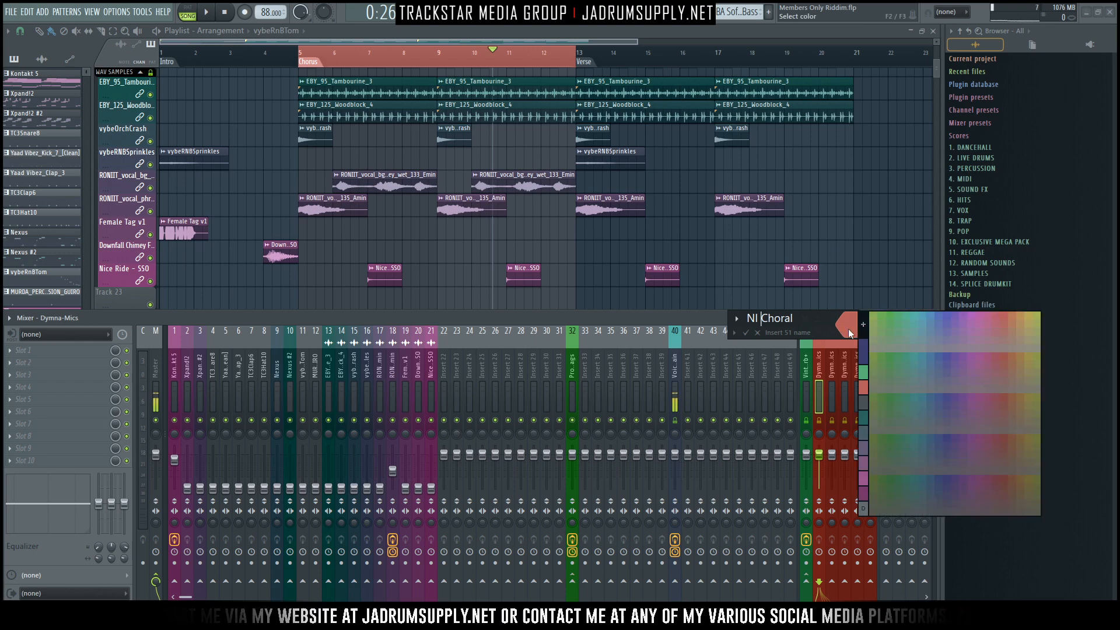
pyautogui.click(867, 369)
pyautogui.press('Return')
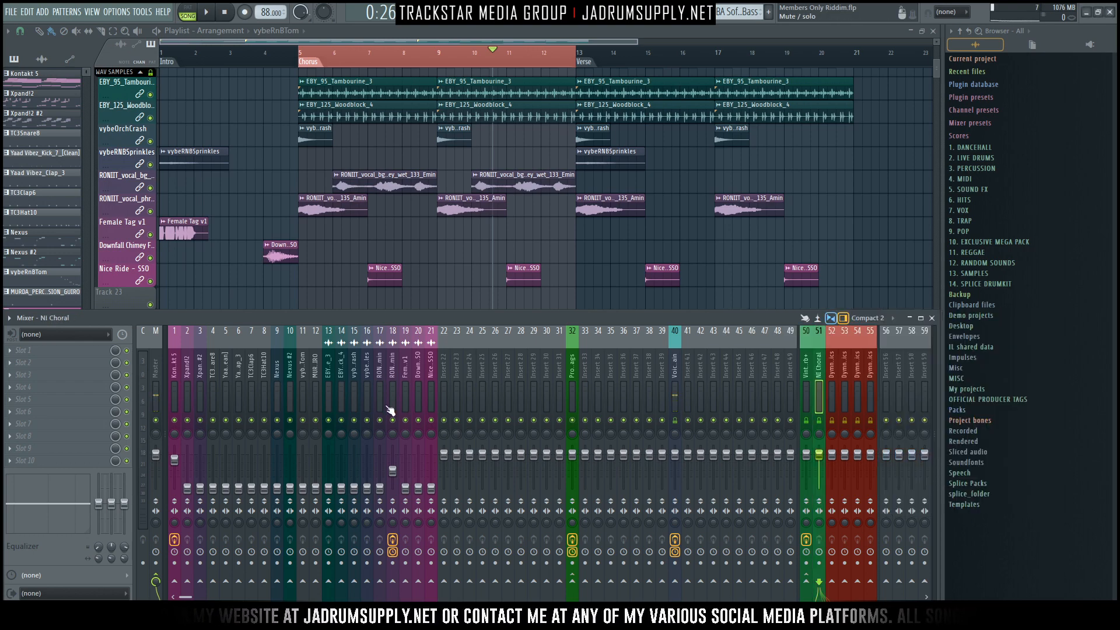
# Step: Load the Native Instruments Choral effect on the NI Choral insert and raise the Width of its Classic Chorus II preset
pyautogui.click(73, 353)
pyautogui.moveTo(305, 352)
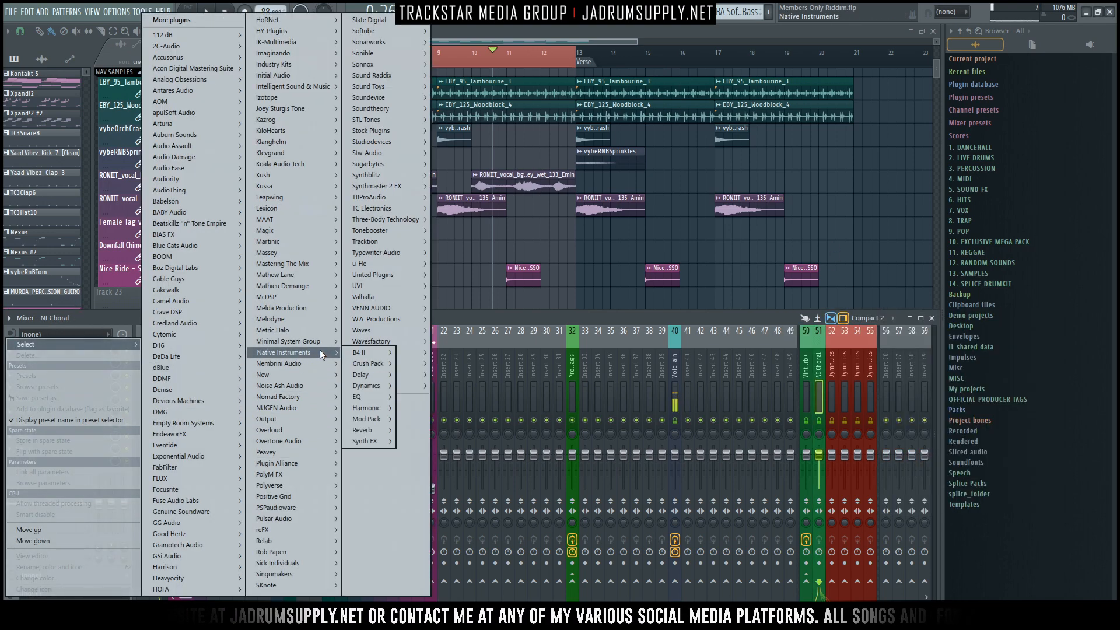
pyautogui.moveTo(372, 408)
pyautogui.click(423, 419)
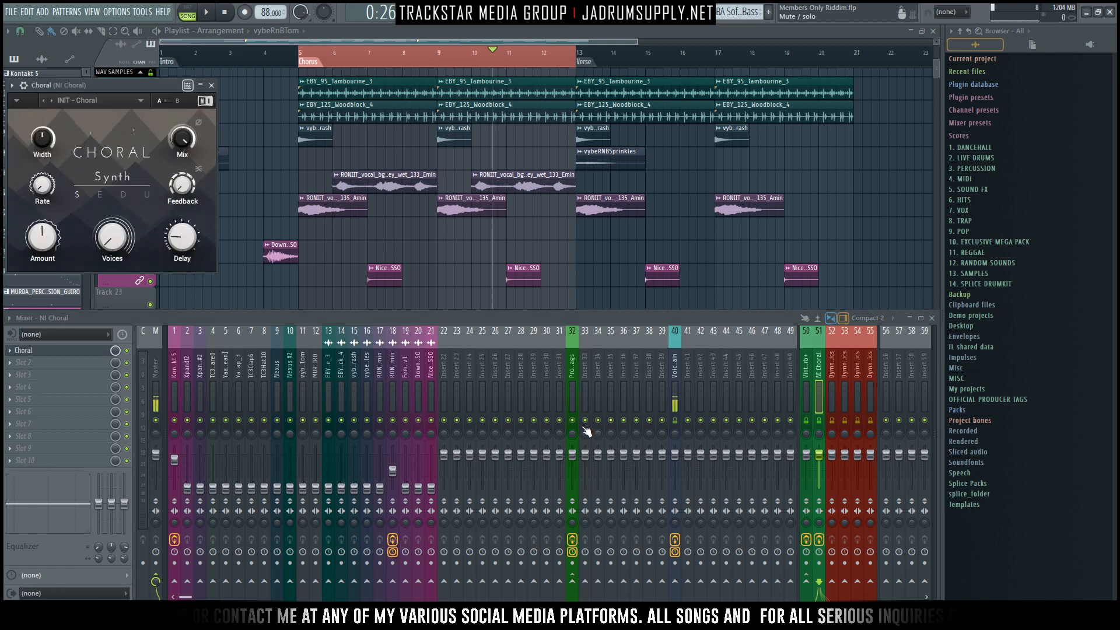
pyautogui.click(110, 102)
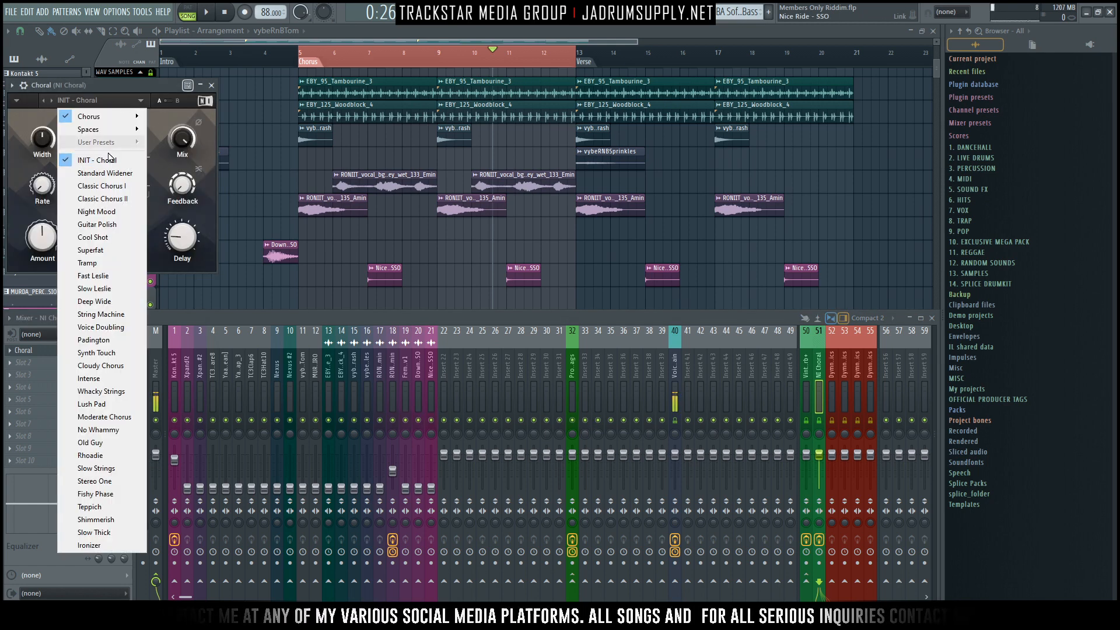
pyautogui.click(100, 193)
pyautogui.moveTo(43, 140); pyautogui.dragTo(45, 119)
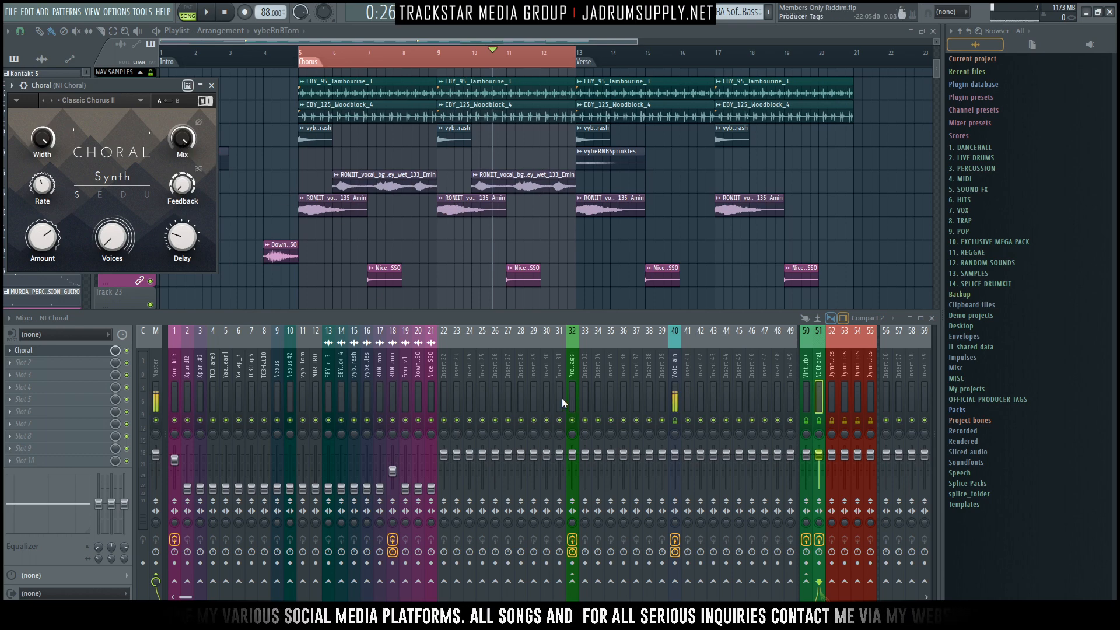
# Step: Solo the vocal phrase track, send it to the NI Choral insert, and listen to the start of the Chorus
pyautogui.click(392, 397)
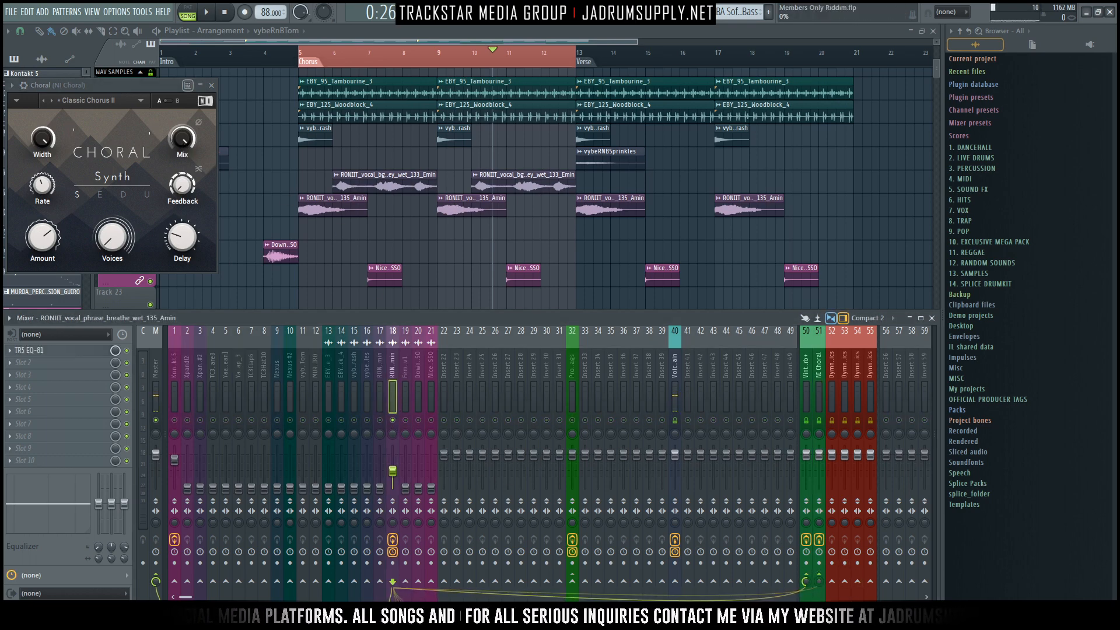
pyautogui.press('space')
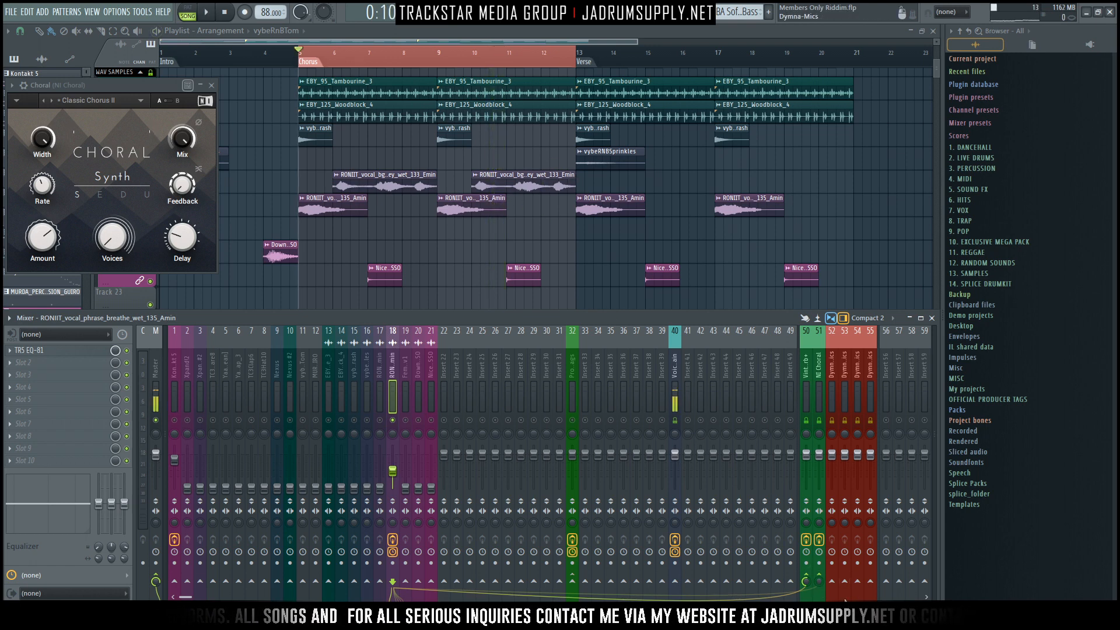
pyautogui.press('space')
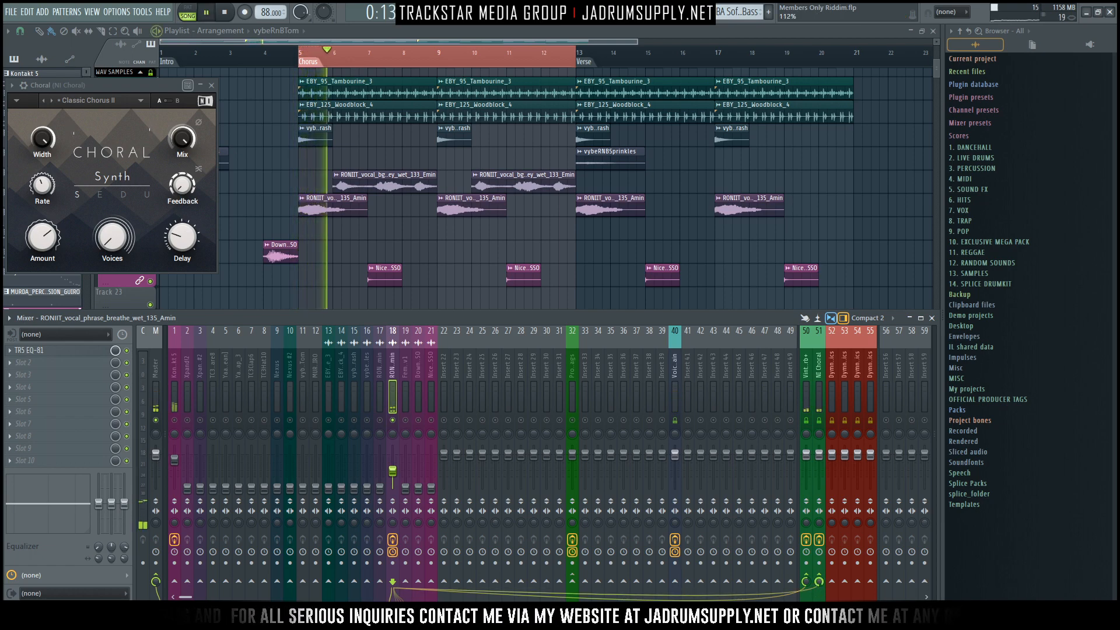
pyautogui.press('space')
pyautogui.press('space')
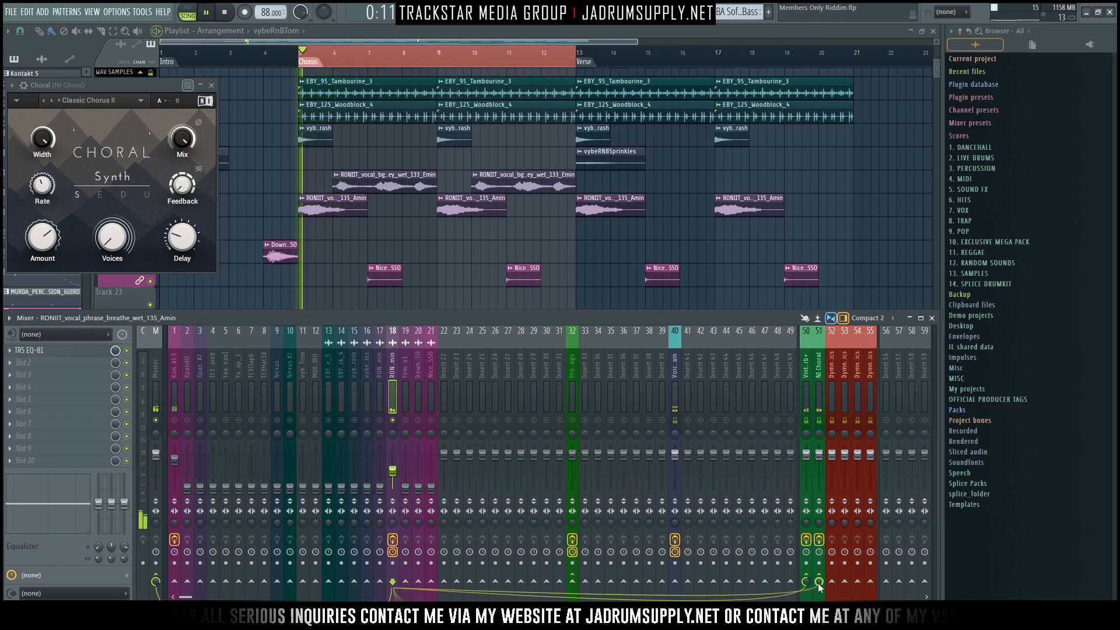
pyautogui.press('space')
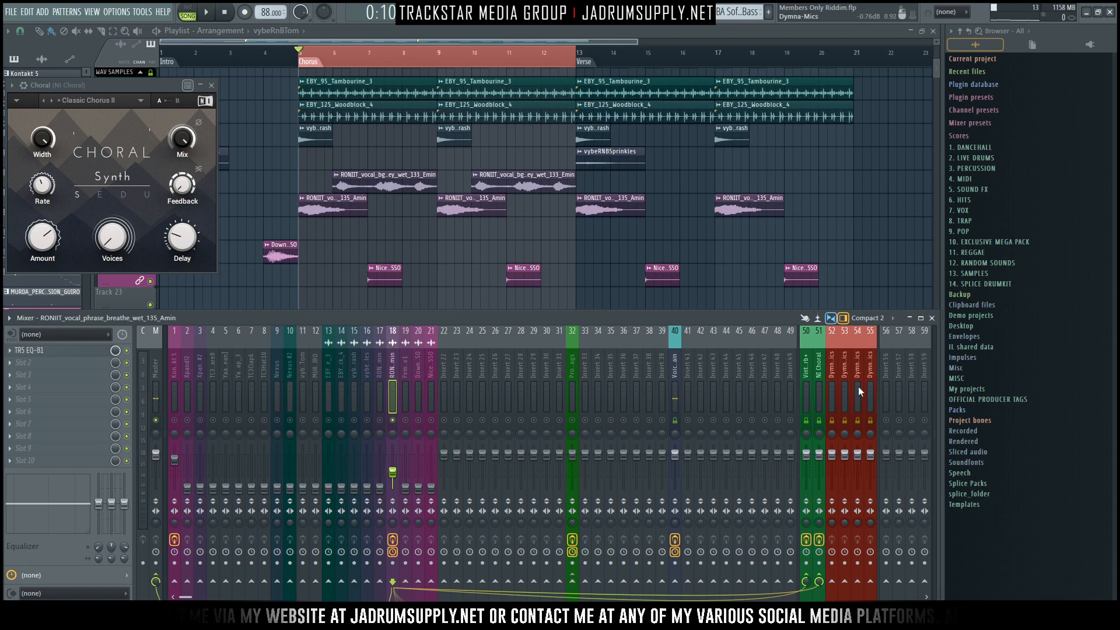
# Step: Rename mixer insert 52 as Valhalla Delay and colour it the same green as the NI Choral insert
pyautogui.rightClick(835, 390)
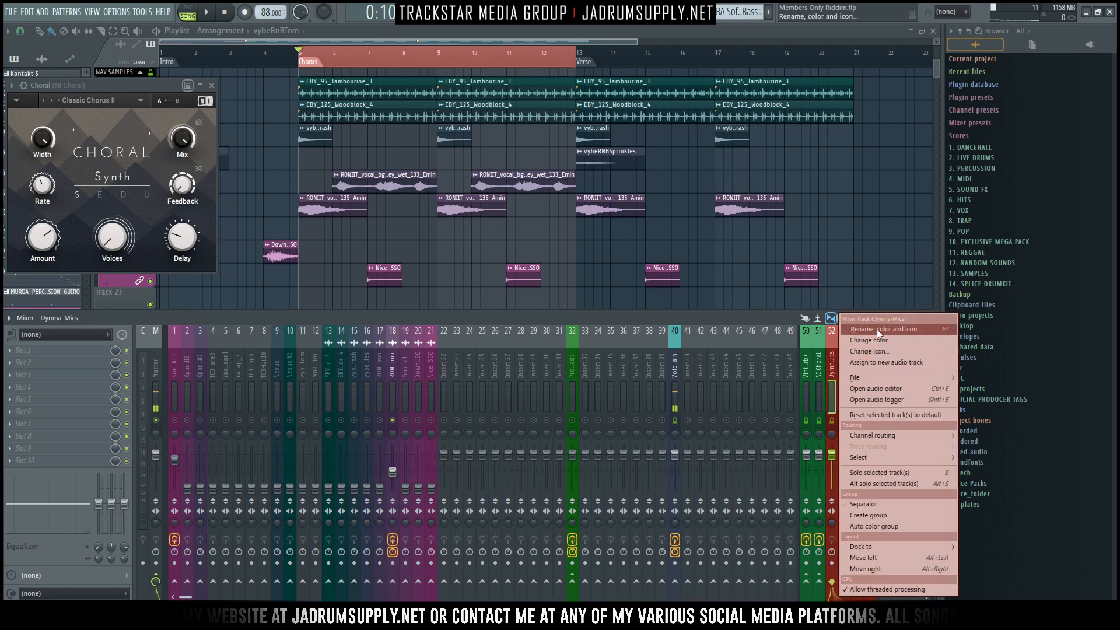
pyautogui.click(876, 329)
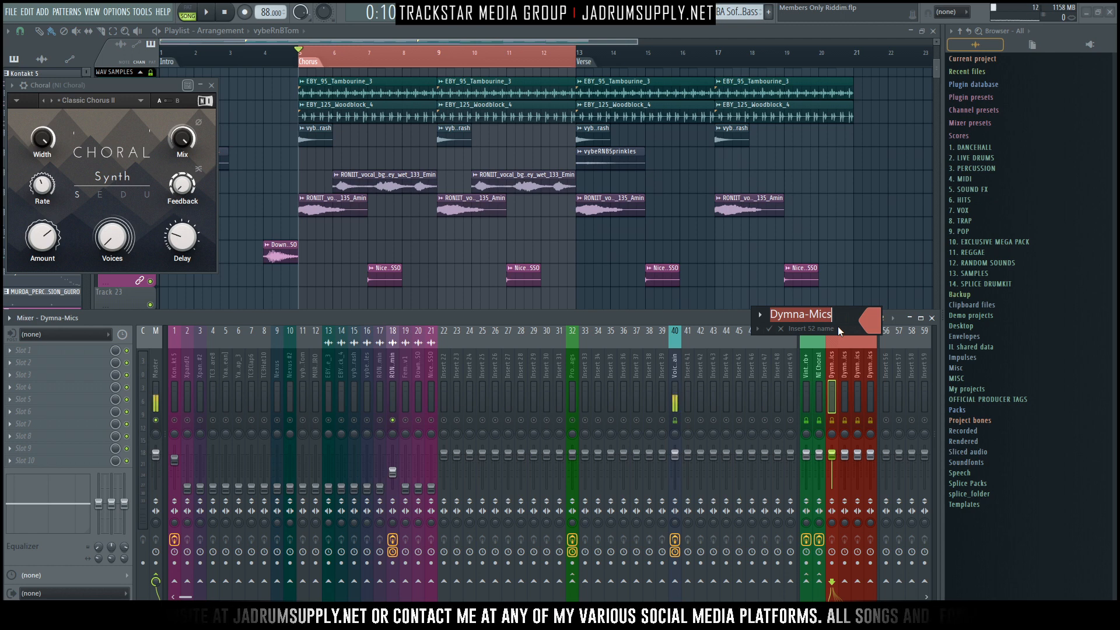
pyautogui.write('alha')
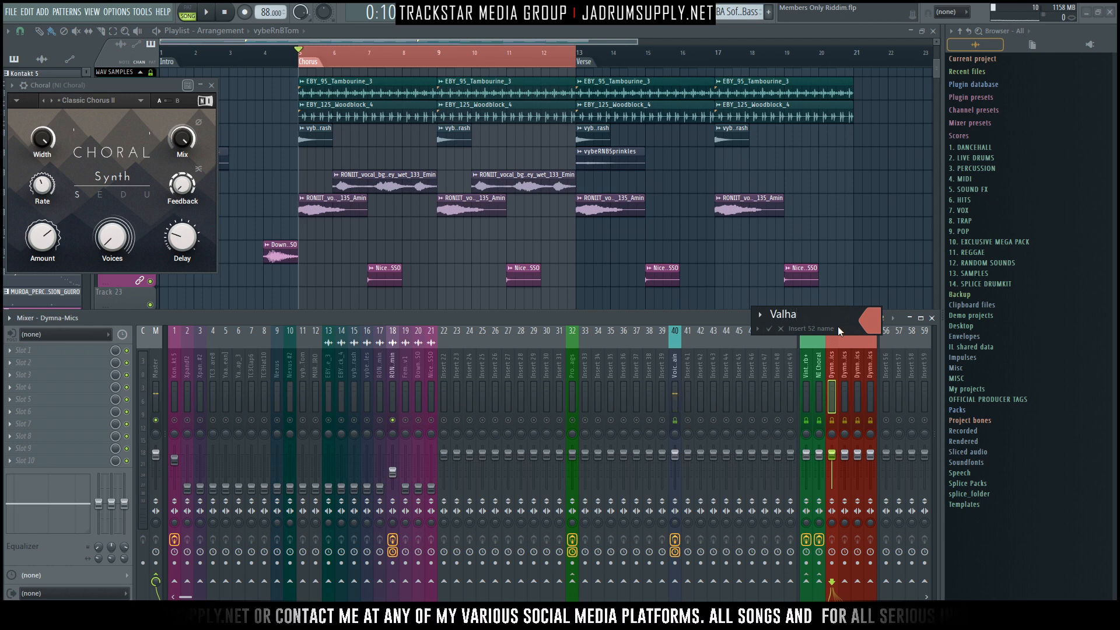
pyautogui.write('lla Delay')
pyautogui.press('Return')
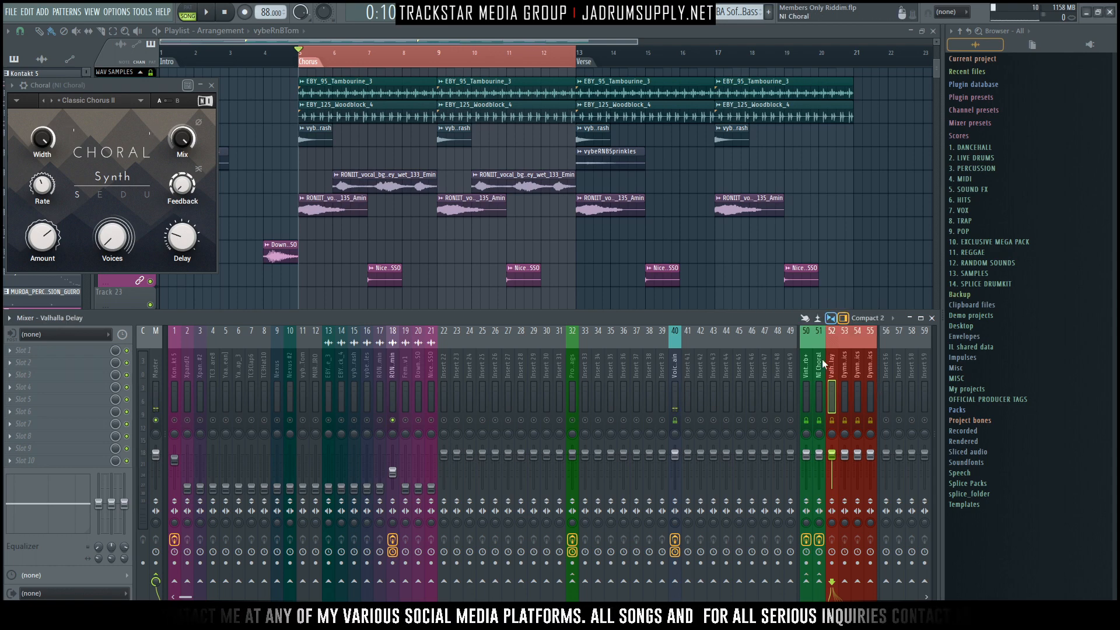
pyautogui.rightClick(824, 358)
pyautogui.click(859, 340)
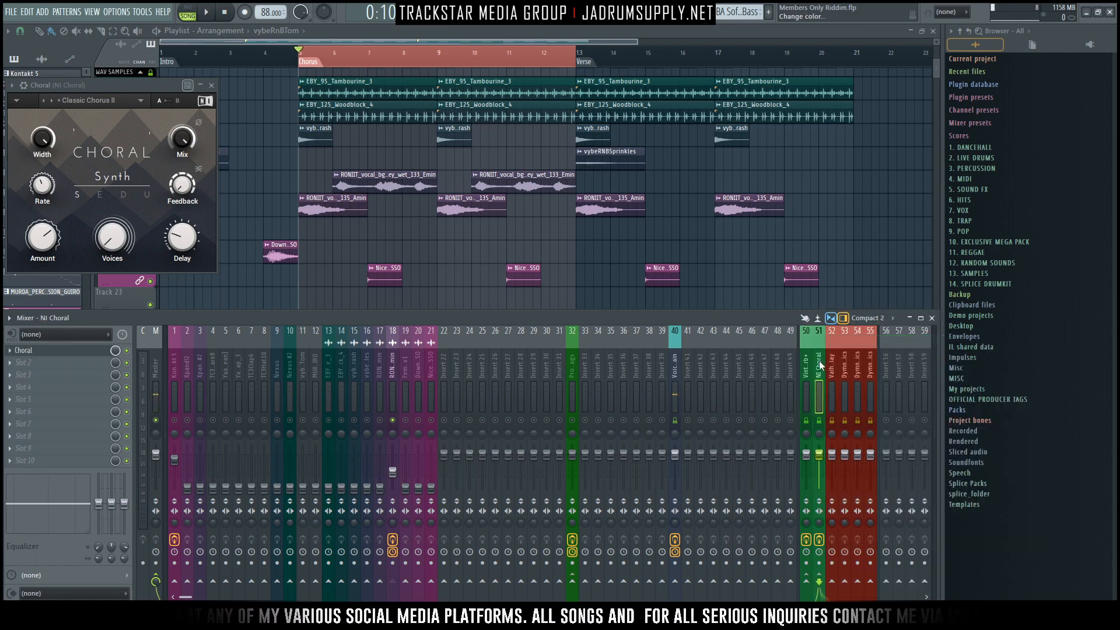
pyautogui.rightClick(837, 364)
pyautogui.click(873, 339)
pyautogui.click(878, 404)
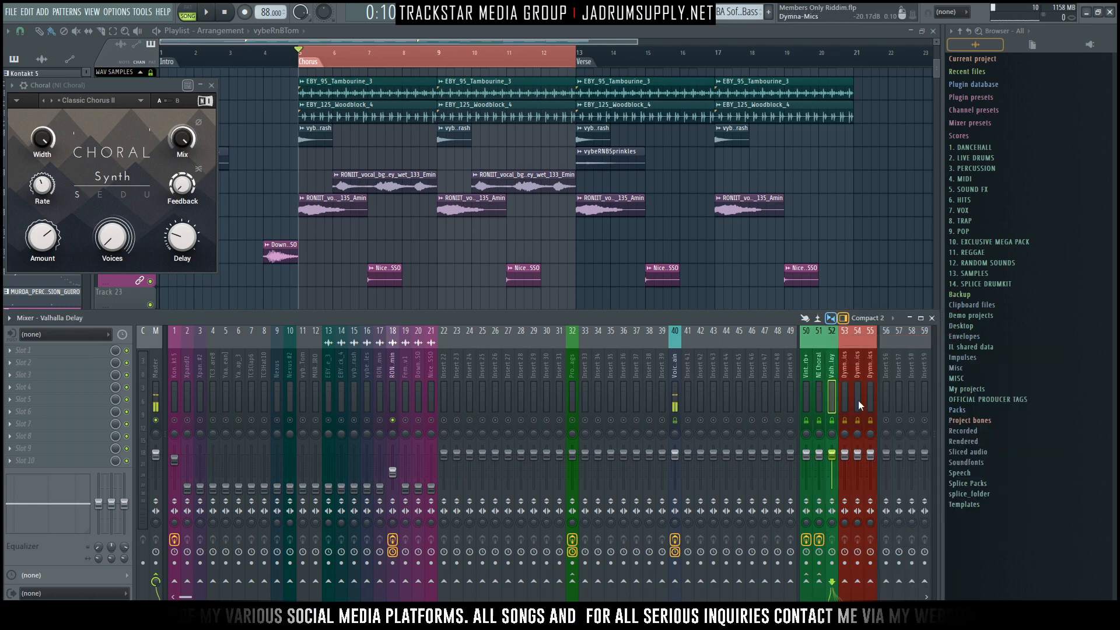
# Step: Load ValhallaDelay_x64 on the Valhalla Delay insert and move its window clear of the Choral window
pyautogui.click(82, 350)
pyautogui.moveTo(391, 308)
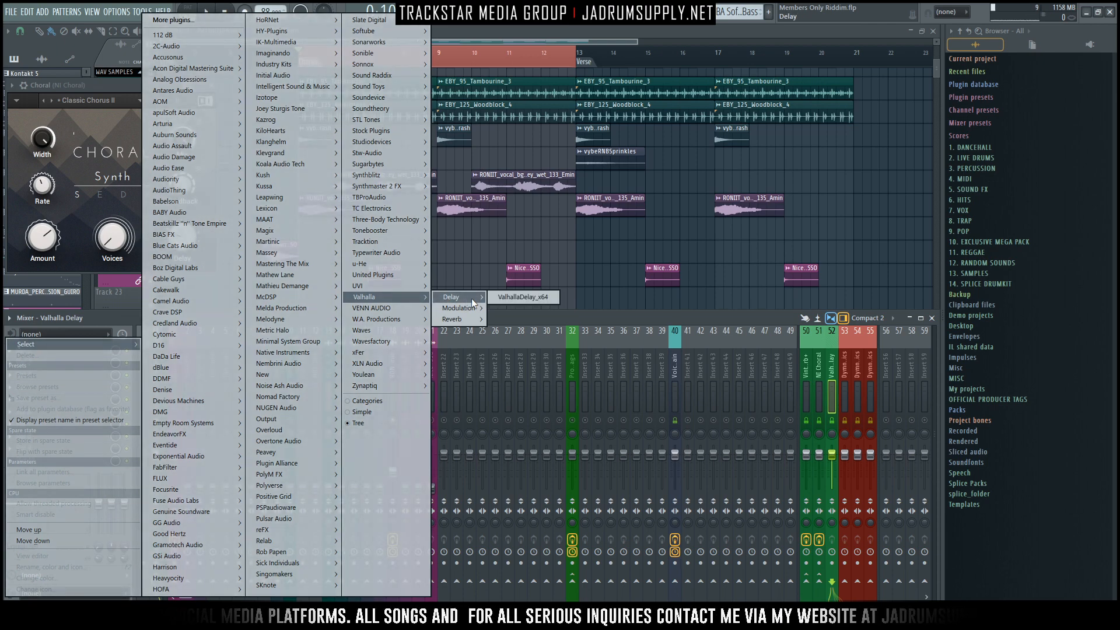
pyautogui.click(468, 298)
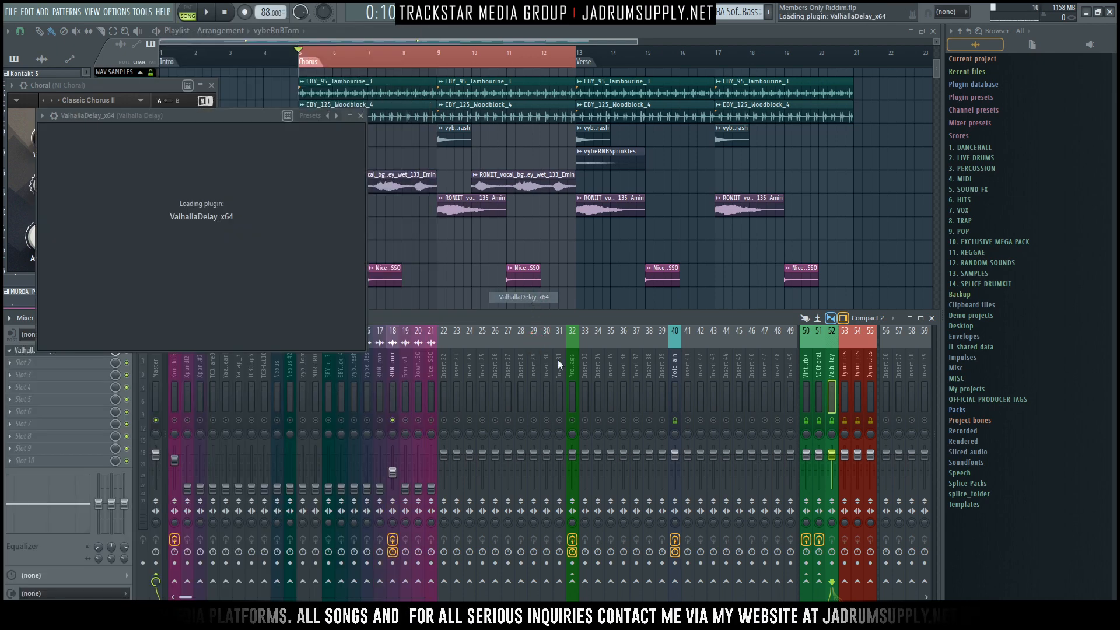
pyautogui.moveTo(257, 114); pyautogui.dragTo(486, 130)
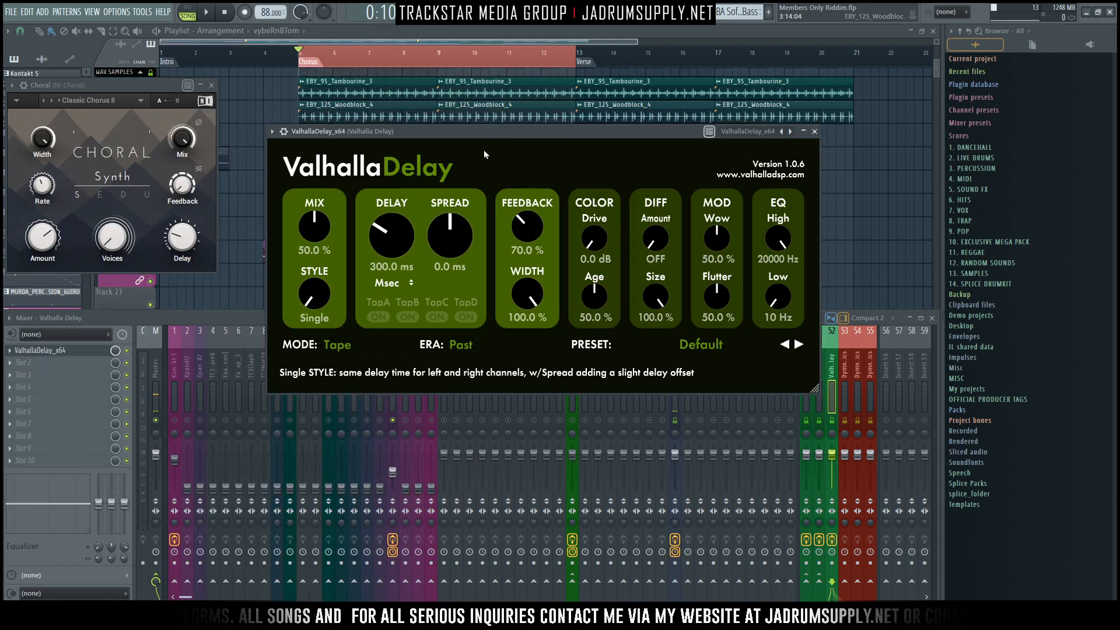
# Step: Sync the delay time to a 1/4 note, with Feedback at 60% and Age at 15%
pyautogui.moveTo(391, 236); pyautogui.dragTo(395, 284)
pyautogui.click(396, 284)
pyautogui.click(385, 305)
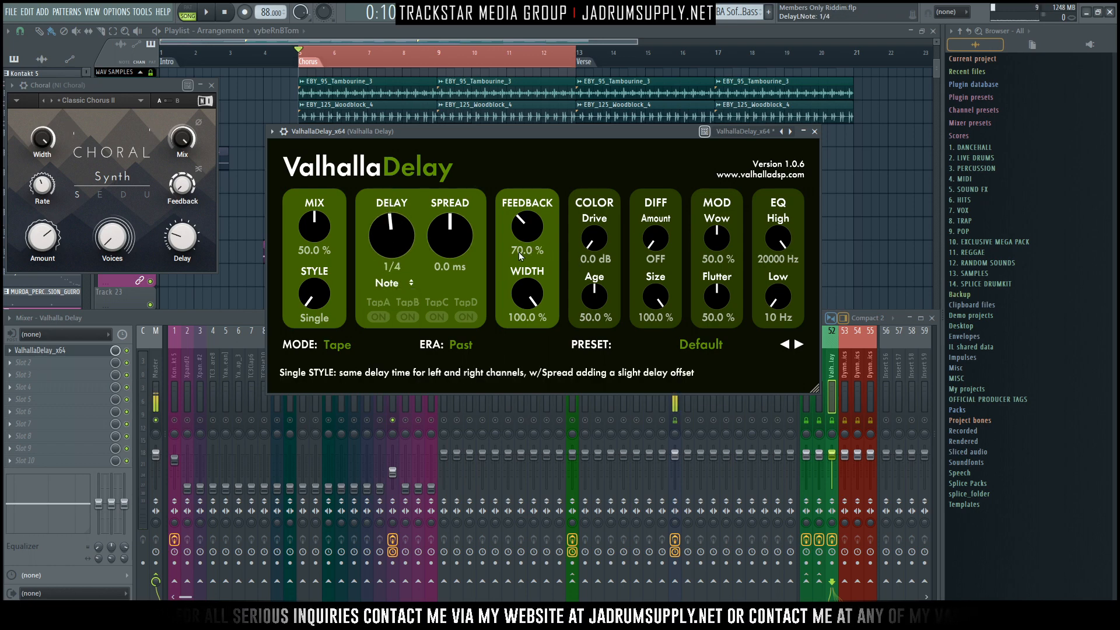
pyautogui.press('Return')
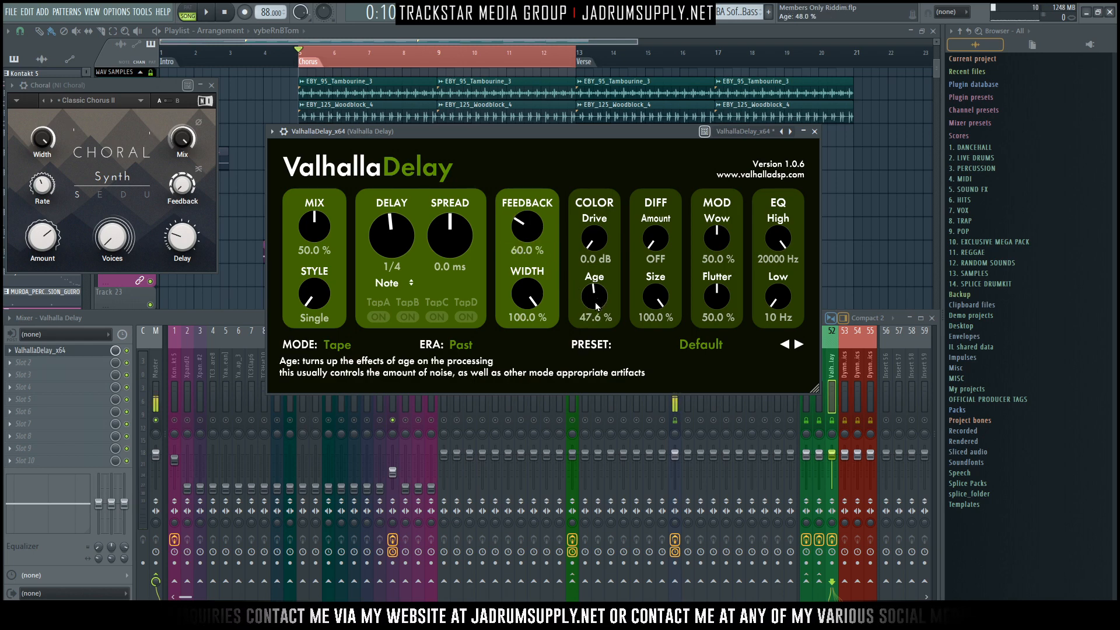
pyautogui.moveTo(595, 302); pyautogui.dragTo(596, 333)
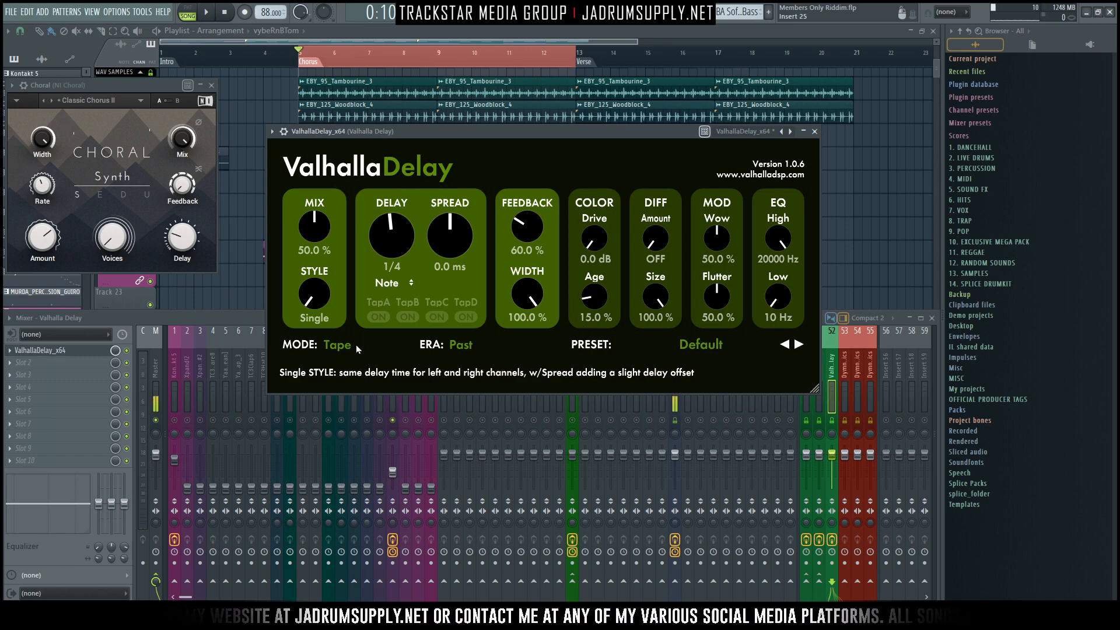
# Step: Switch the delay mode to Ghost and set its Mix to 100%
pyautogui.click(338, 344)
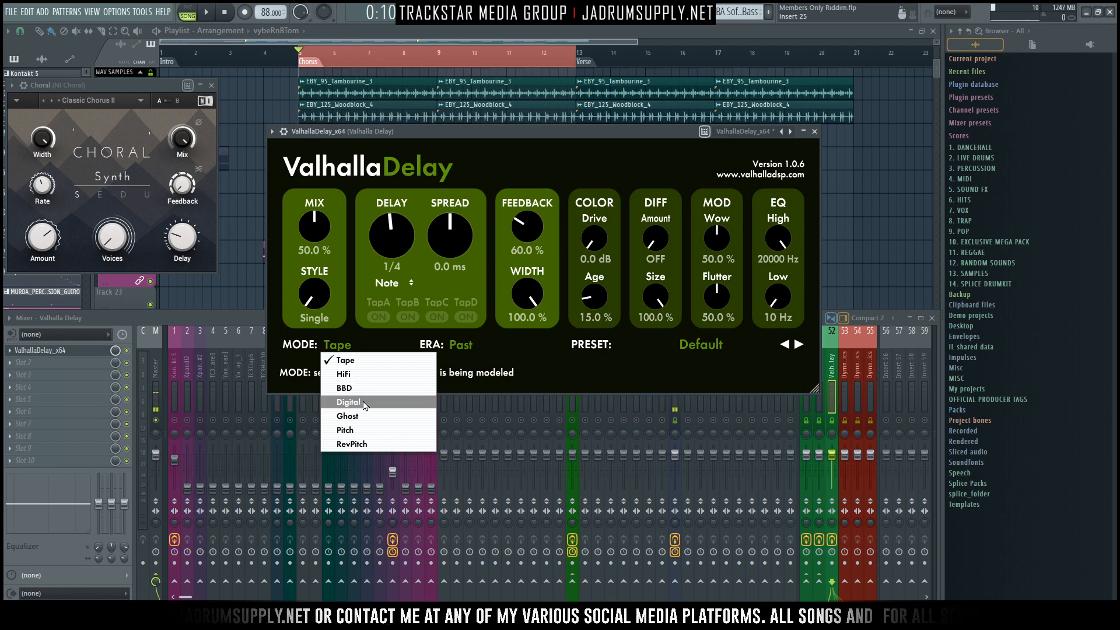
pyautogui.click(349, 415)
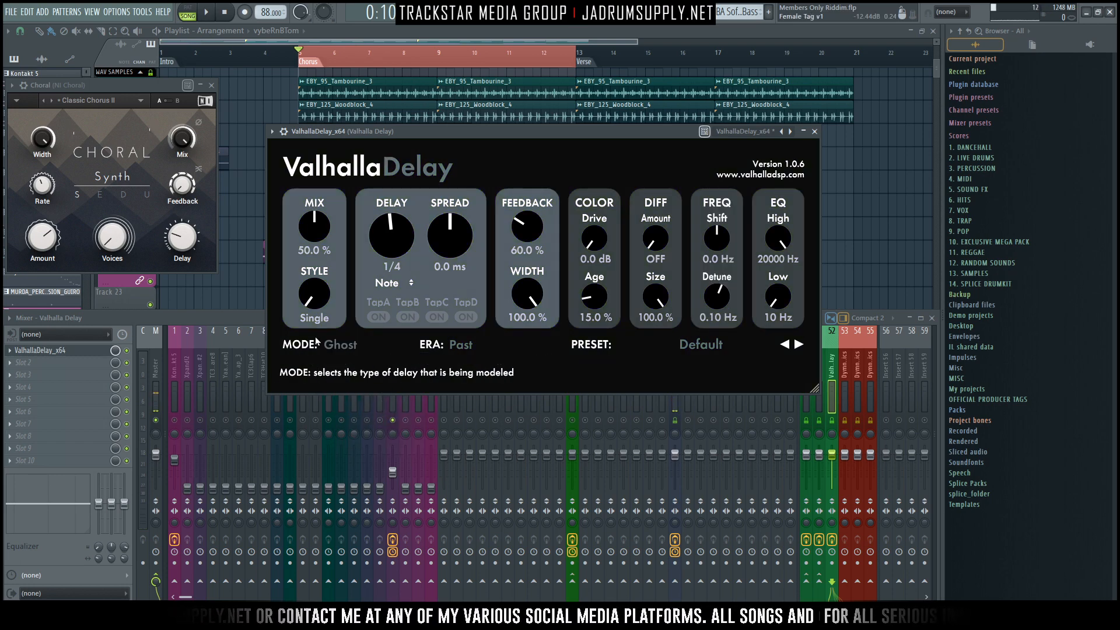
pyautogui.moveTo(312, 235); pyautogui.dragTo(295, 135)
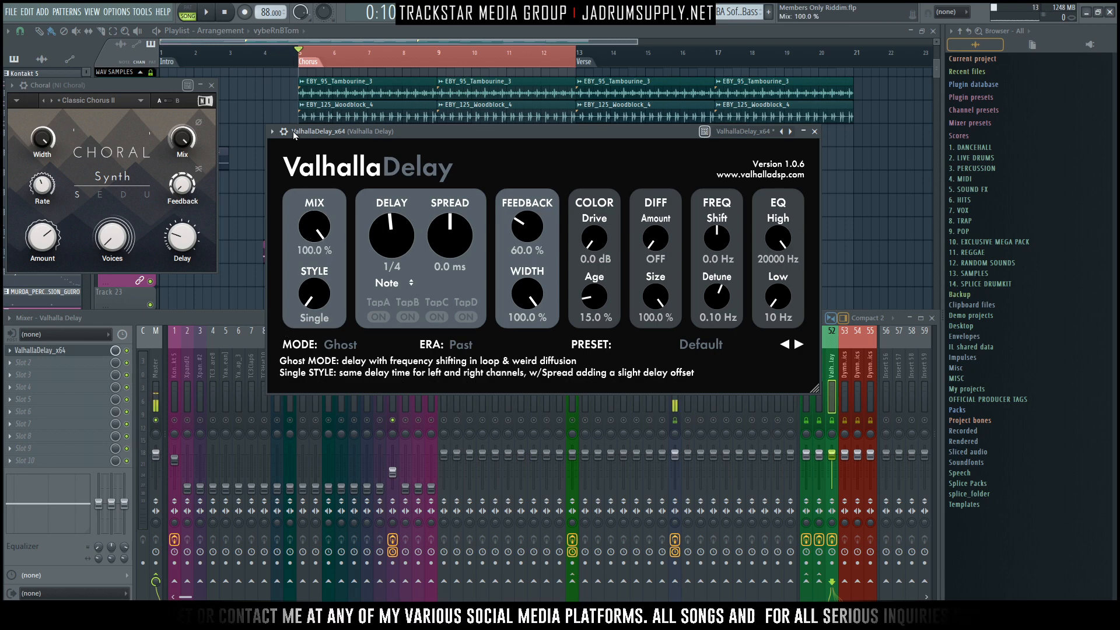
# Step: Send the vocal phrase track to the Valhalla Delay insert and route that insert into the Vintage Verb+ insert
pyautogui.click(211, 318)
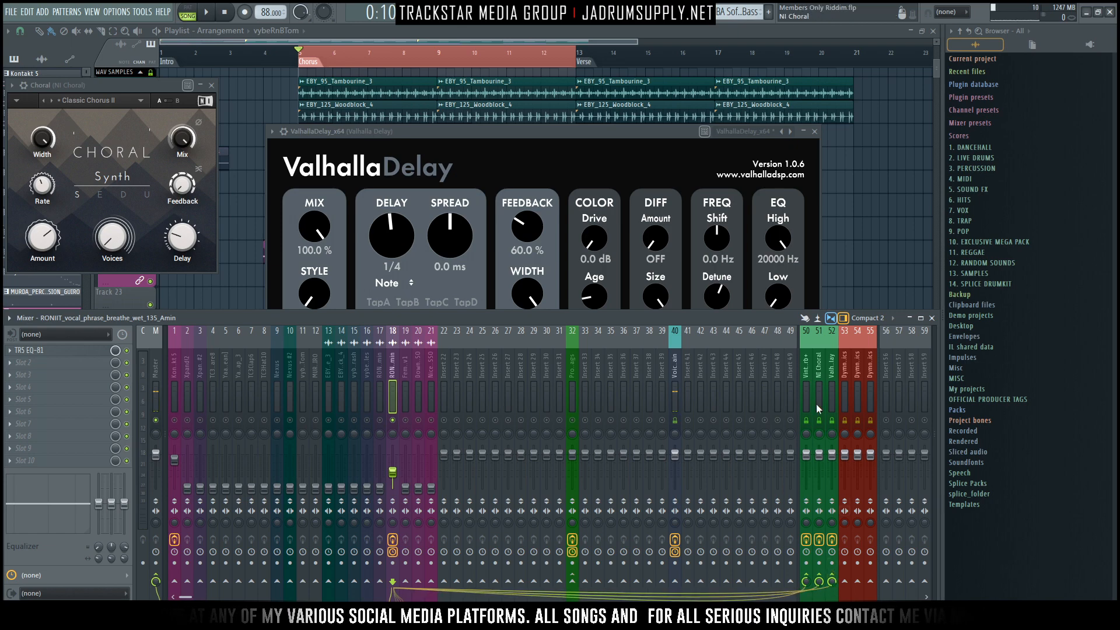
pyautogui.click(833, 369)
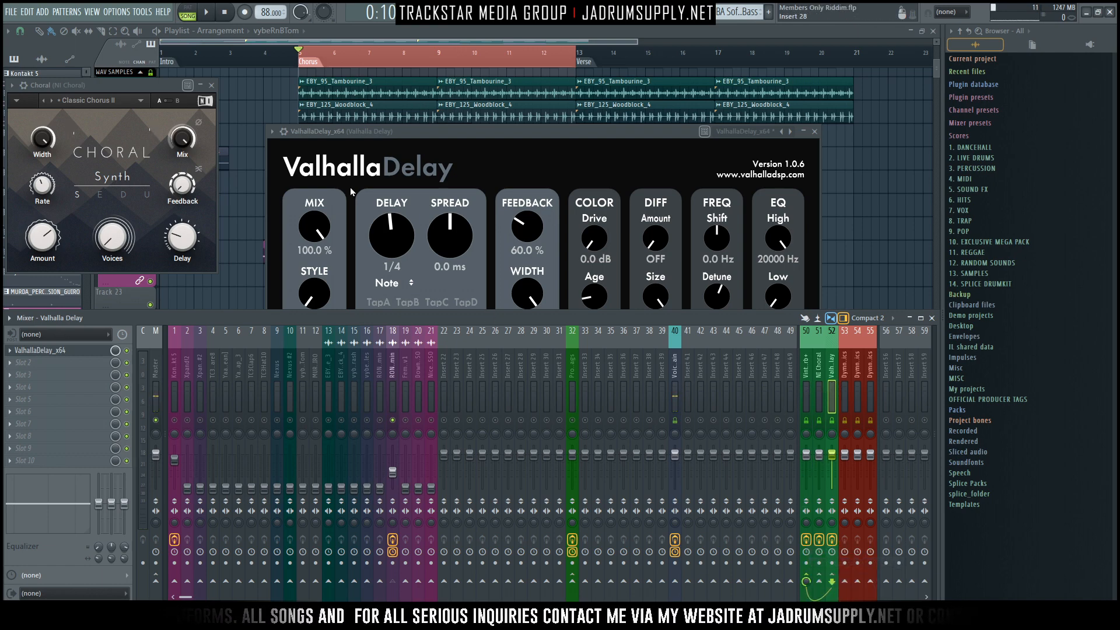
# Step: While auditioning the vocal phrase track, set ValhallaDelay's time to a 1/2 note, Drive to 2.4 dB and Age to 27.8%
pyautogui.moveTo(397, 134); pyautogui.dragTo(403, 127)
pyautogui.click(394, 402)
pyautogui.press('space')
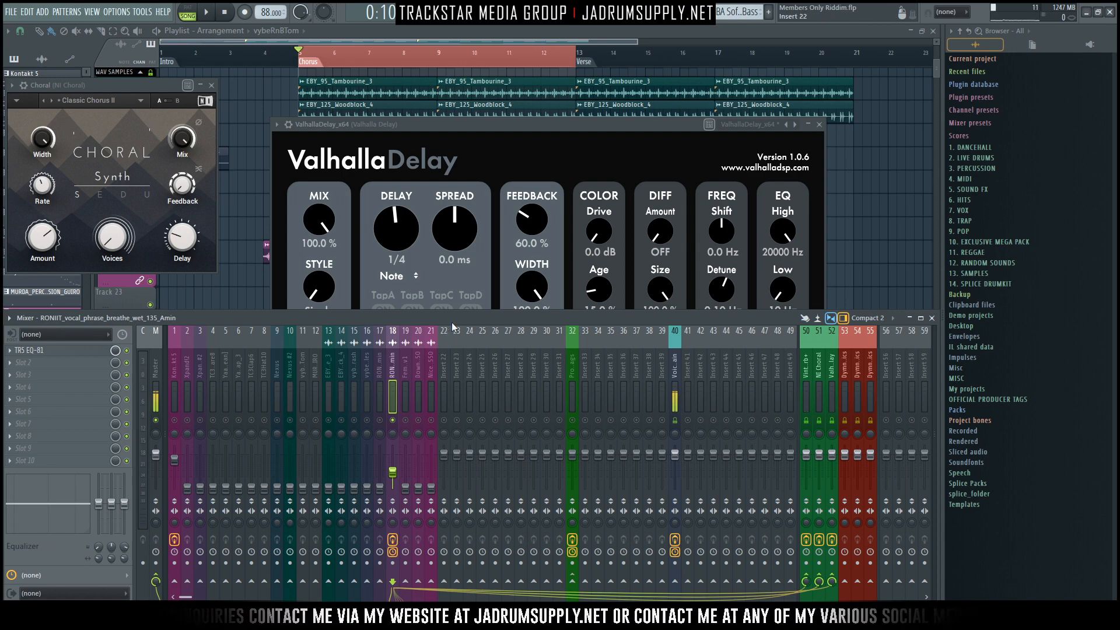
pyautogui.moveTo(386, 227); pyautogui.dragTo(389, 221)
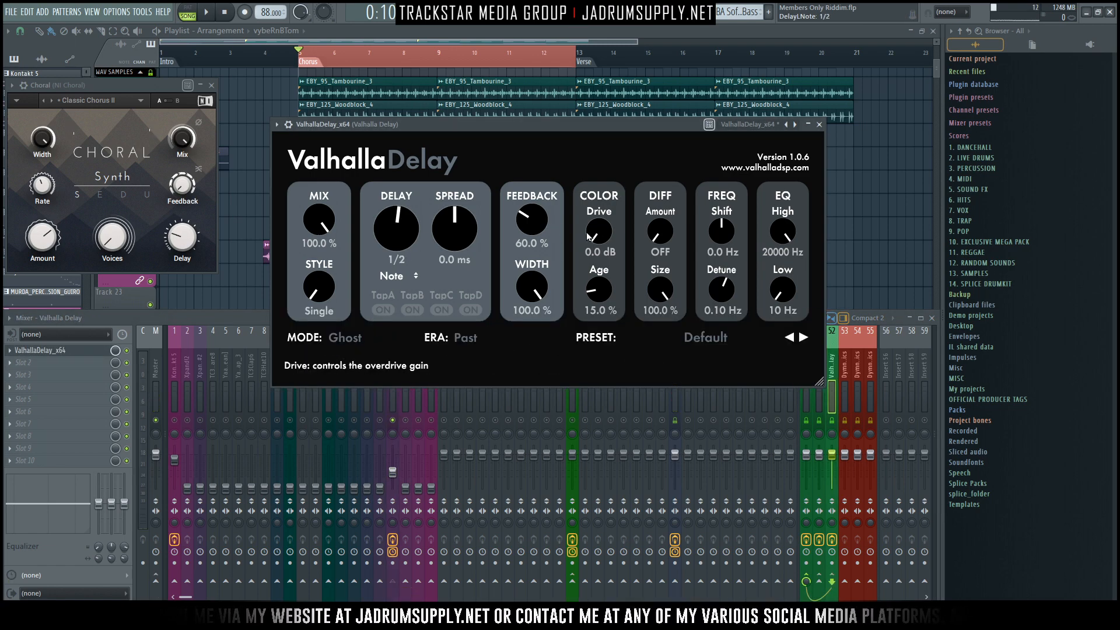
pyautogui.moveTo(597, 230); pyautogui.dragTo(597, 221)
pyautogui.moveTo(599, 289); pyautogui.dragTo(599, 284)
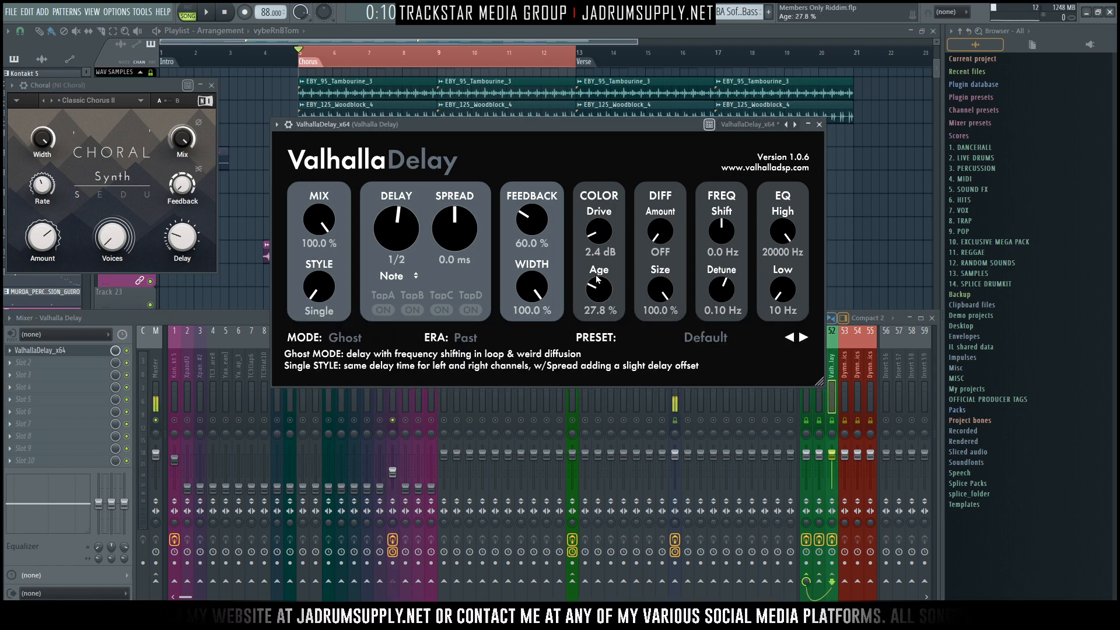
pyautogui.click(236, 322)
pyautogui.press('space')
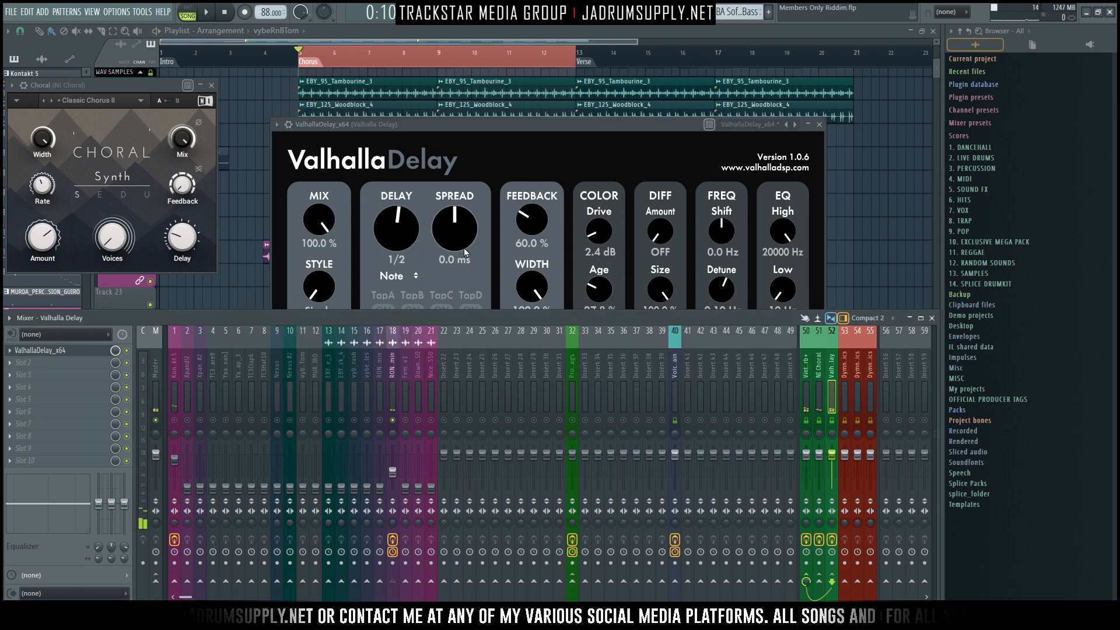
# Step: Switch the delay style to Dual, sync the second delay to a 1/2 triplet, and play the vocal phrase track
pyautogui.click(302, 299)
pyautogui.moveTo(317, 313); pyautogui.dragTo(329, 239)
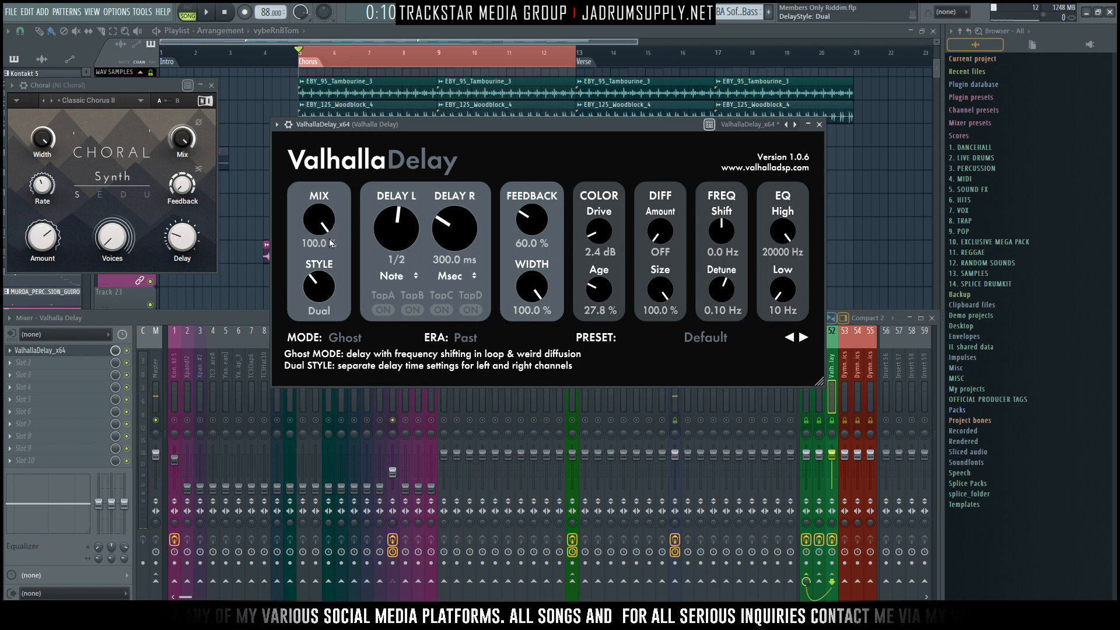
pyautogui.click(451, 276)
pyautogui.click(452, 300)
pyautogui.moveTo(454, 246); pyautogui.dragTo(449, 198)
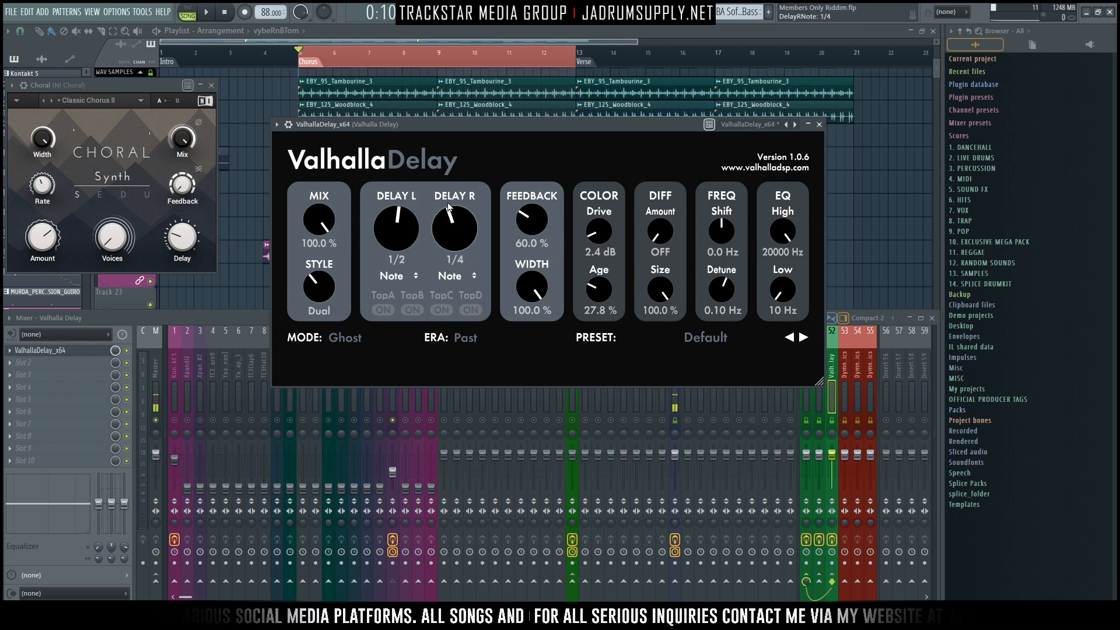
pyautogui.click(449, 277)
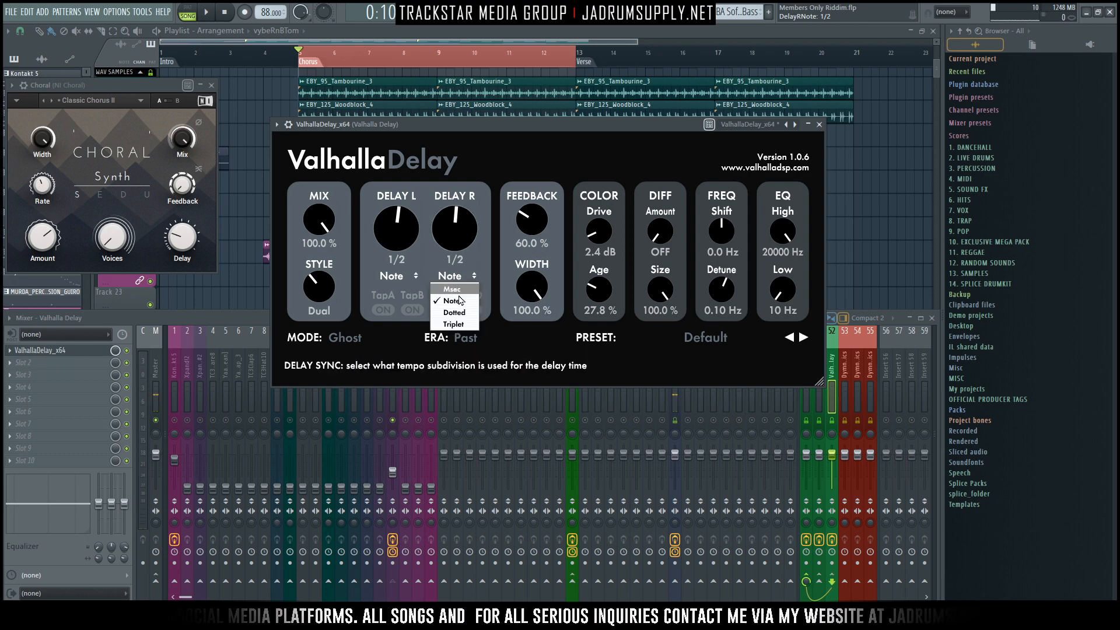
pyautogui.click(454, 324)
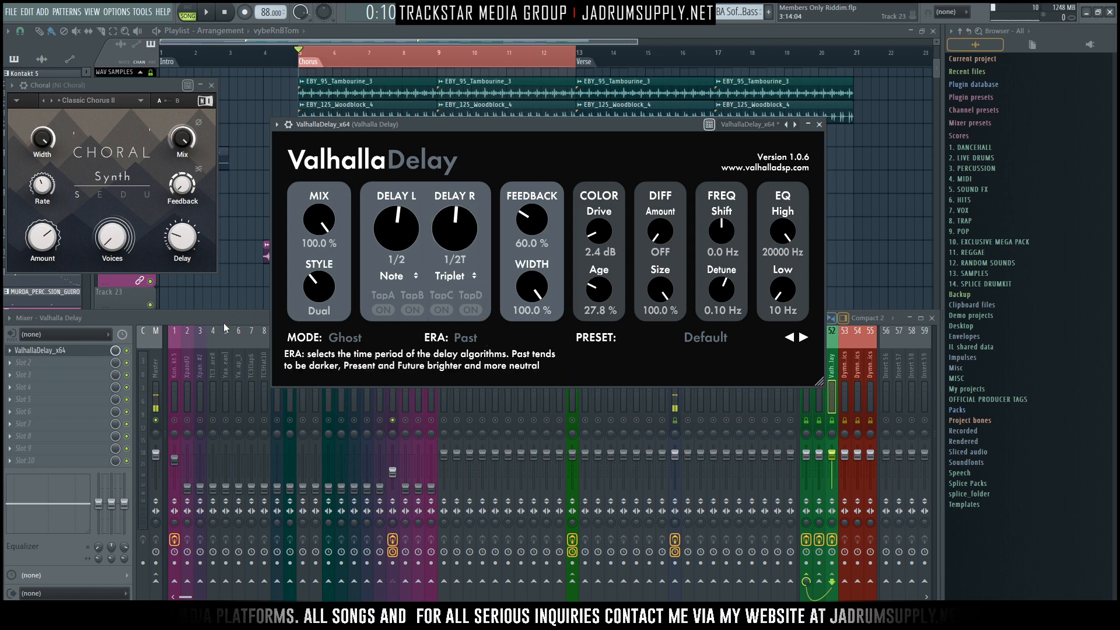
pyautogui.click(607, 394)
pyautogui.click(393, 373)
pyautogui.press('space')
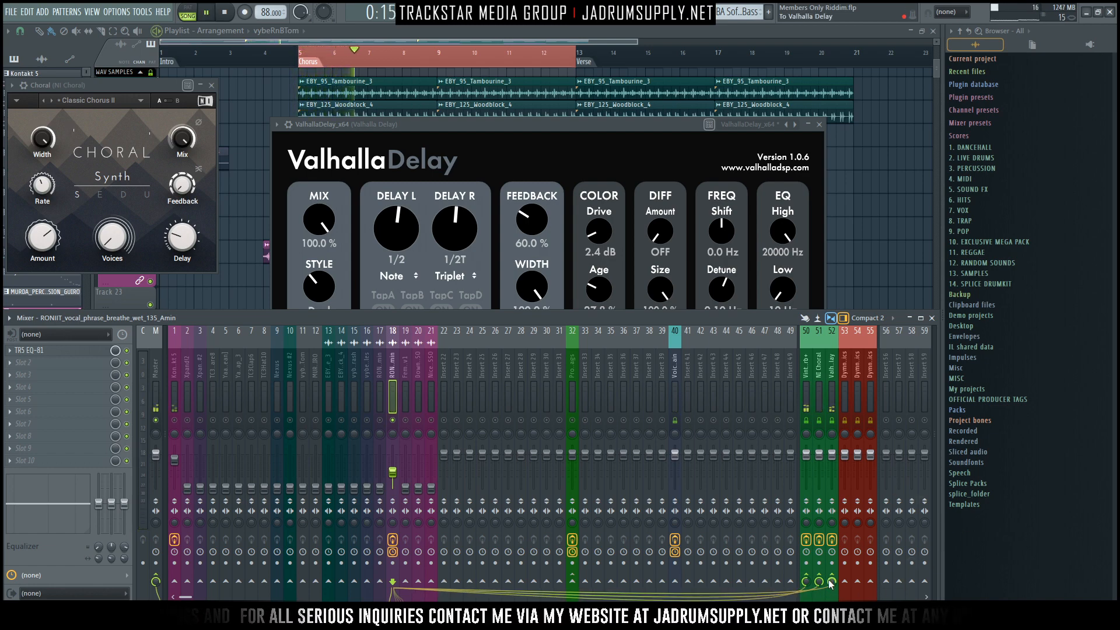
# Step: Add Fruity Parametric EQ 2 after ValhallaDelay on the Valhalla Delay insert and load its Full Wave Filter preset
pyautogui.click(832, 379)
pyautogui.press('space')
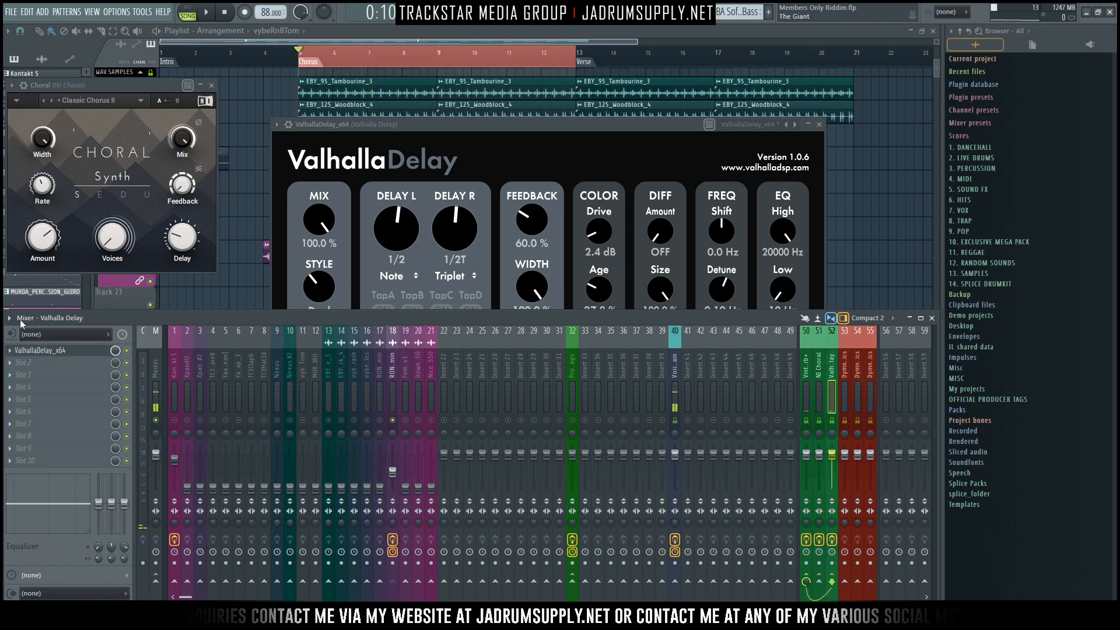
pyautogui.click(77, 368)
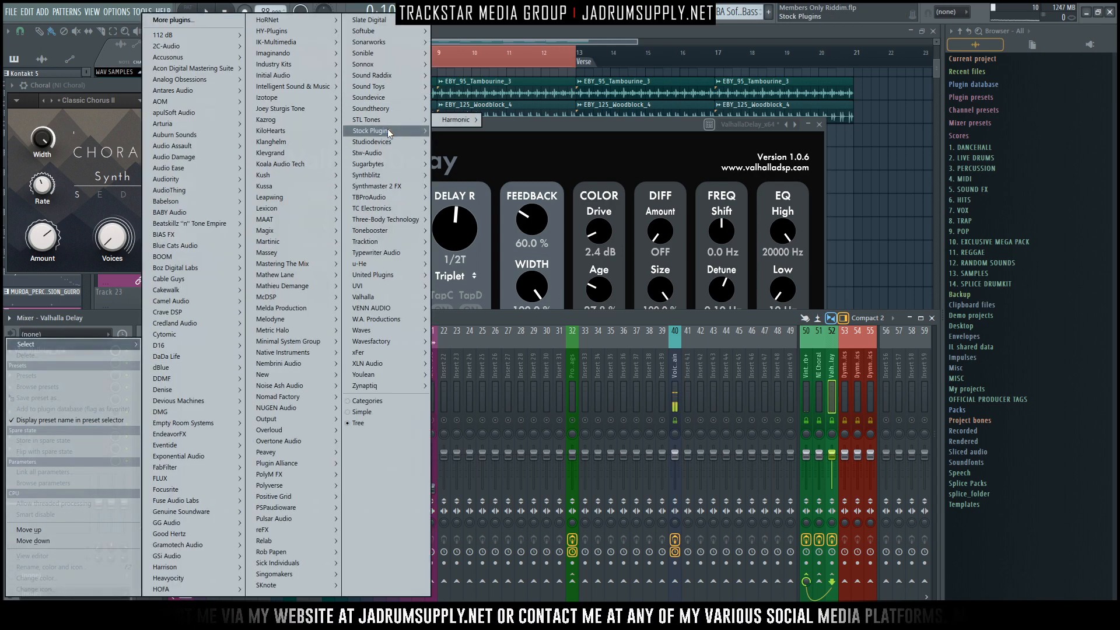
pyautogui.moveTo(388, 131)
pyautogui.moveTo(461, 141)
pyautogui.click(511, 141)
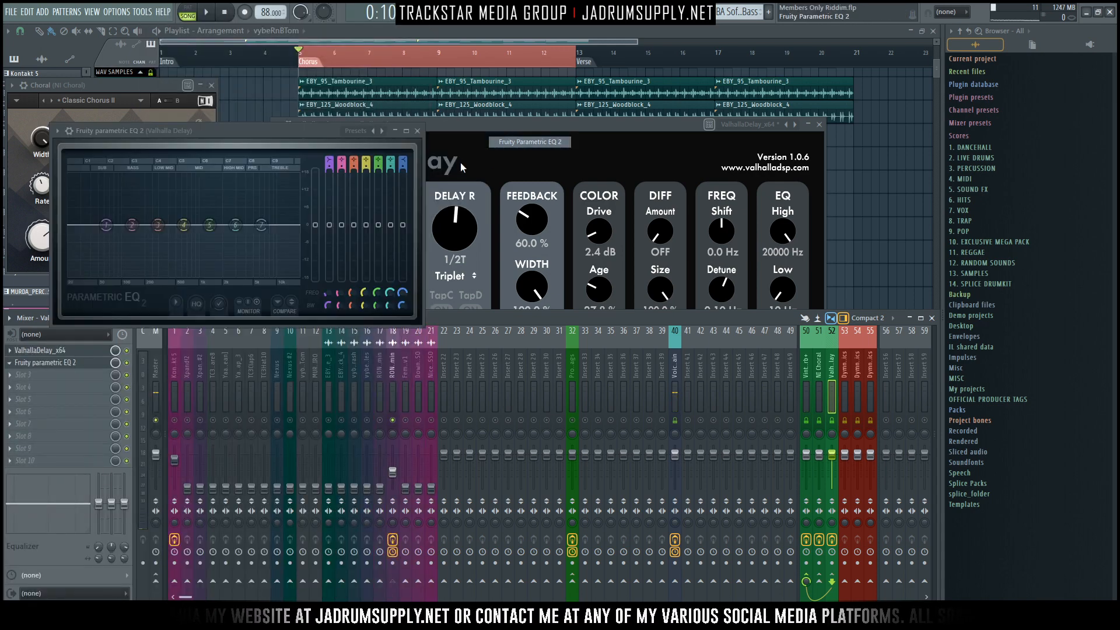
pyautogui.click(381, 131)
pyautogui.click(436, 96)
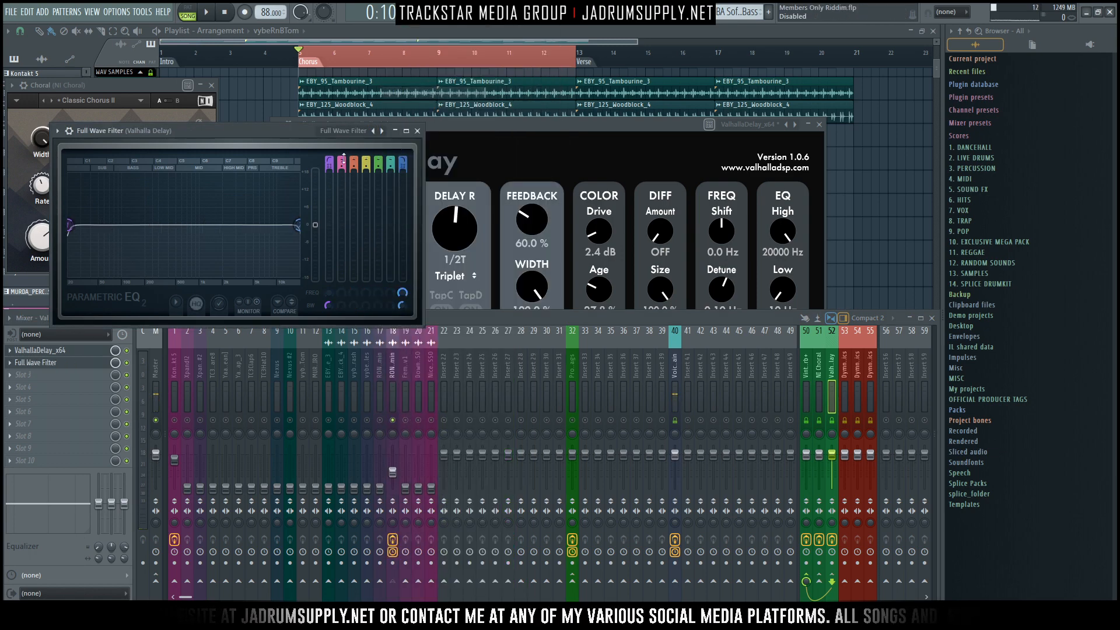
# Step: Steepen the EQ's low-cut and high-cut filters and raise the low-cut frequency into the bass range during playback
pyautogui.moveTo(331, 164); pyautogui.dragTo(331, 152)
pyautogui.press('space')
pyautogui.moveTo(69, 225); pyautogui.dragTo(124, 225)
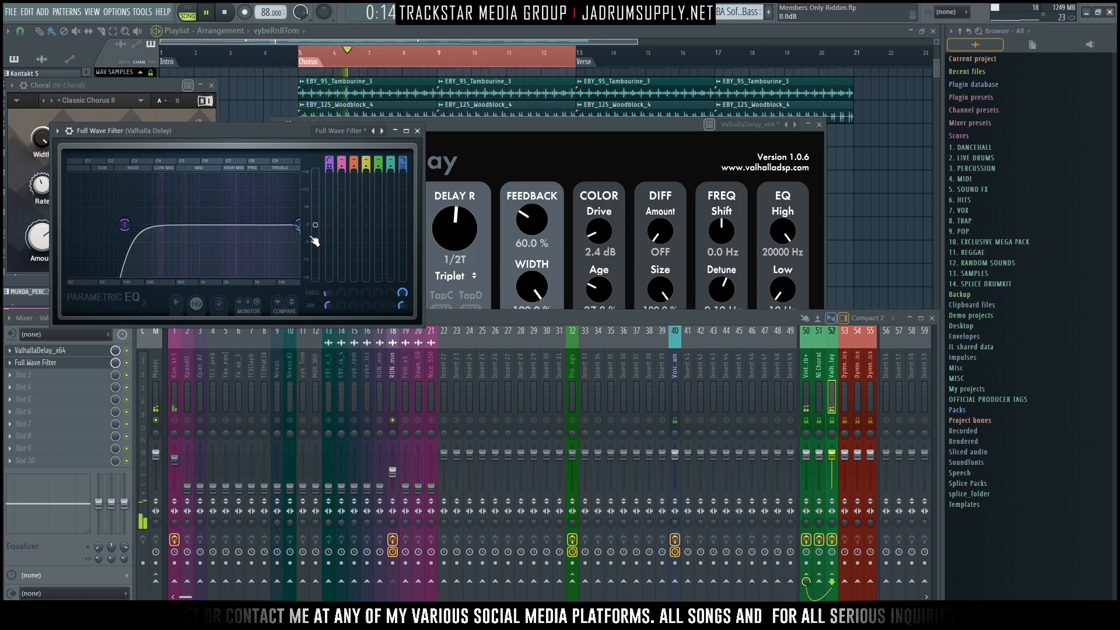
pyautogui.moveTo(402, 164); pyautogui.dragTo(403, 152)
pyautogui.moveTo(124, 225); pyautogui.dragTo(133, 225)
pyautogui.moveTo(241, 129); pyautogui.dragTo(390, 99)
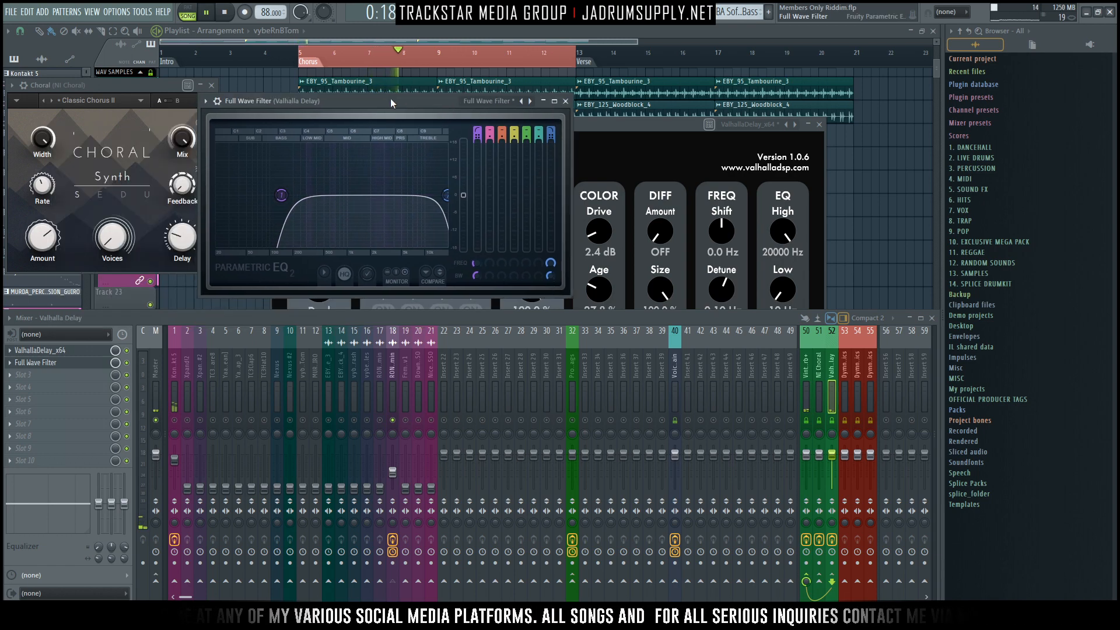
pyautogui.press('space')
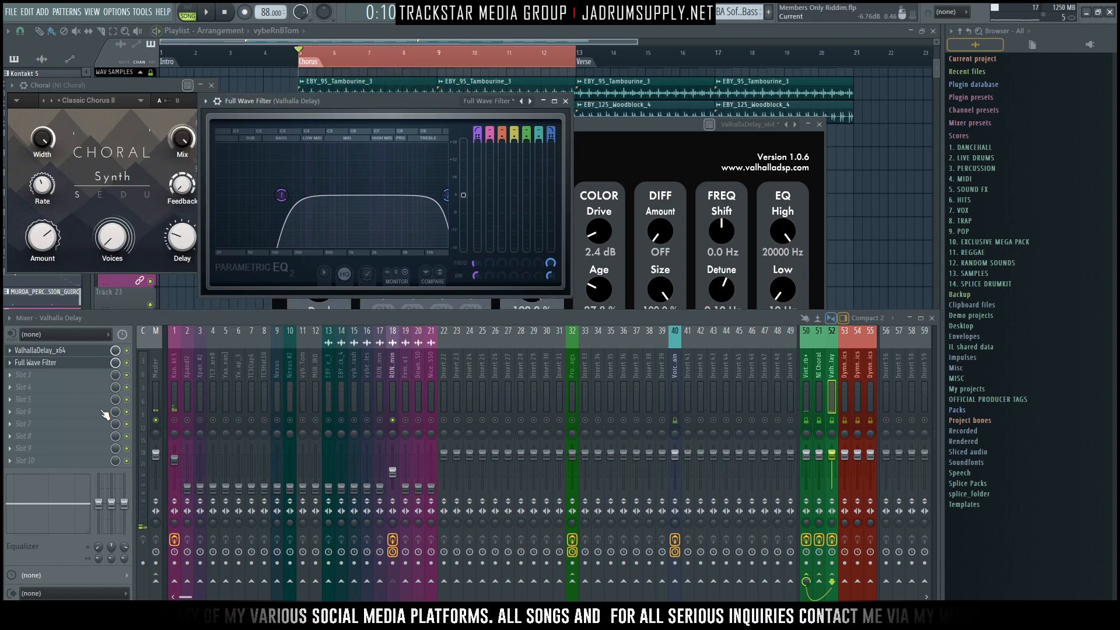
# Step: Load Soundtoys PanMan in the third slot of the Valhalla Delay insert and choose its Pendulum Pan preset
pyautogui.click(52, 384)
pyautogui.moveTo(394, 91)
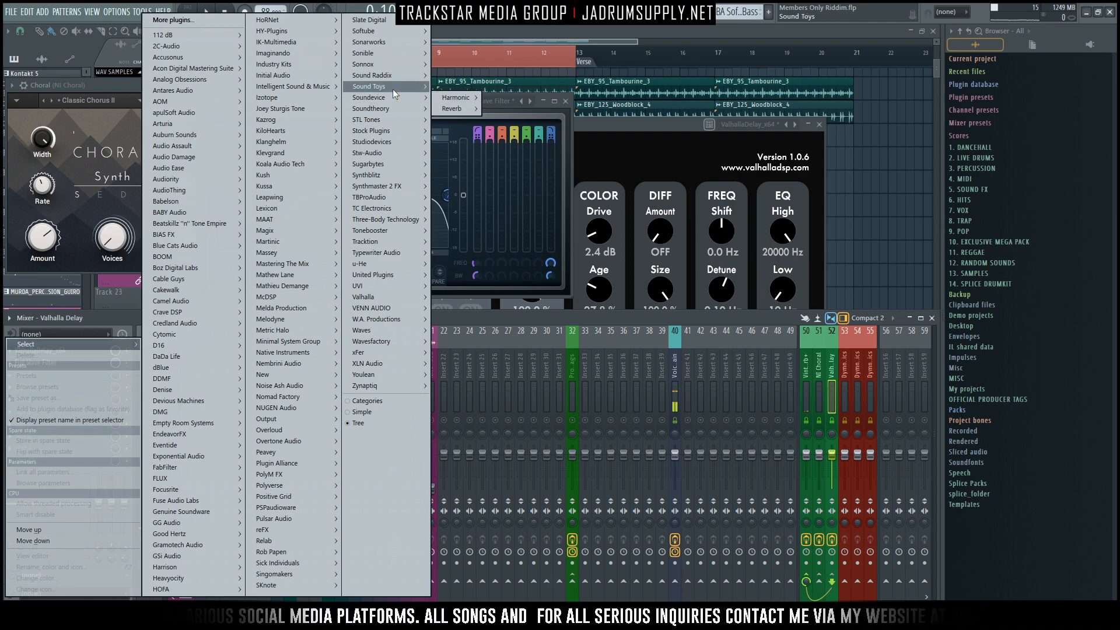
pyautogui.moveTo(456, 141)
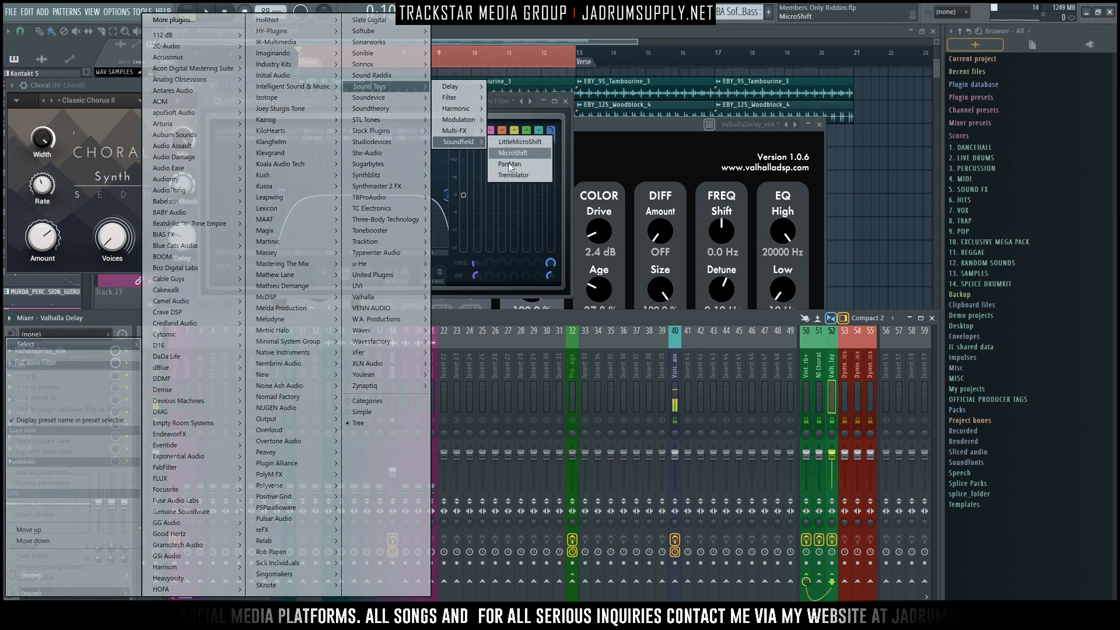
pyautogui.click(514, 163)
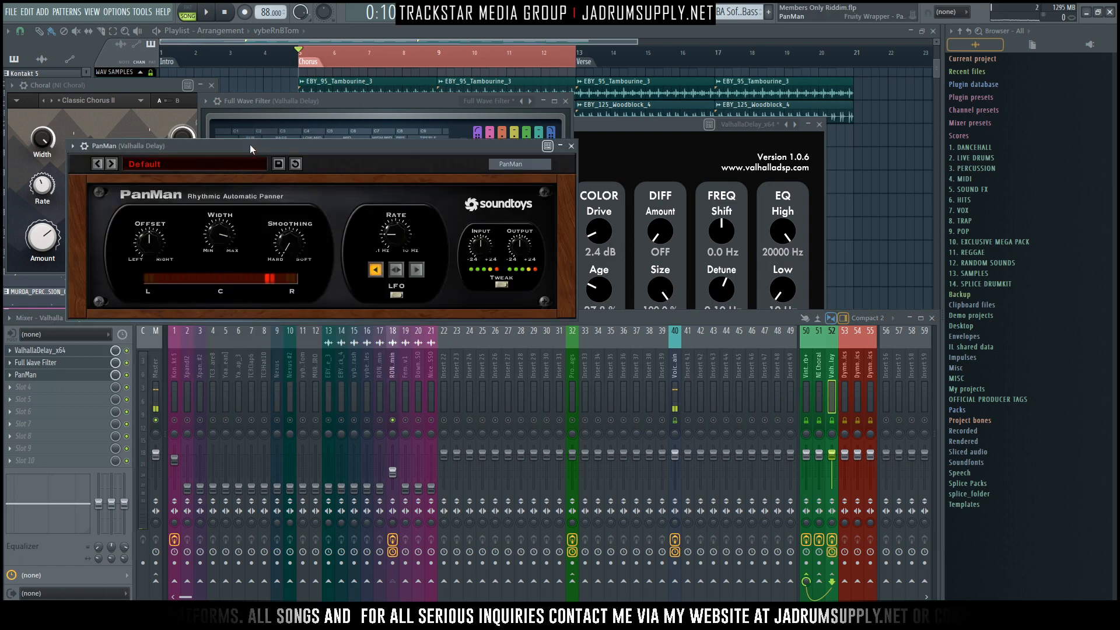
pyautogui.moveTo(258, 144); pyautogui.dragTo(394, 156)
pyautogui.press('space')
pyautogui.press('space')
pyautogui.moveTo(320, 157); pyautogui.dragTo(358, 133)
pyautogui.click(327, 155)
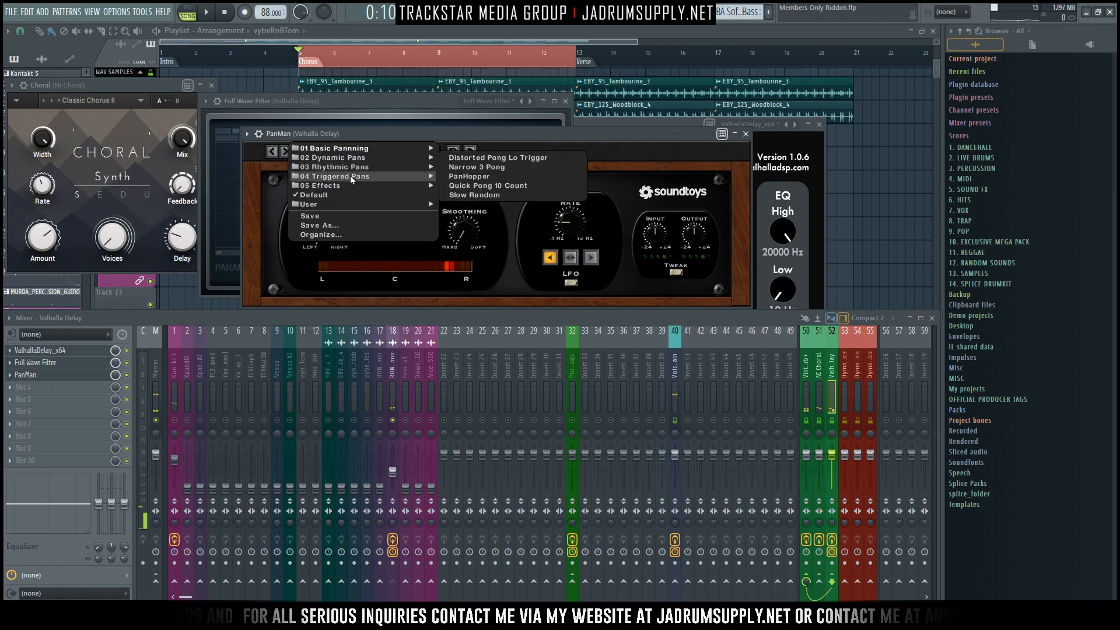
pyautogui.click(481, 212)
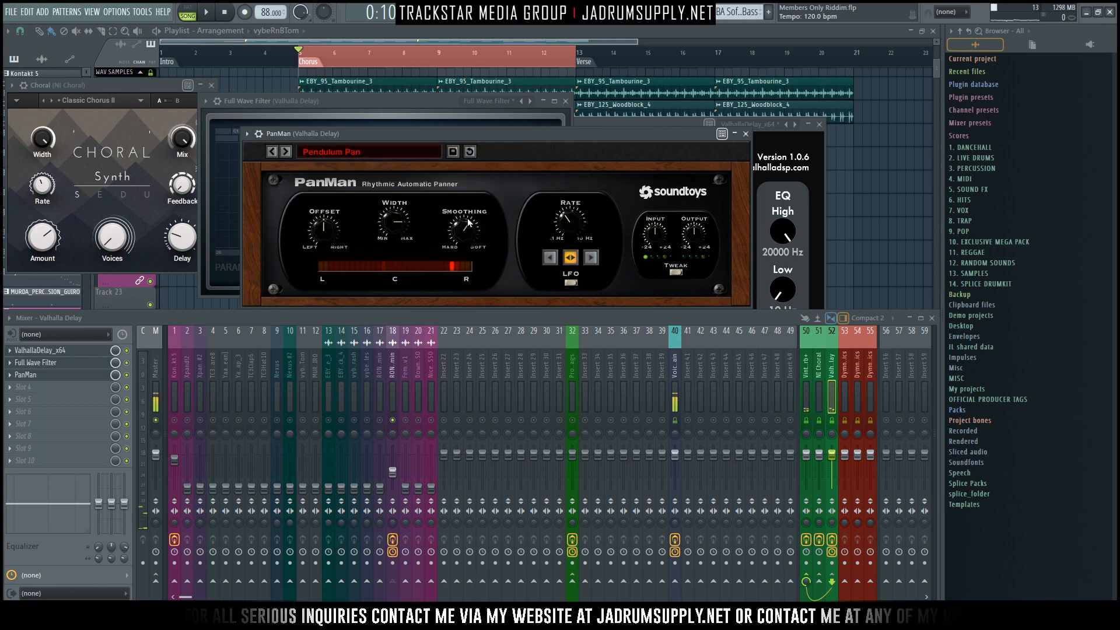
# Step: Set PanMan's Width to about 83.4 deg and Rate to 0.20 Hz, and turn Smoothing up toward soft
pyautogui.moveTo(394, 215); pyautogui.dragTo(400, 249)
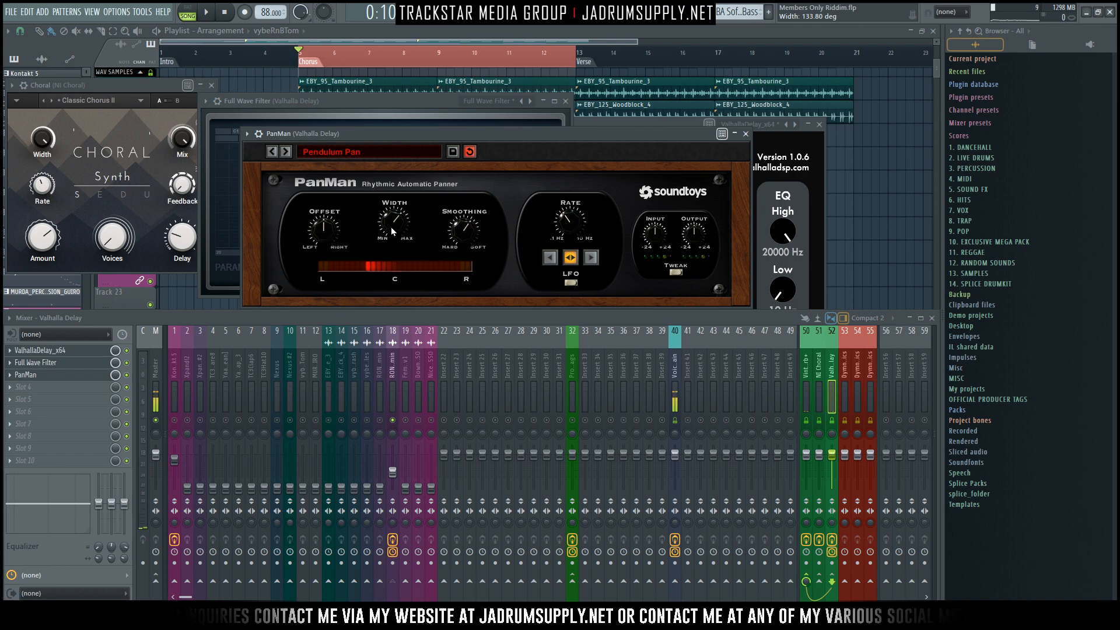
pyautogui.moveTo(458, 228); pyautogui.dragTo(464, 192)
pyautogui.moveTo(563, 218); pyautogui.dragTo(565, 249)
pyautogui.moveTo(395, 231); pyautogui.dragTo(399, 265)
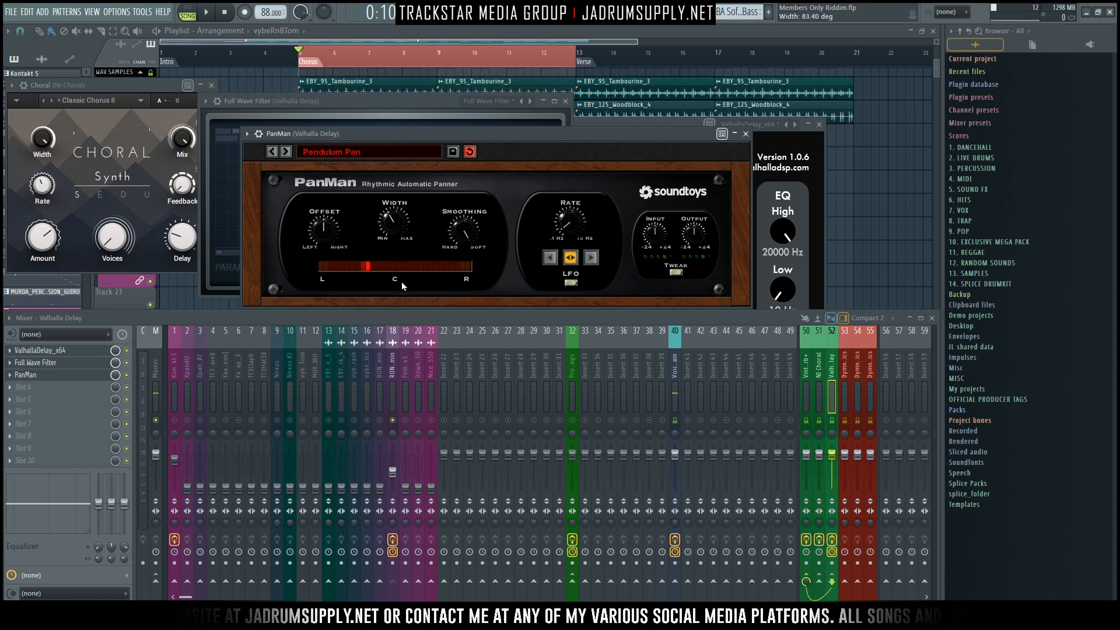
pyautogui.moveTo(567, 217); pyautogui.dragTo(570, 225)
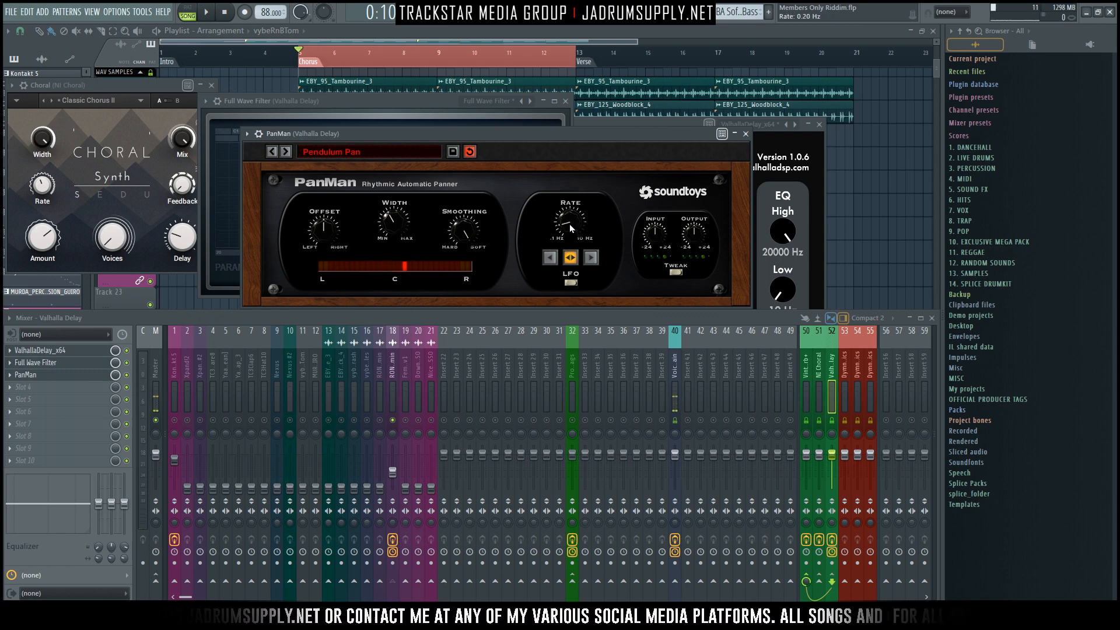
# Step: Audition the vocal phrase with its effects, bring back the muted tracks, and lower the vocal phrase fader slightly in the full mix
pyautogui.click(401, 385)
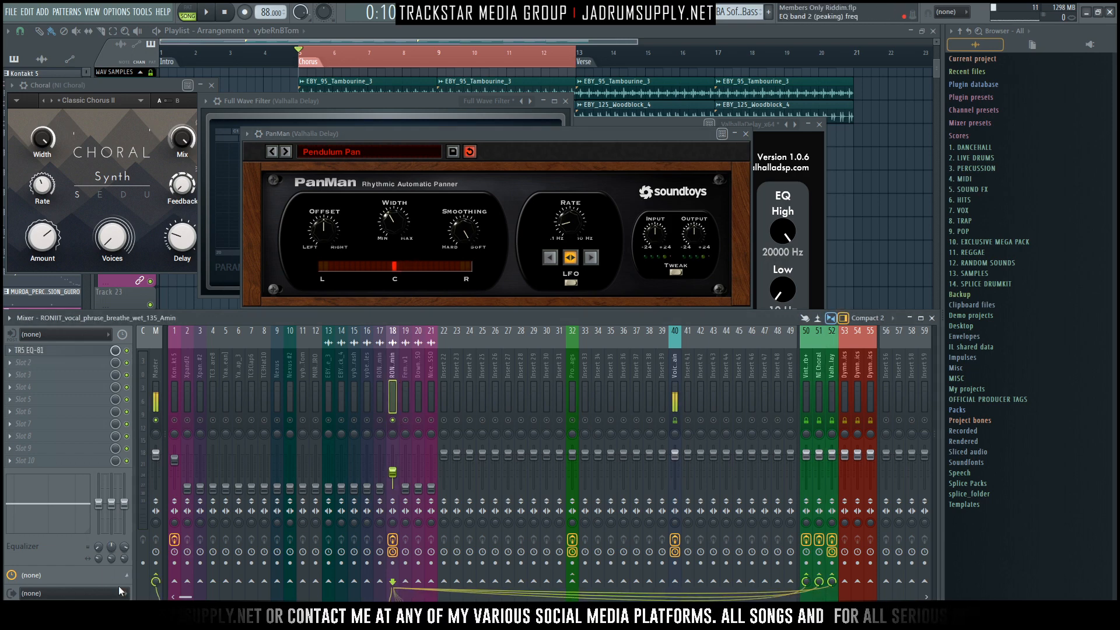
pyautogui.press('space')
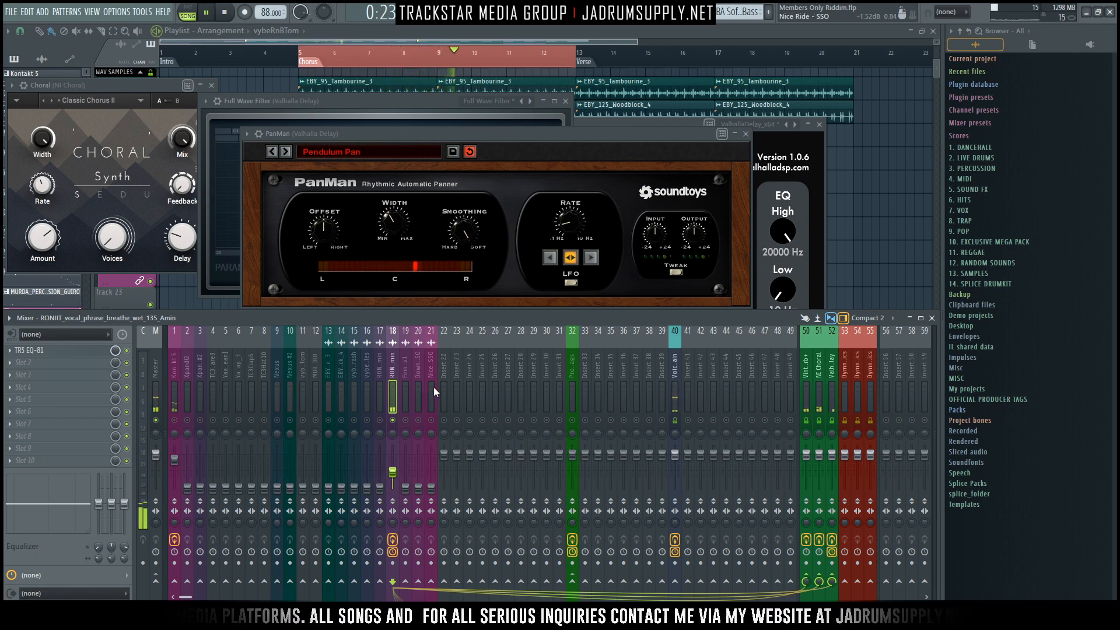
pyautogui.press('space')
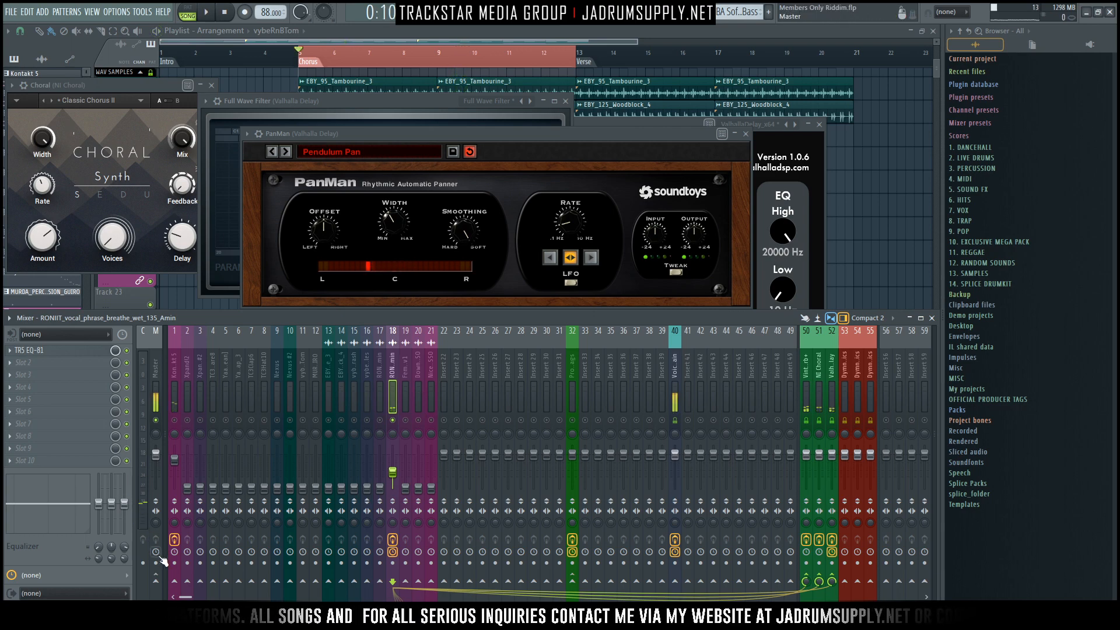
pyautogui.press('space')
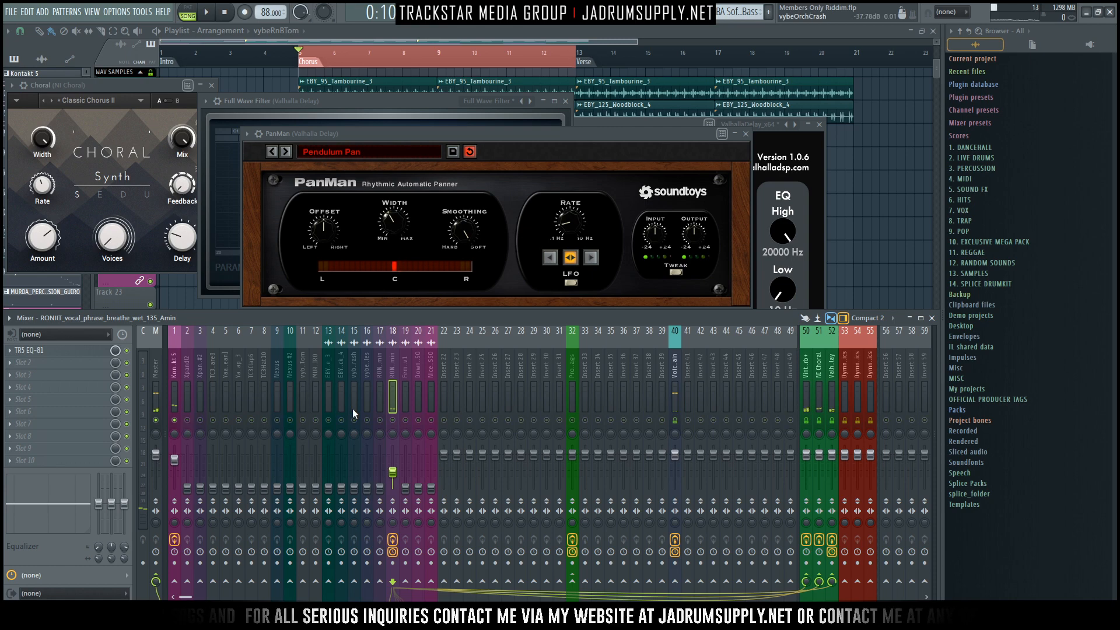
pyautogui.press('space')
pyautogui.press('space')
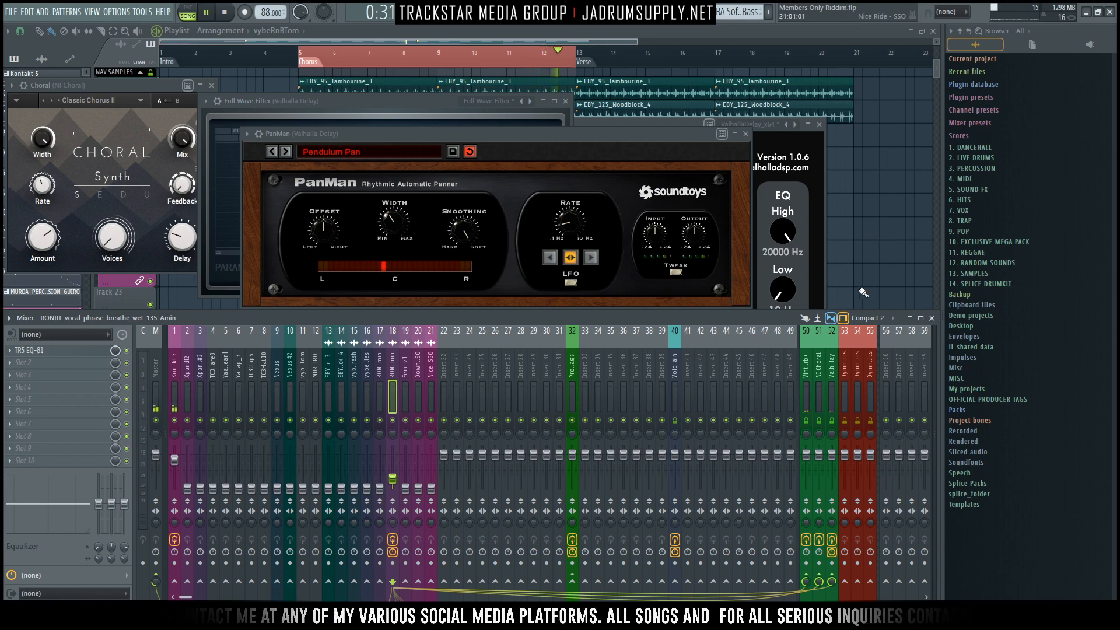
pyautogui.press('space')
# Step: Load the Native Instruments Flair effect from the Mod Pack on the Vintage Verb+ insert, placing it ahead of ValhallaVintageVerb
pyautogui.click(807, 374)
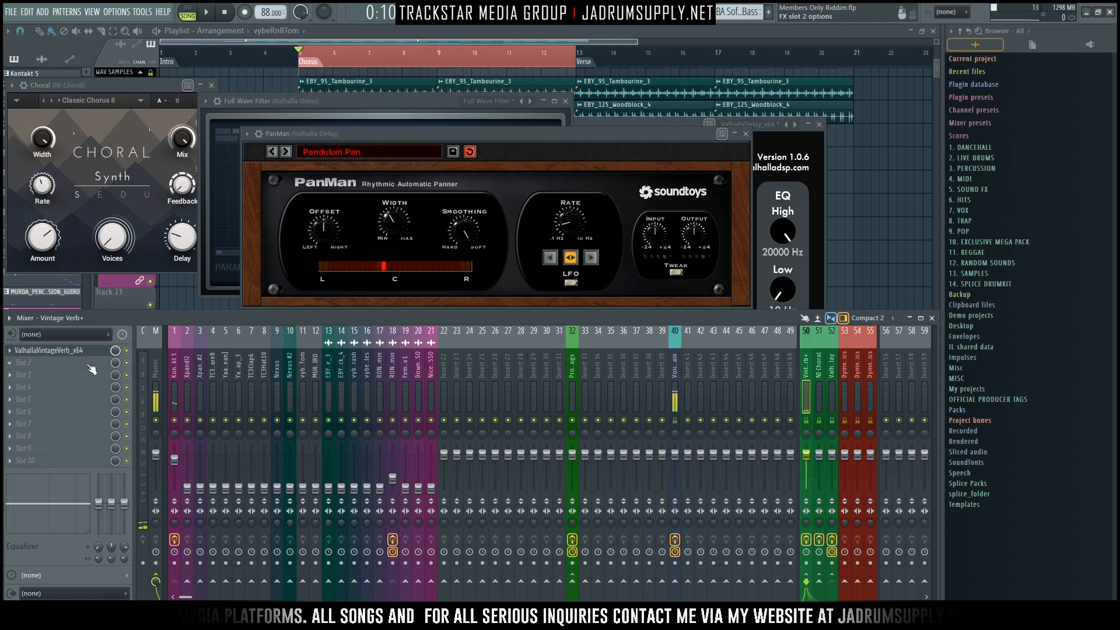
pyautogui.click(93, 362)
pyautogui.moveTo(70, 344)
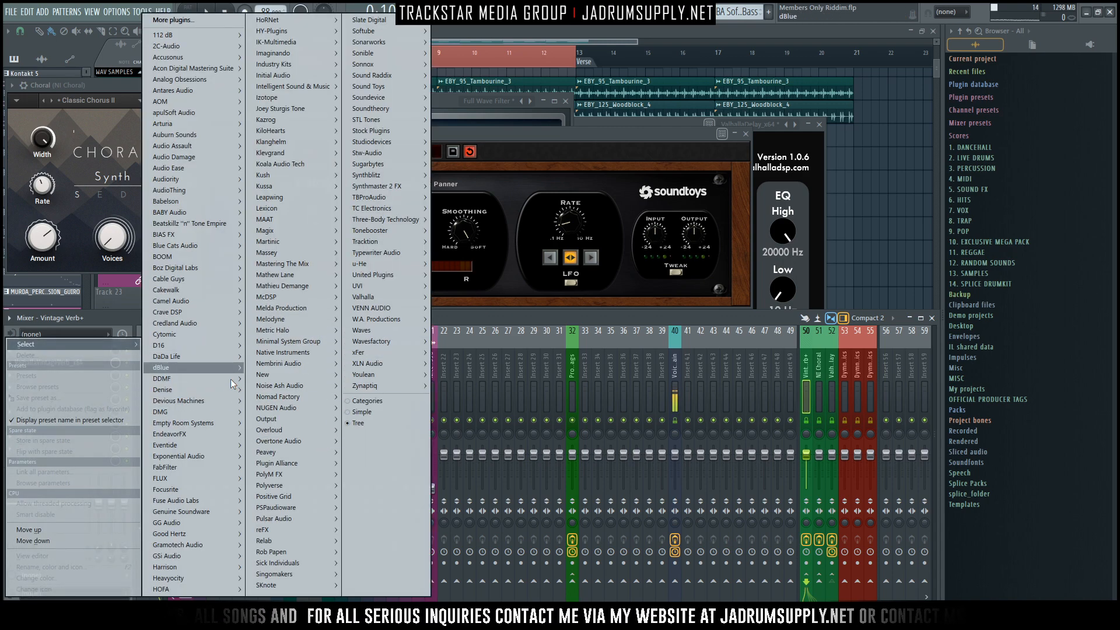
pyautogui.moveTo(302, 401)
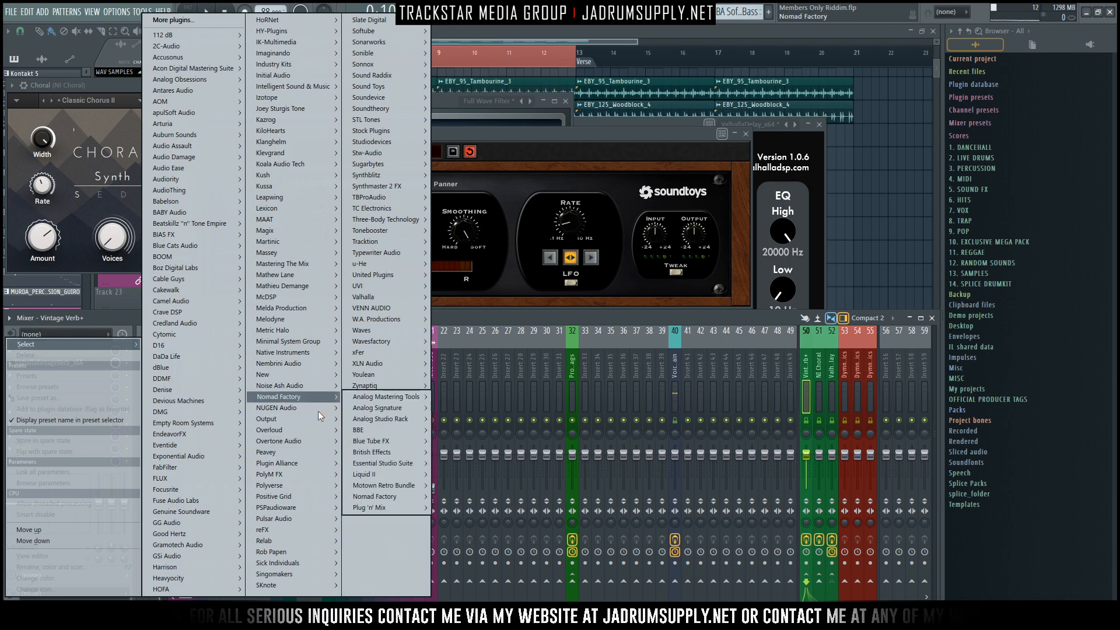
pyautogui.moveTo(328, 354)
pyautogui.moveTo(376, 355)
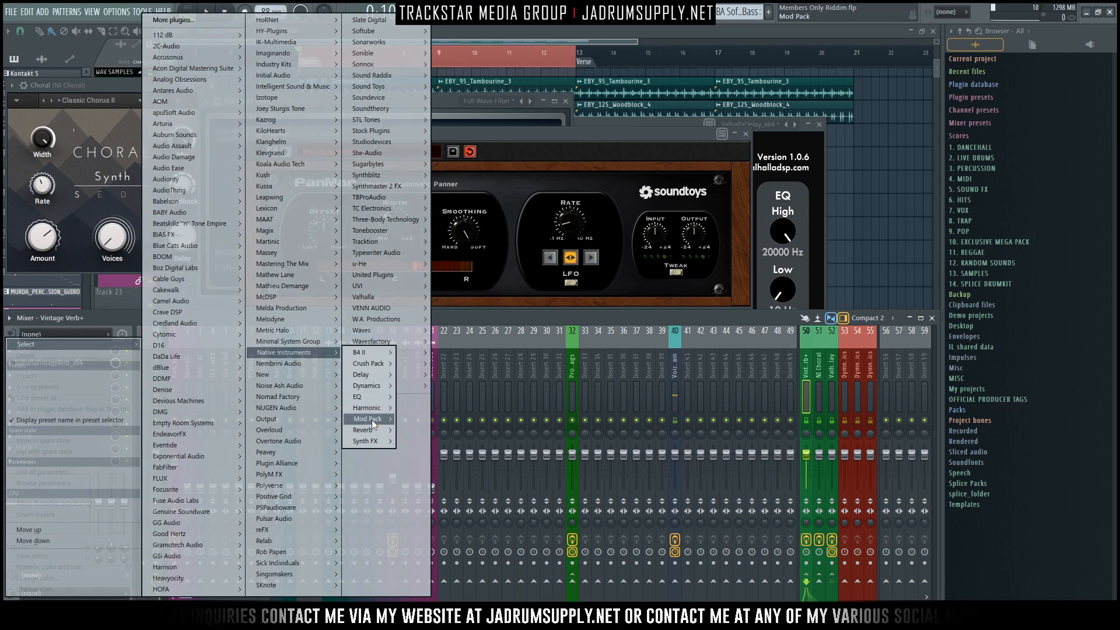
pyautogui.click(414, 431)
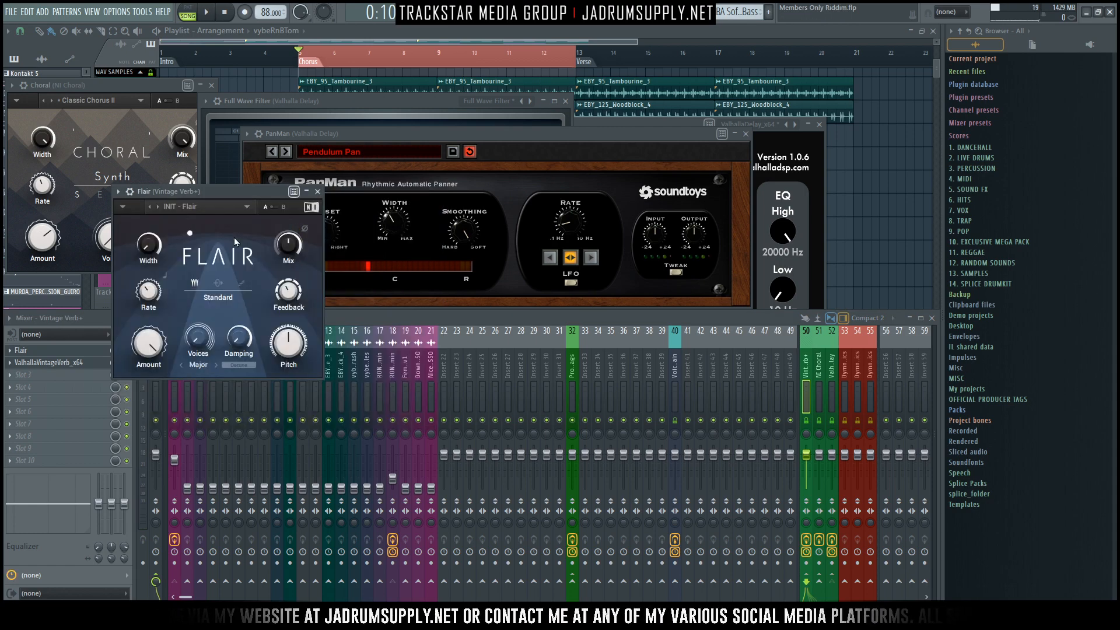
# Step: Apply Flair's Very Subtle flanger preset and move its window clear of the mixer tracks
pyautogui.click(209, 207)
pyautogui.moveTo(236, 222)
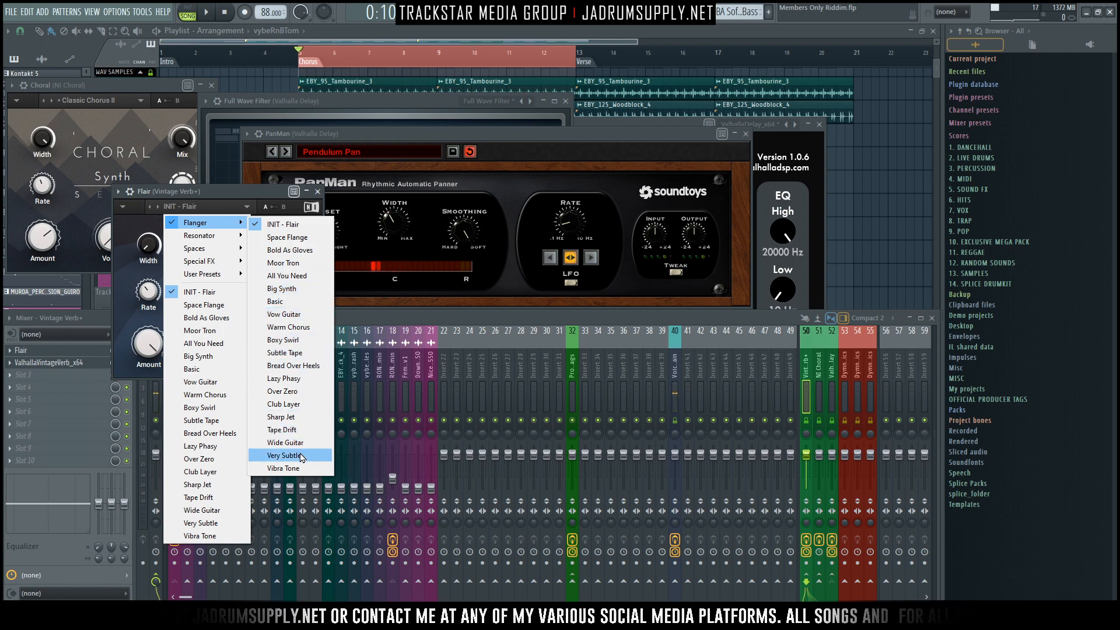
pyautogui.click(299, 459)
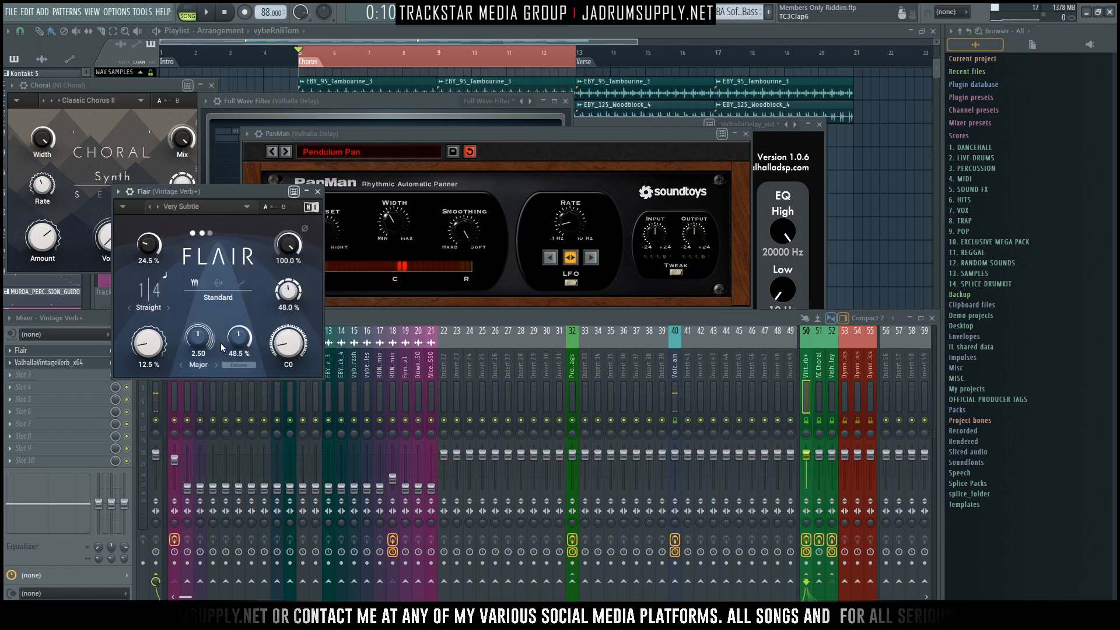
pyautogui.moveTo(204, 192); pyautogui.dragTo(609, 134)
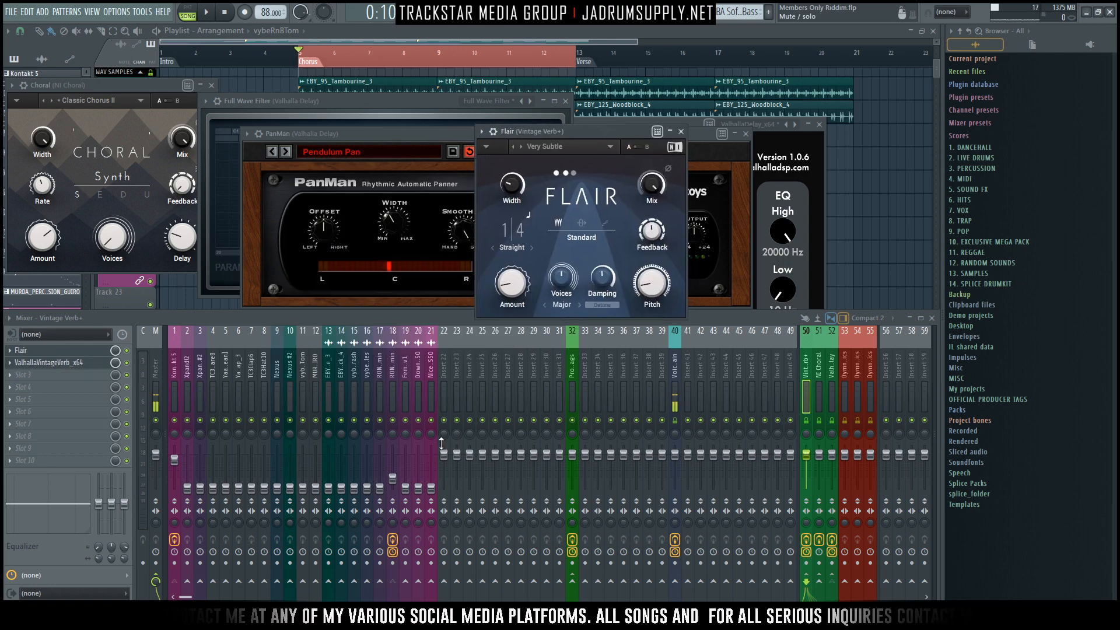
# Step: Solo the vocal phrase track, choose Flair's Space Flange preset, and play the chorus to hear it
pyautogui.rightClick(393, 420)
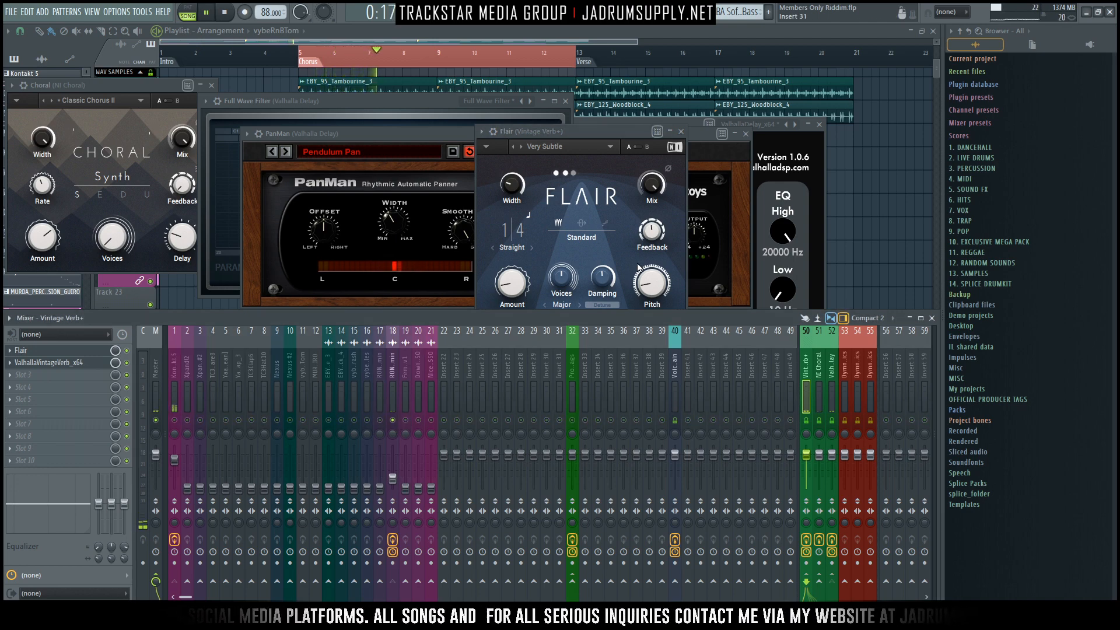
pyautogui.click(610, 148)
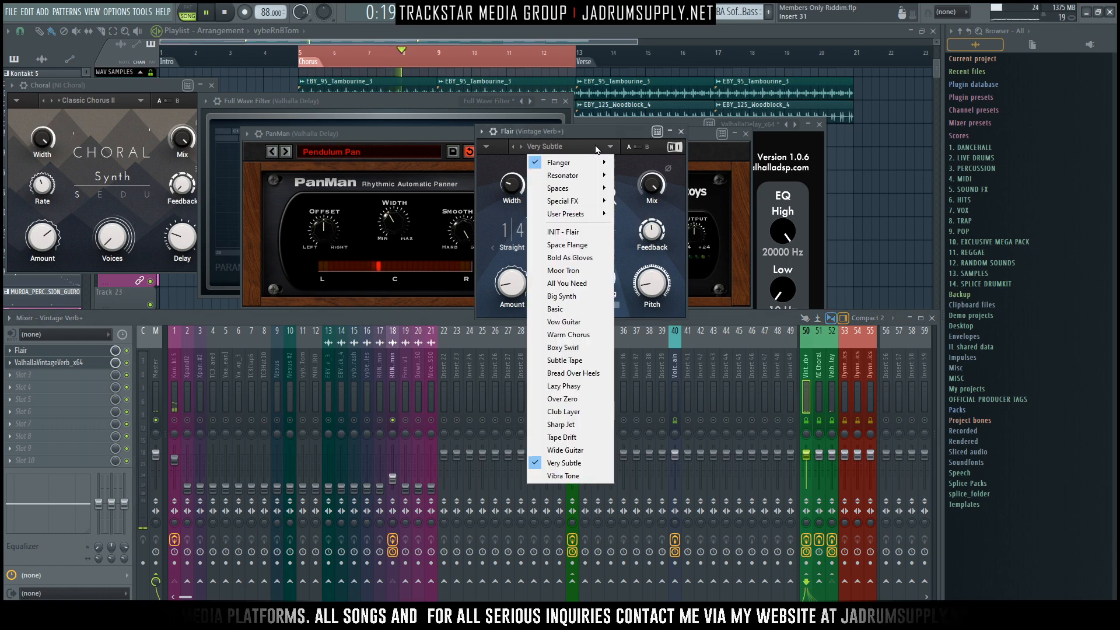
pyautogui.click(586, 246)
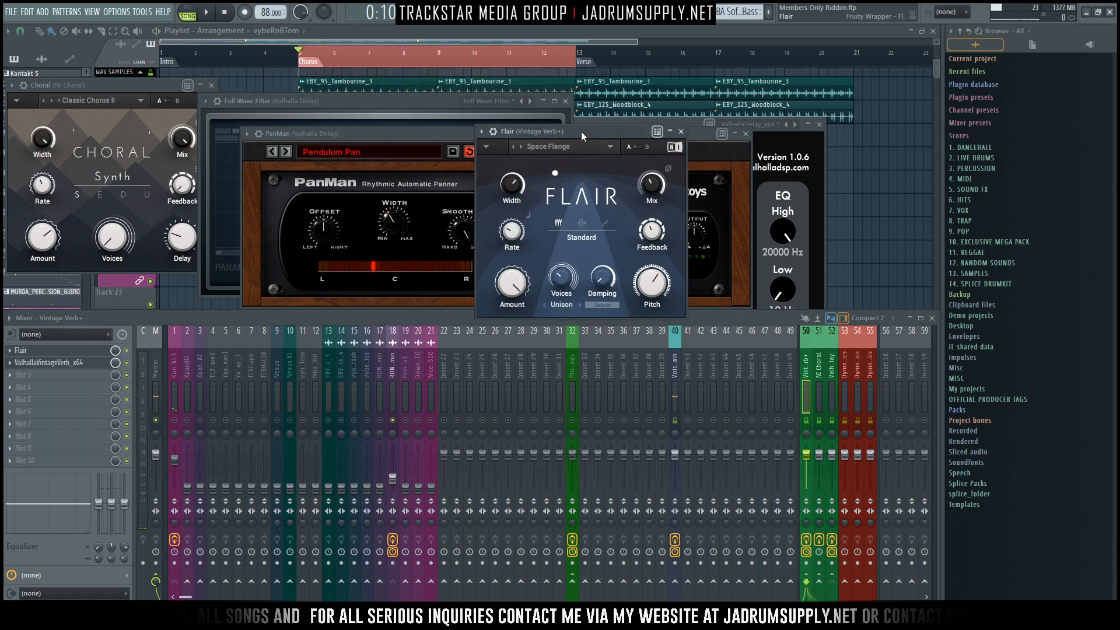
pyautogui.moveTo(581, 131); pyautogui.dragTo(555, 133)
pyautogui.press('space')
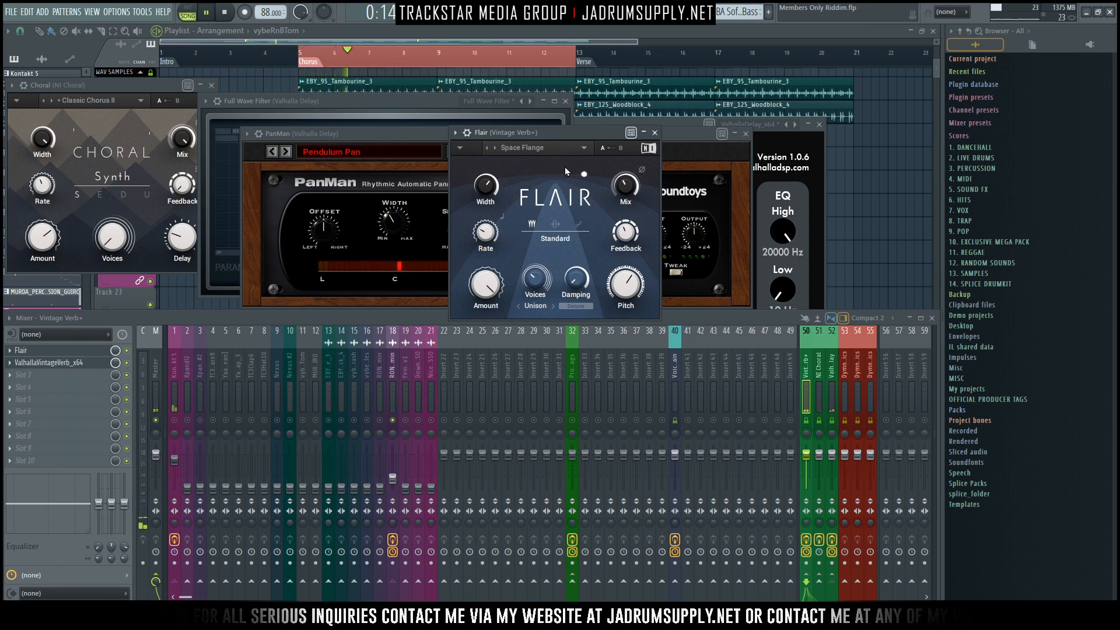
# Step: Unsolo the vocal phrase, select its mixer track, and clear the plugin windows to view the playlist's upper tracks
pyautogui.rightClick(398, 421)
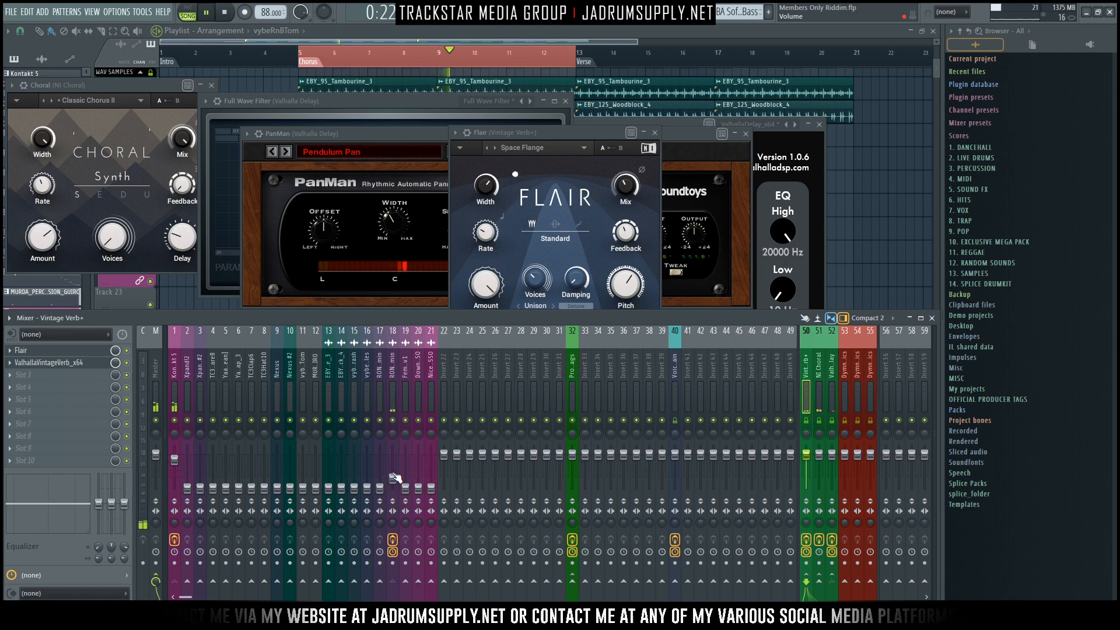
pyautogui.click(394, 479)
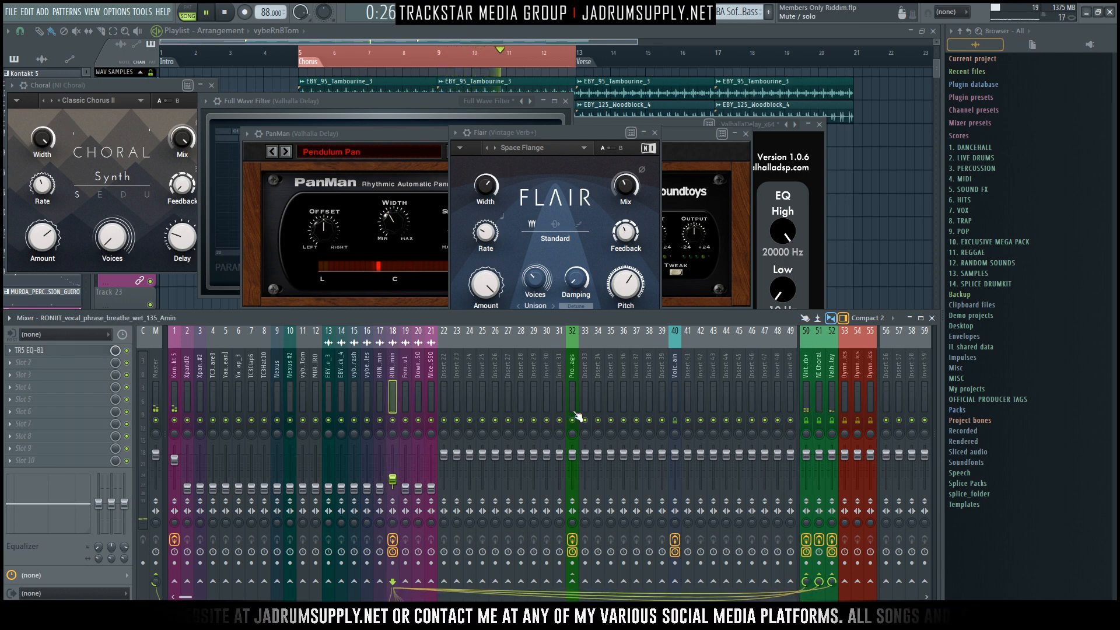
pyautogui.rightClick(892, 188)
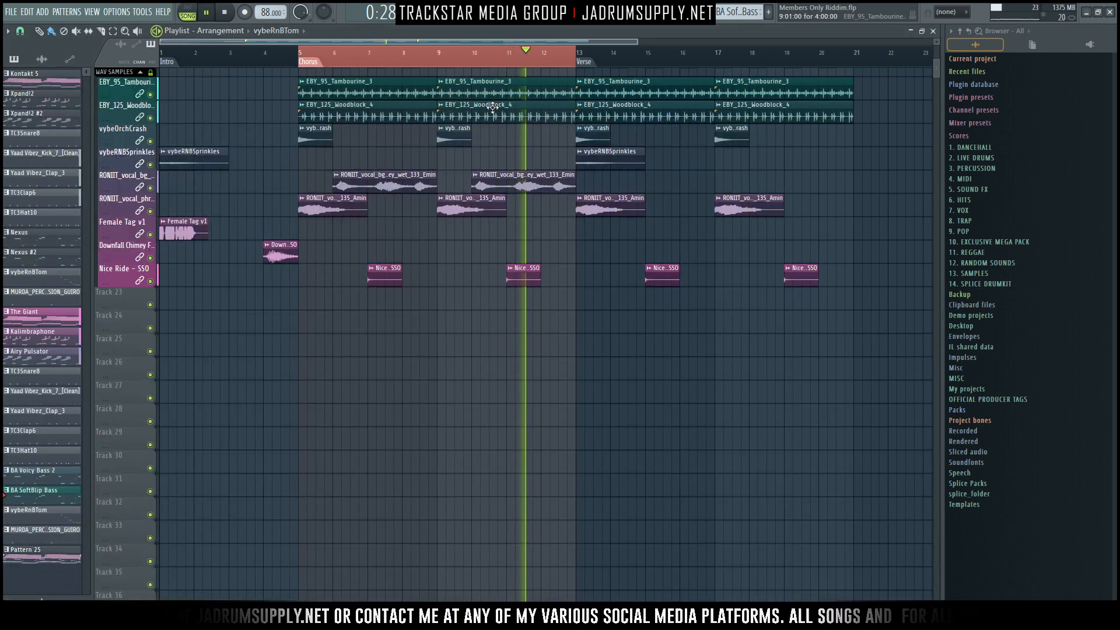
pyautogui.scroll(9, 422, 288)
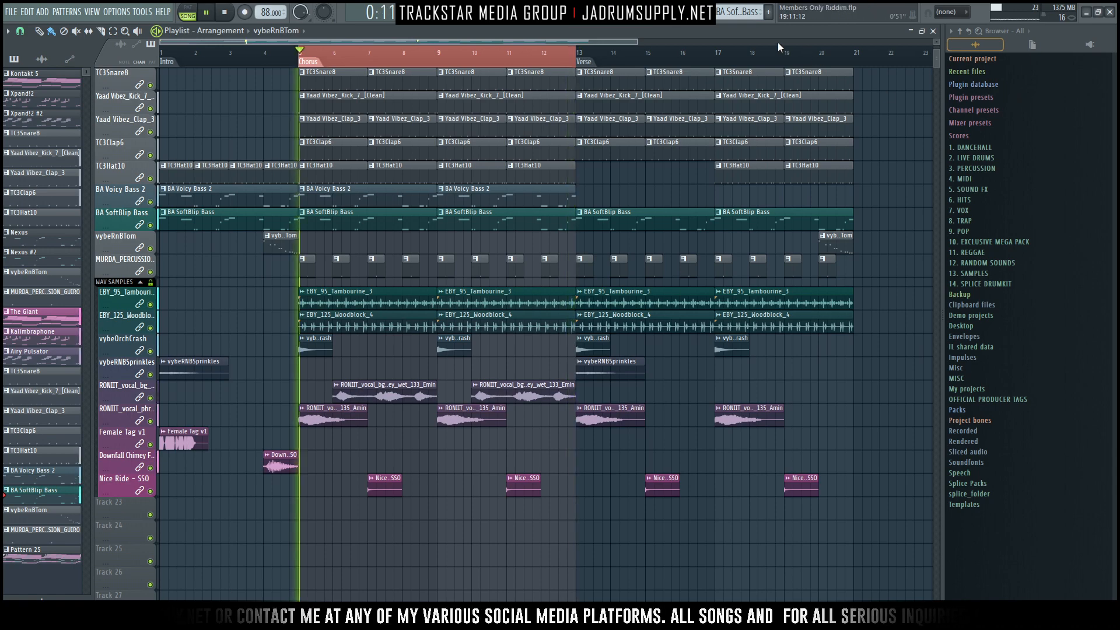
# Step: Reopen the mixer, select inserts 2 through 17, and raise their faders together to about 45% (-14.4 dB) during playback
pyautogui.press('F9')
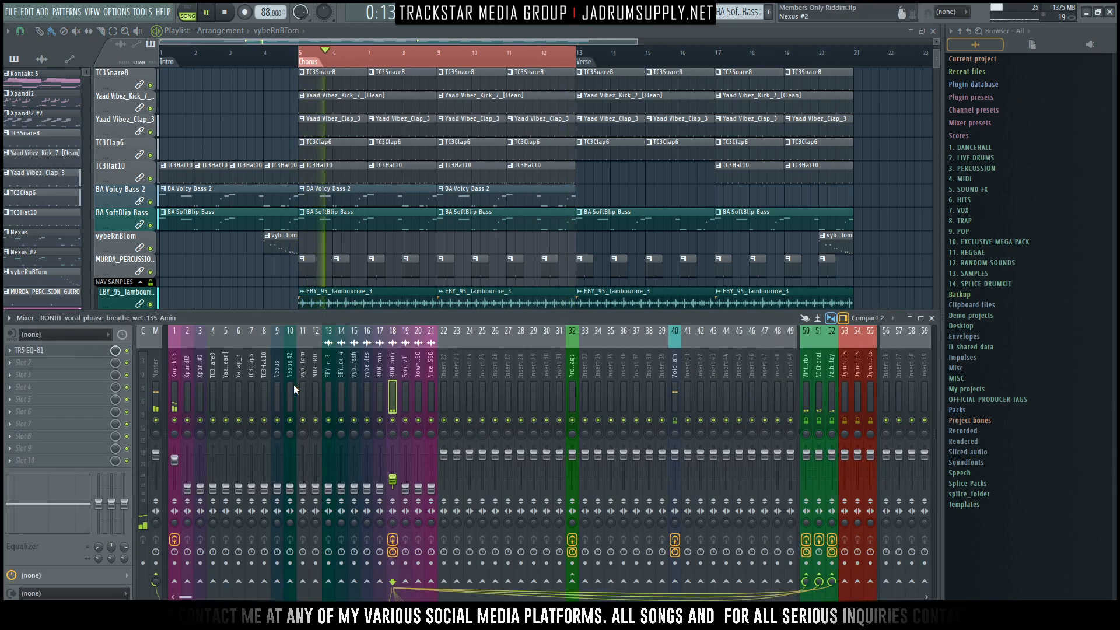
pyautogui.moveTo(190, 409); pyautogui.dragTo(374, 436)
pyautogui.moveTo(381, 488); pyautogui.dragTo(382, 478)
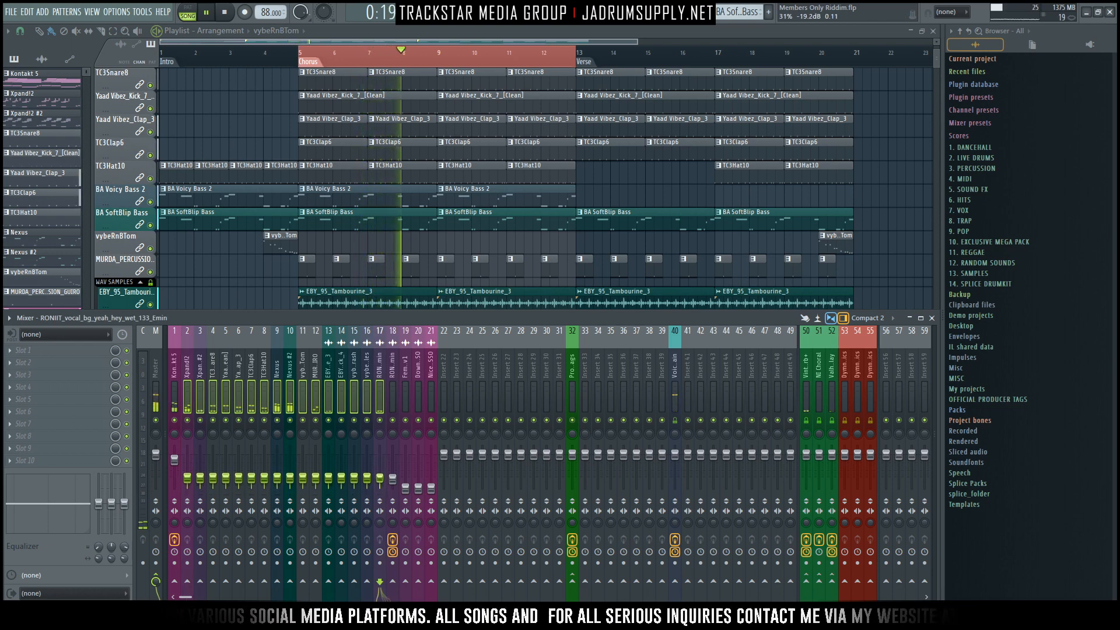
pyautogui.moveTo(381, 479); pyautogui.dragTo(382, 474)
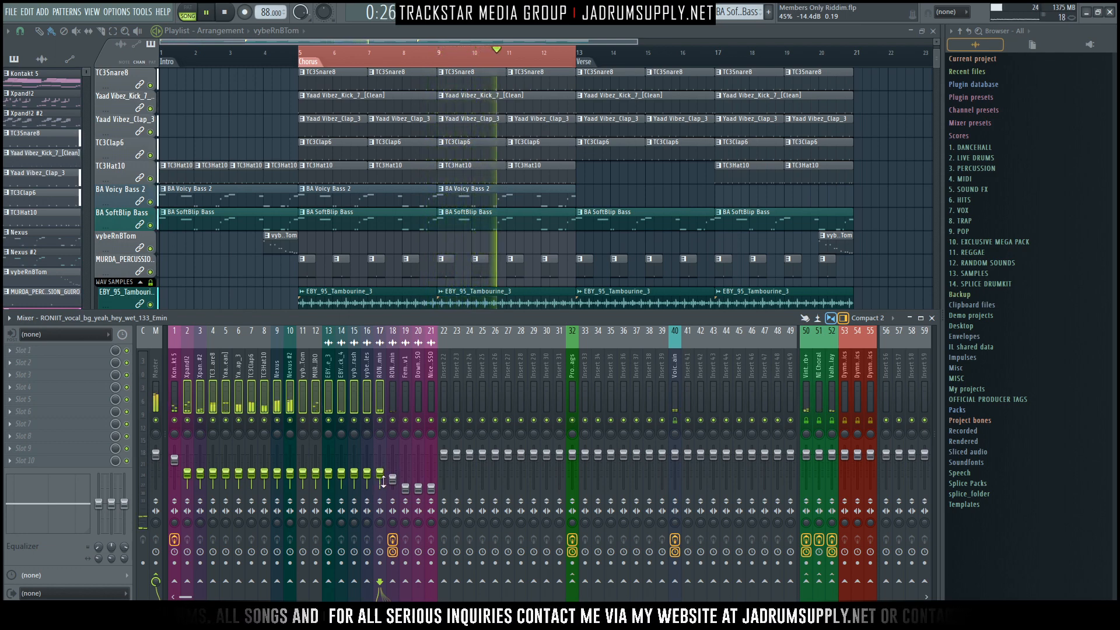
pyautogui.press('space')
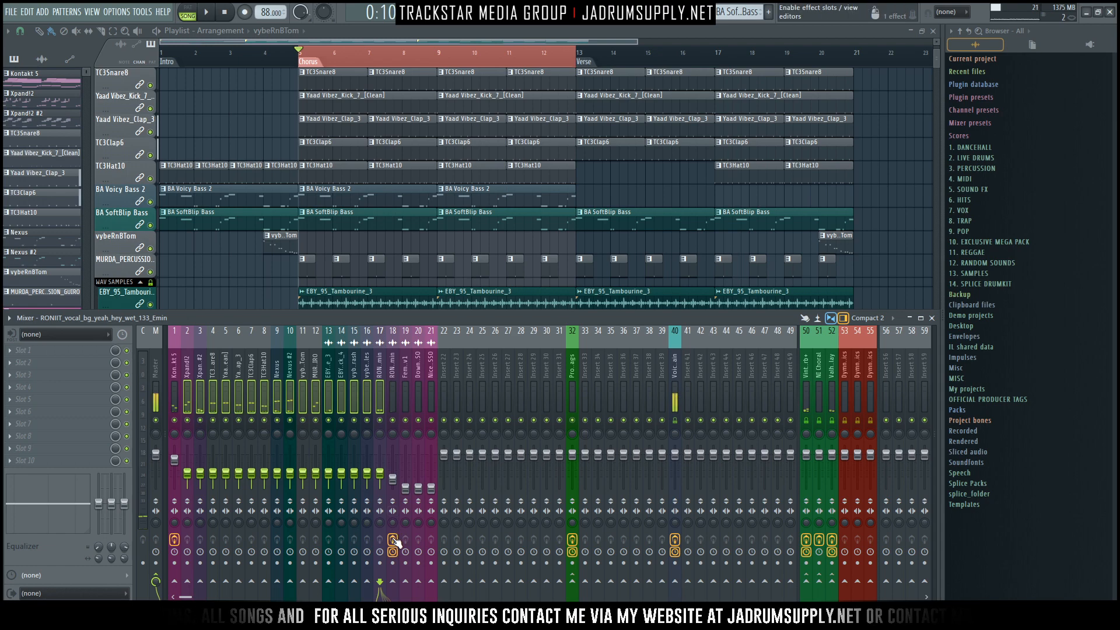
# Step: Copy the vocal phrase fader's value and raise the fader slightly above the neighbouring tracks
pyautogui.rightClick(394, 479)
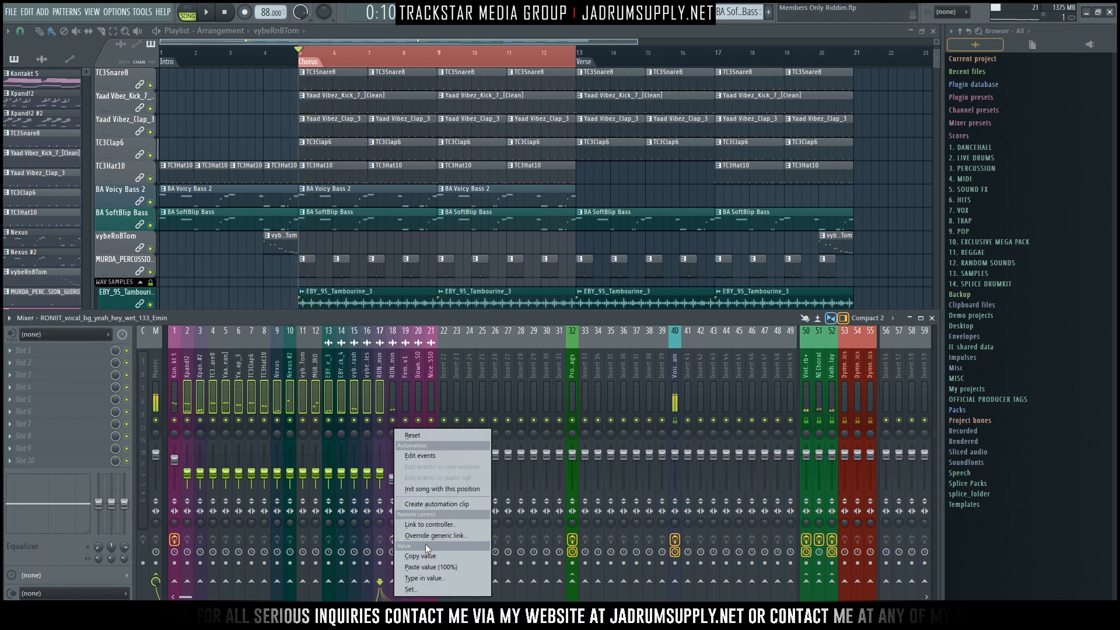
pyautogui.click(427, 555)
pyautogui.moveTo(393, 479); pyautogui.dragTo(393, 466)
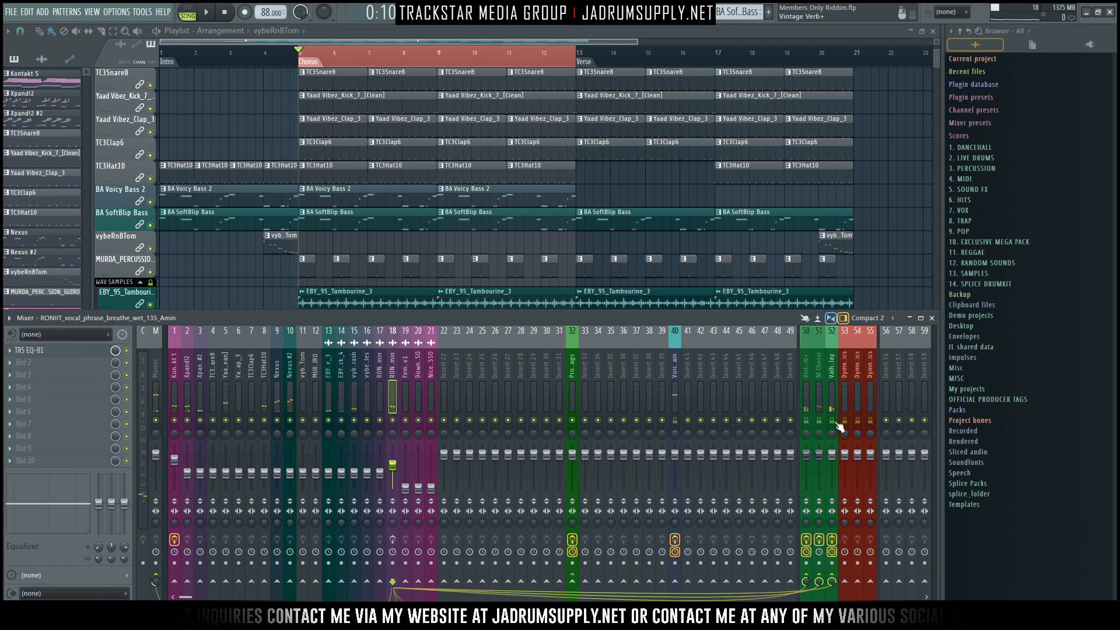
# Step: Audition the louder vocal phrase in the chorus, and paste the copied 22% value back onto its fader
pyautogui.press('space')
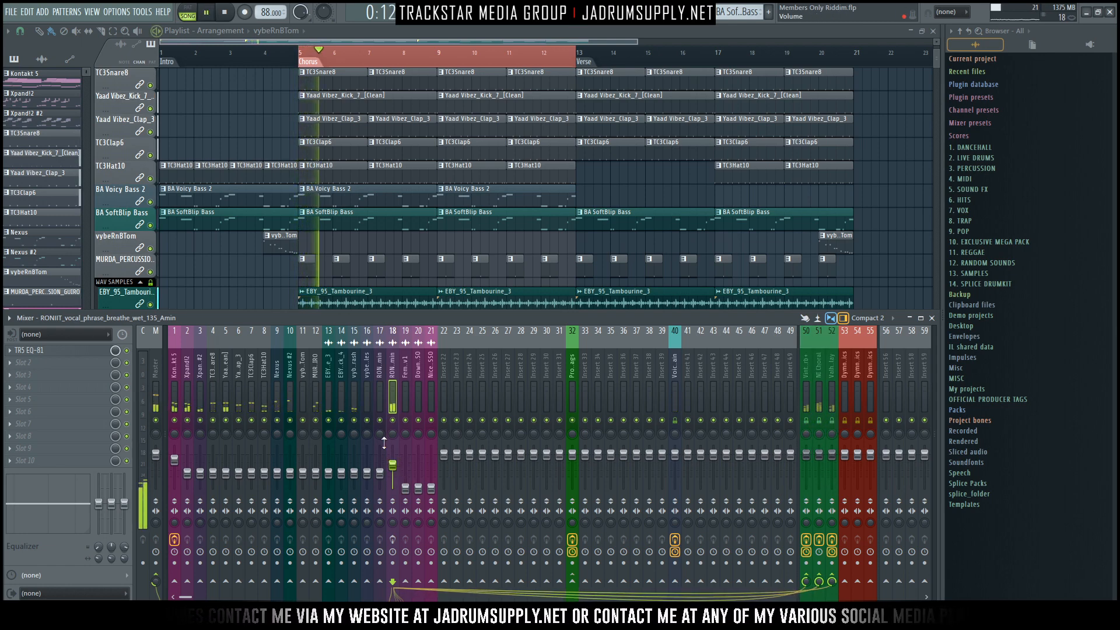
pyautogui.press('space')
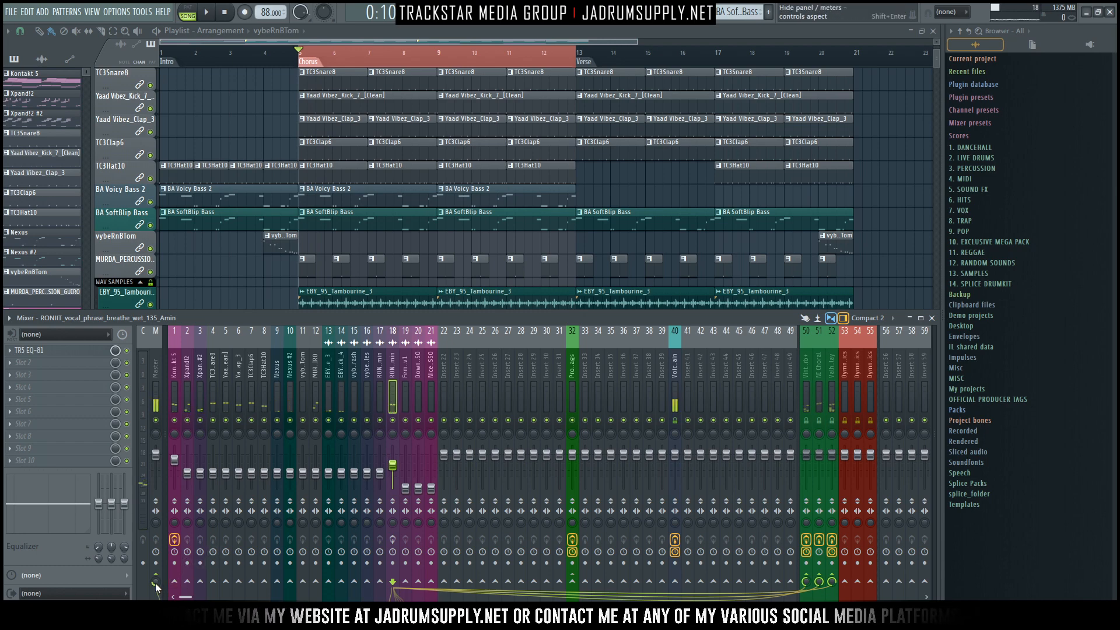
pyautogui.press('space')
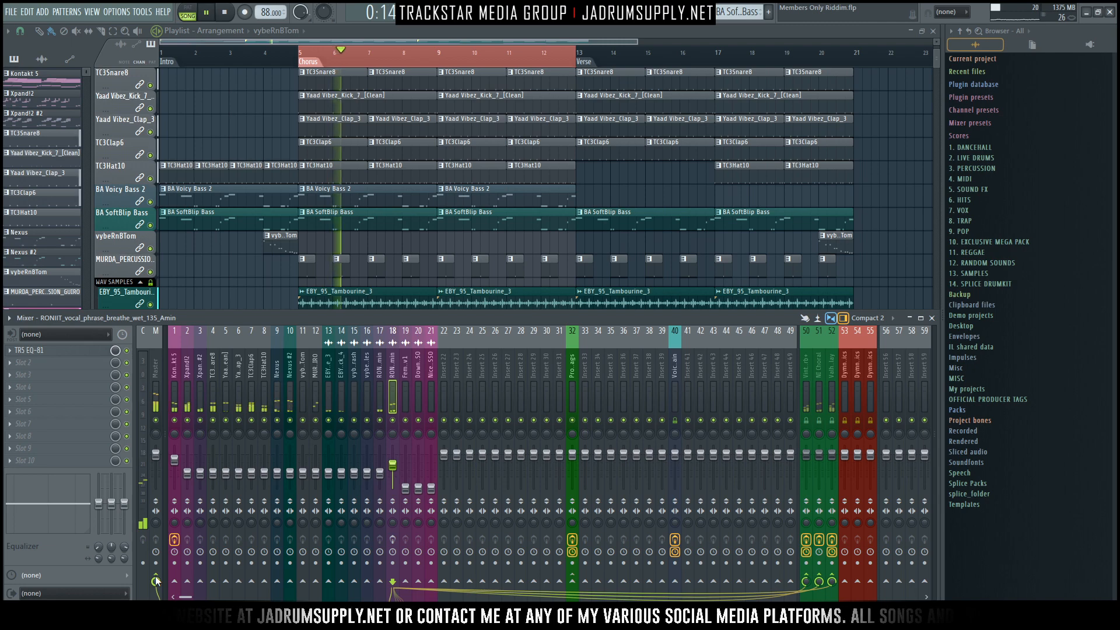
pyautogui.press('space')
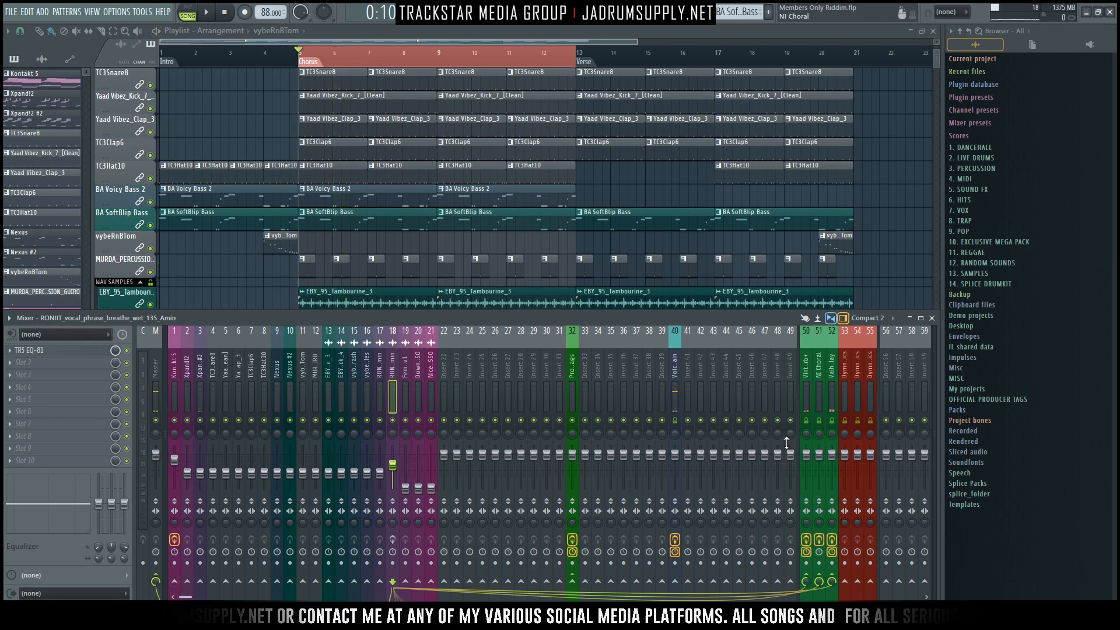
pyautogui.rightClick(393, 464)
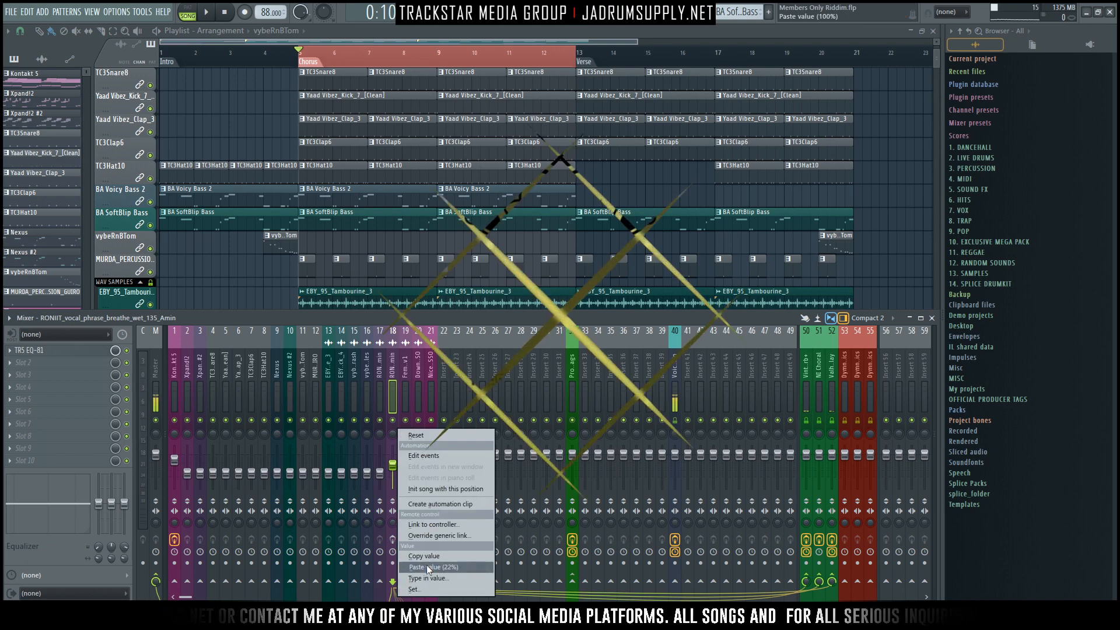